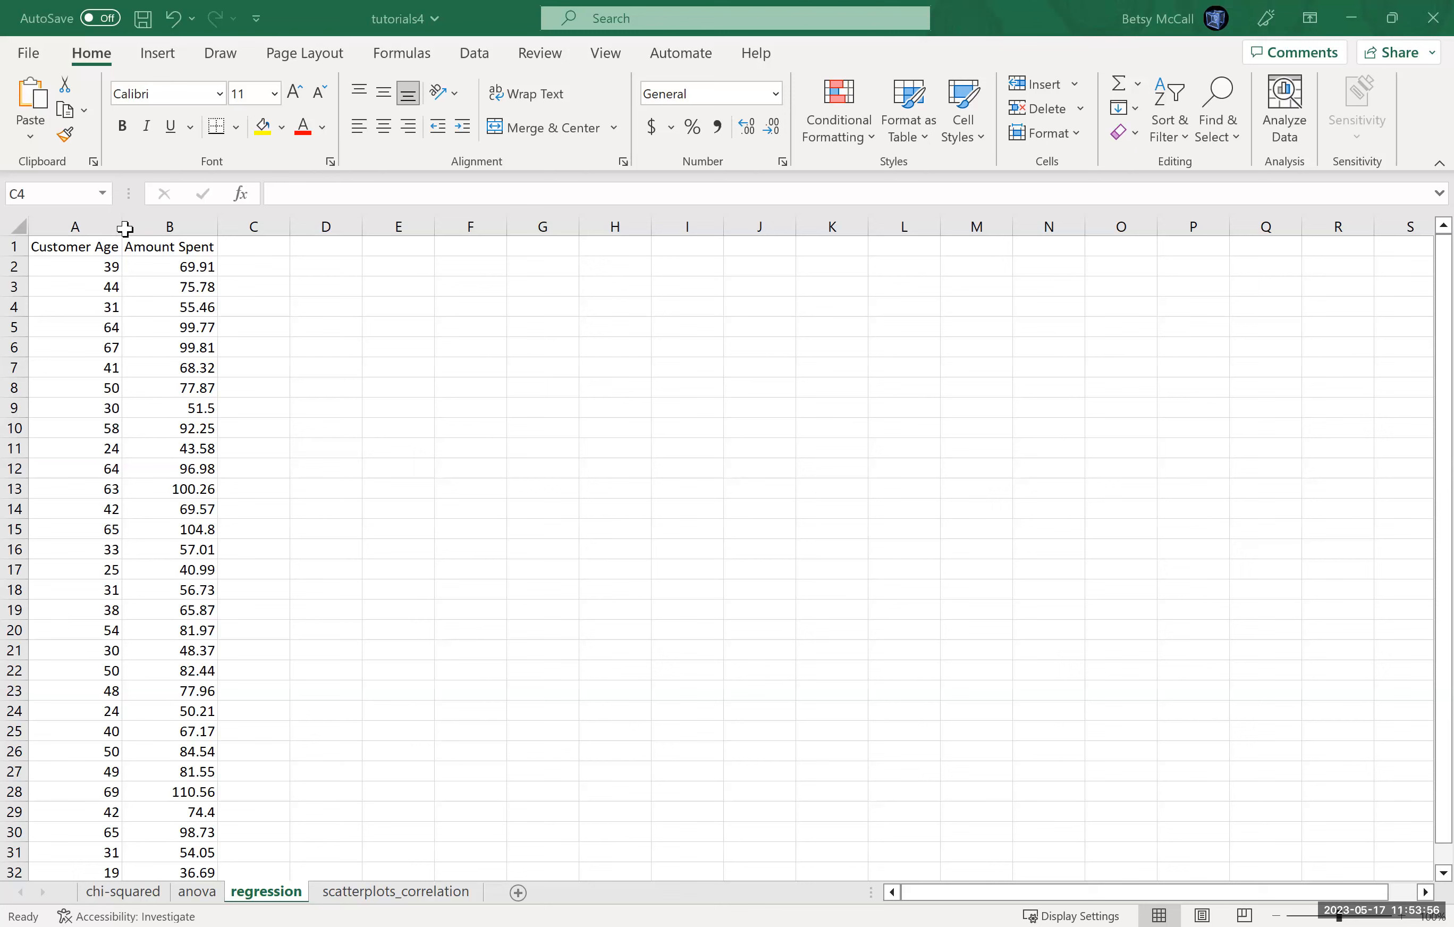
Step: Insert a scatter chart of Amount Spent against Customer Age from the whole data range
key("ctrl+a")
left_click(158, 53)
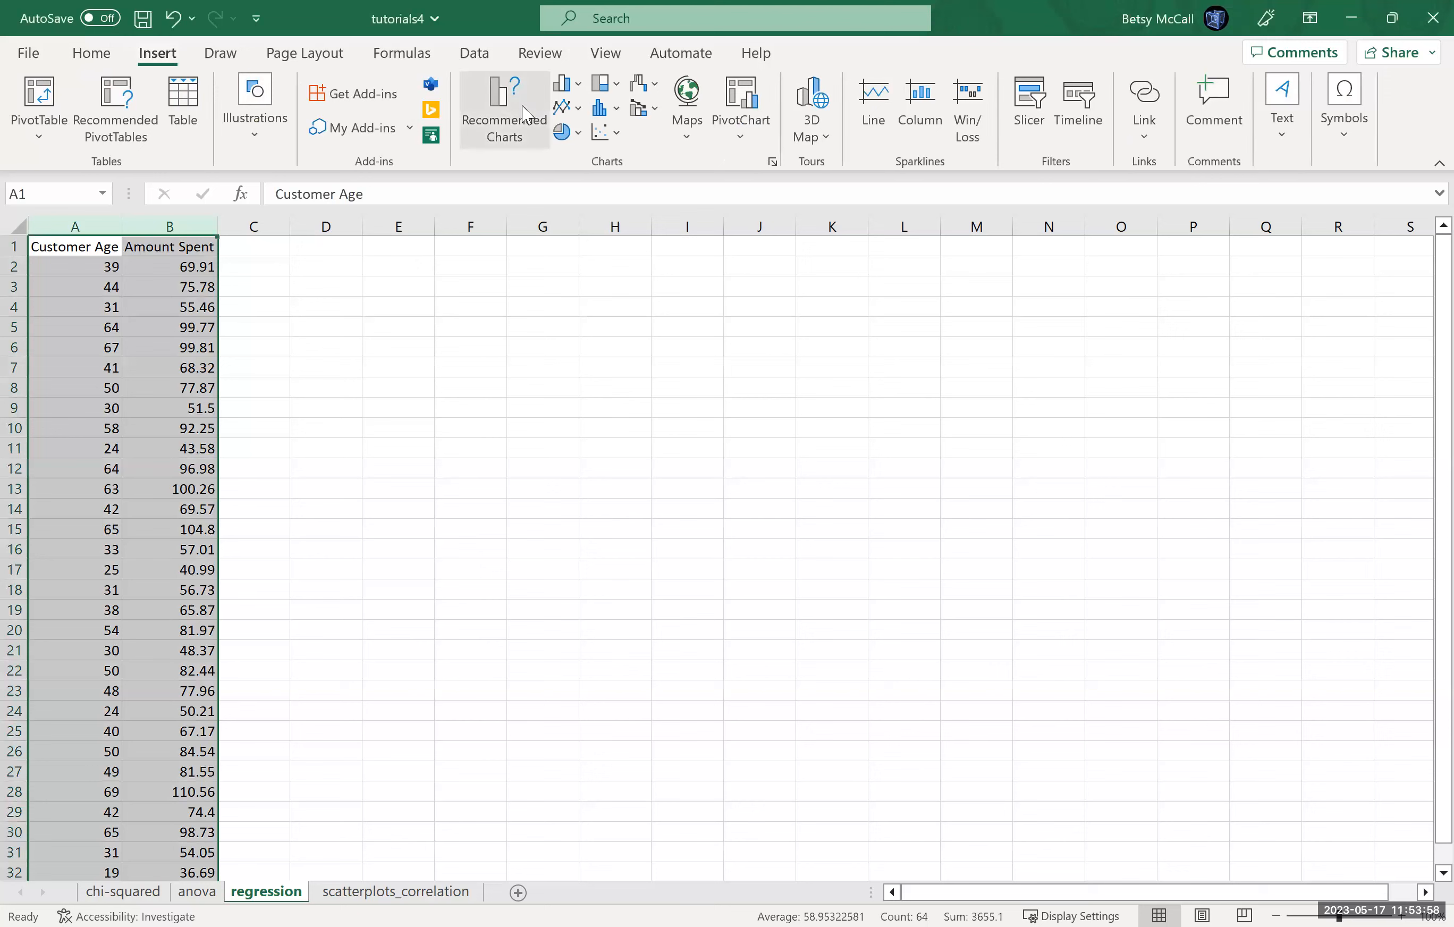
left_click(511, 123)
left_click(935, 759)
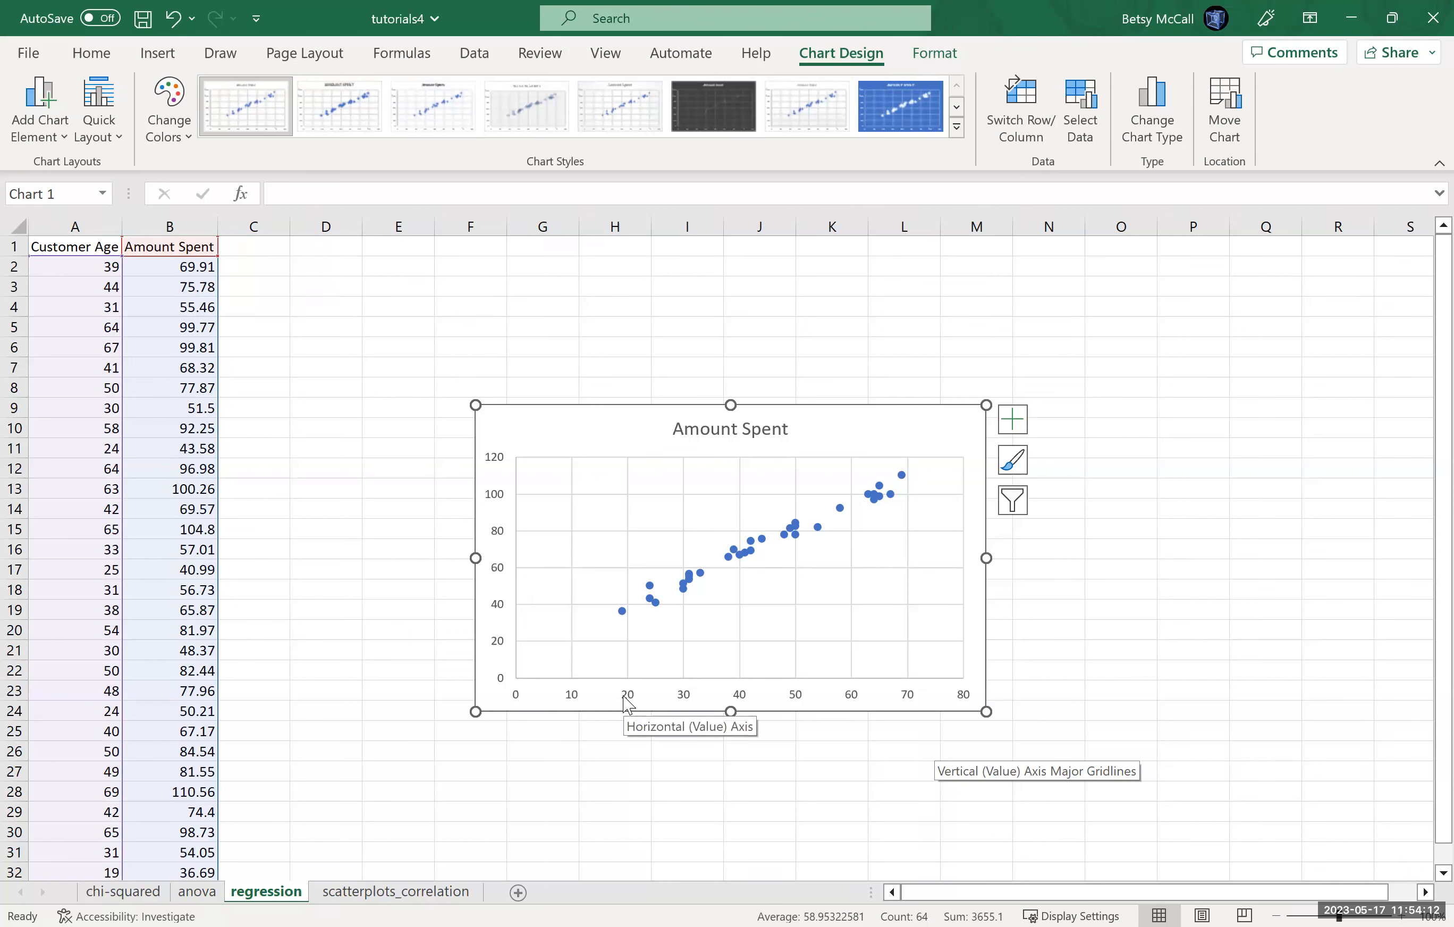
Step: Set the minimum bound of the scatter chart's horizontal axis to 15
left_click(628, 705)
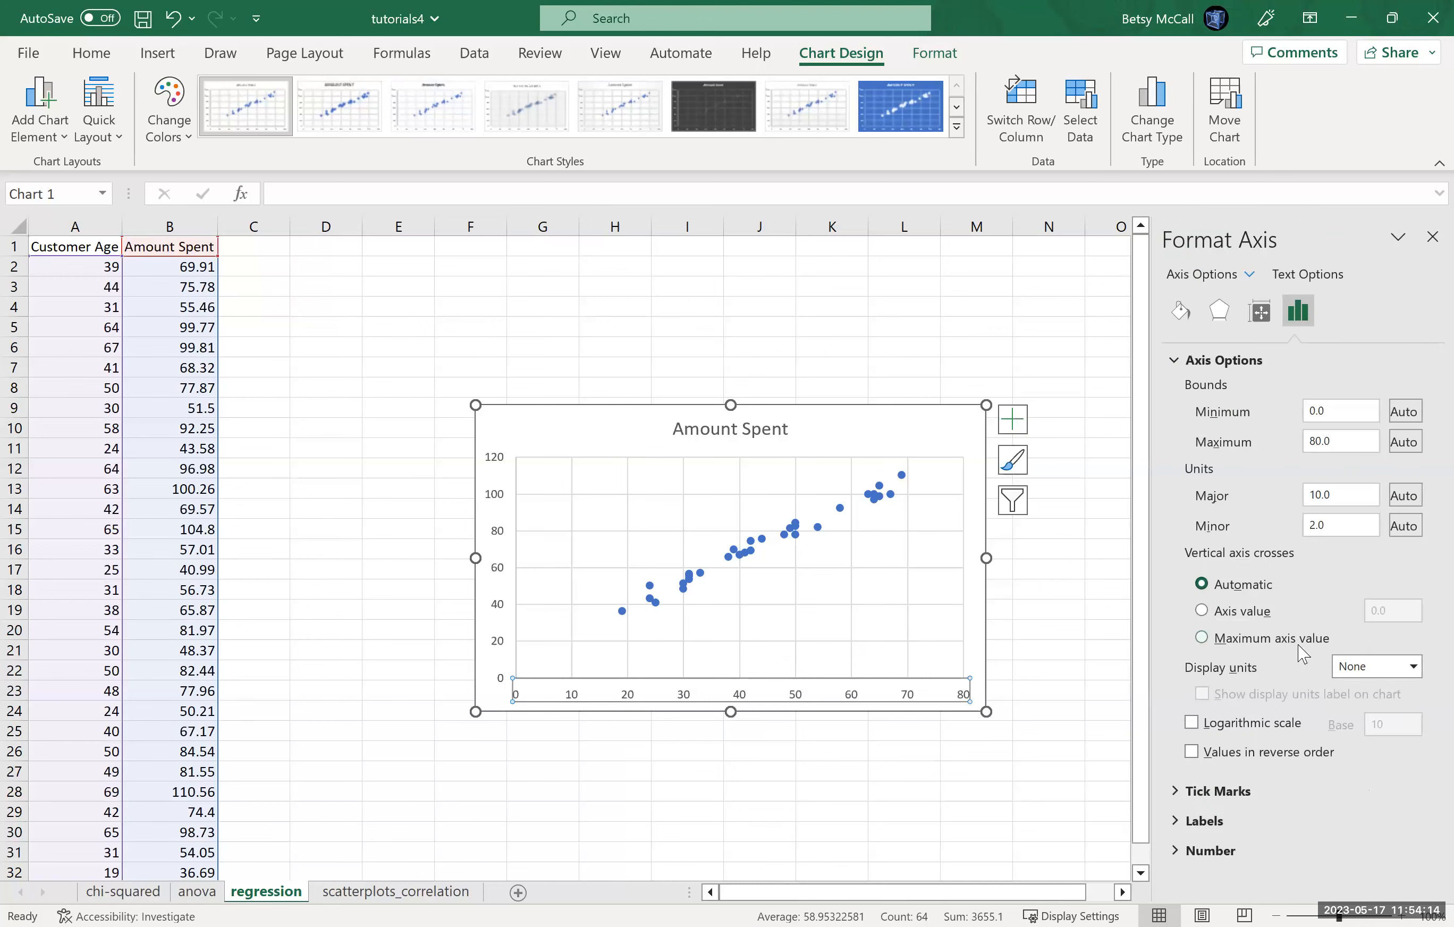
left_click(1334, 411)
key("BackSpace")
key("BackSpace")
key("BackSpace")
type("15")
key("Return")
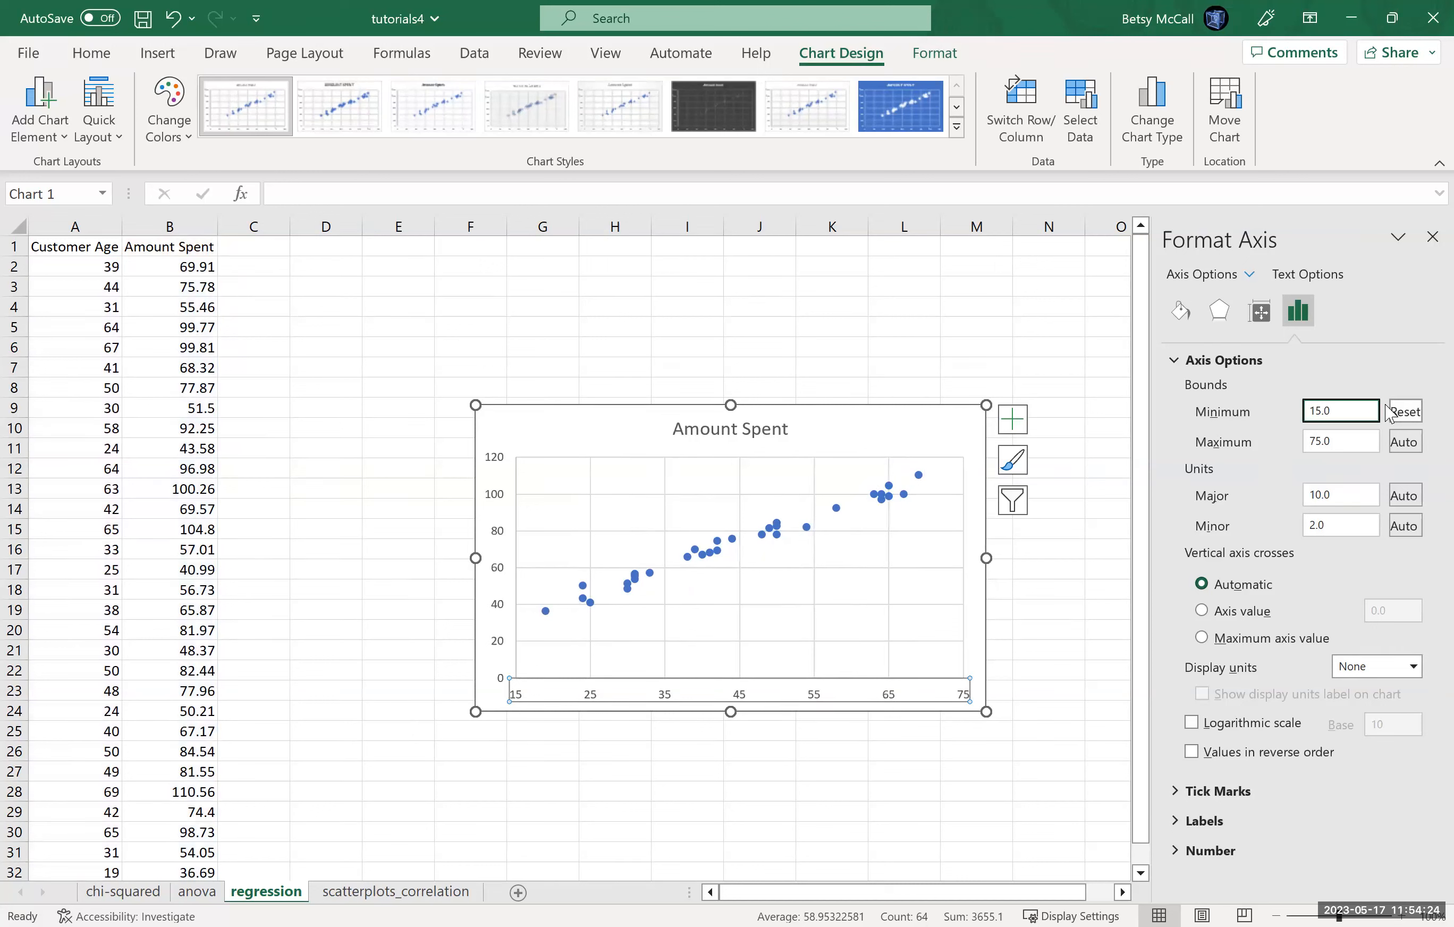
Step: Set the minimum bound of the chart's vertical axis to 30 and close the formatting options
left_click(501, 652)
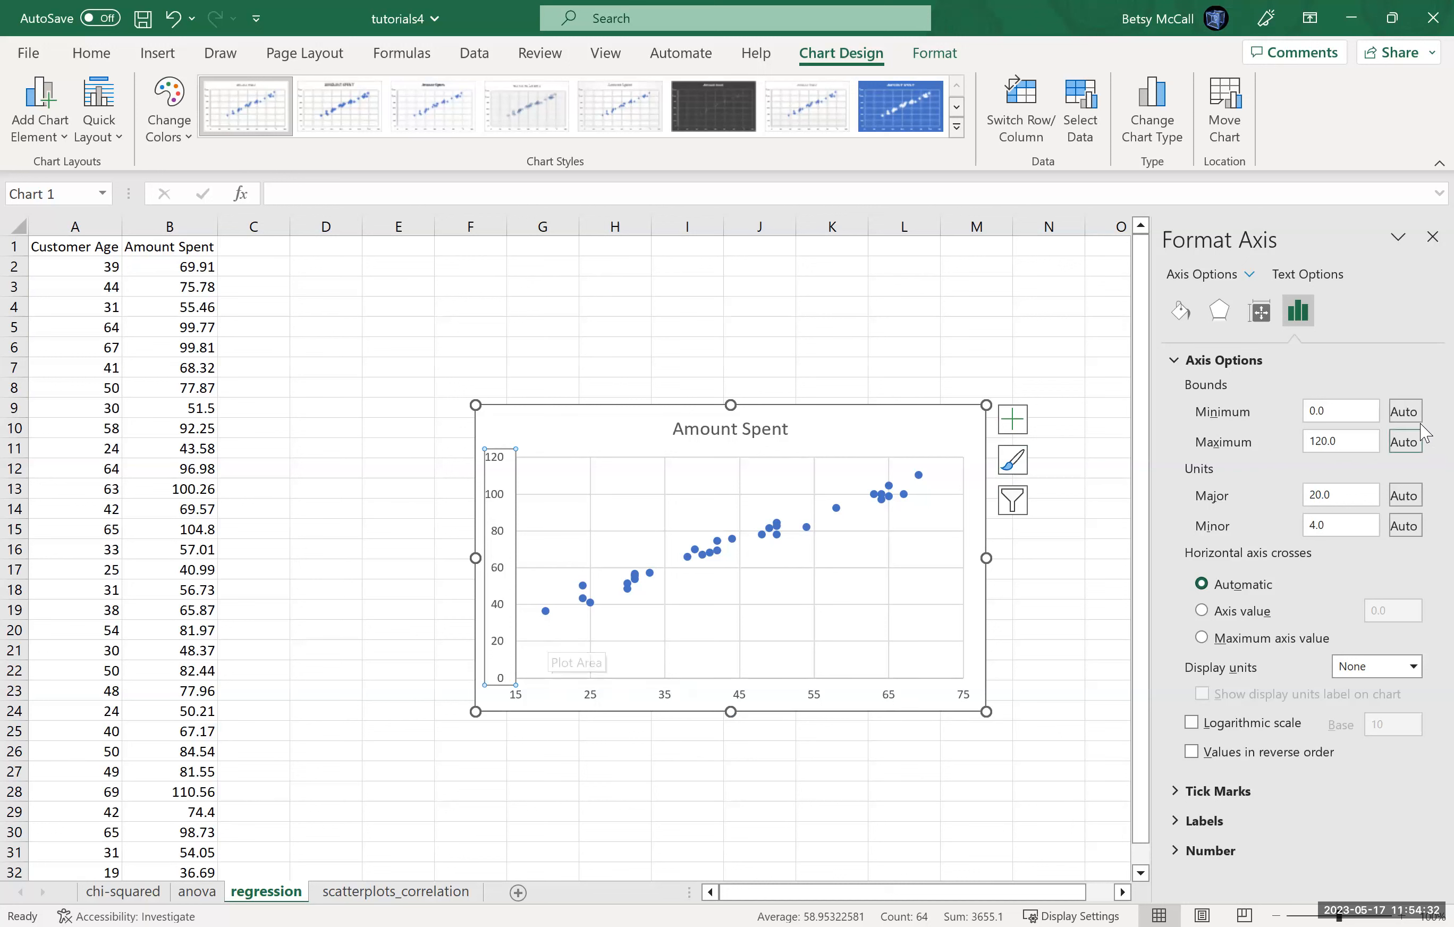
left_click(1333, 418)
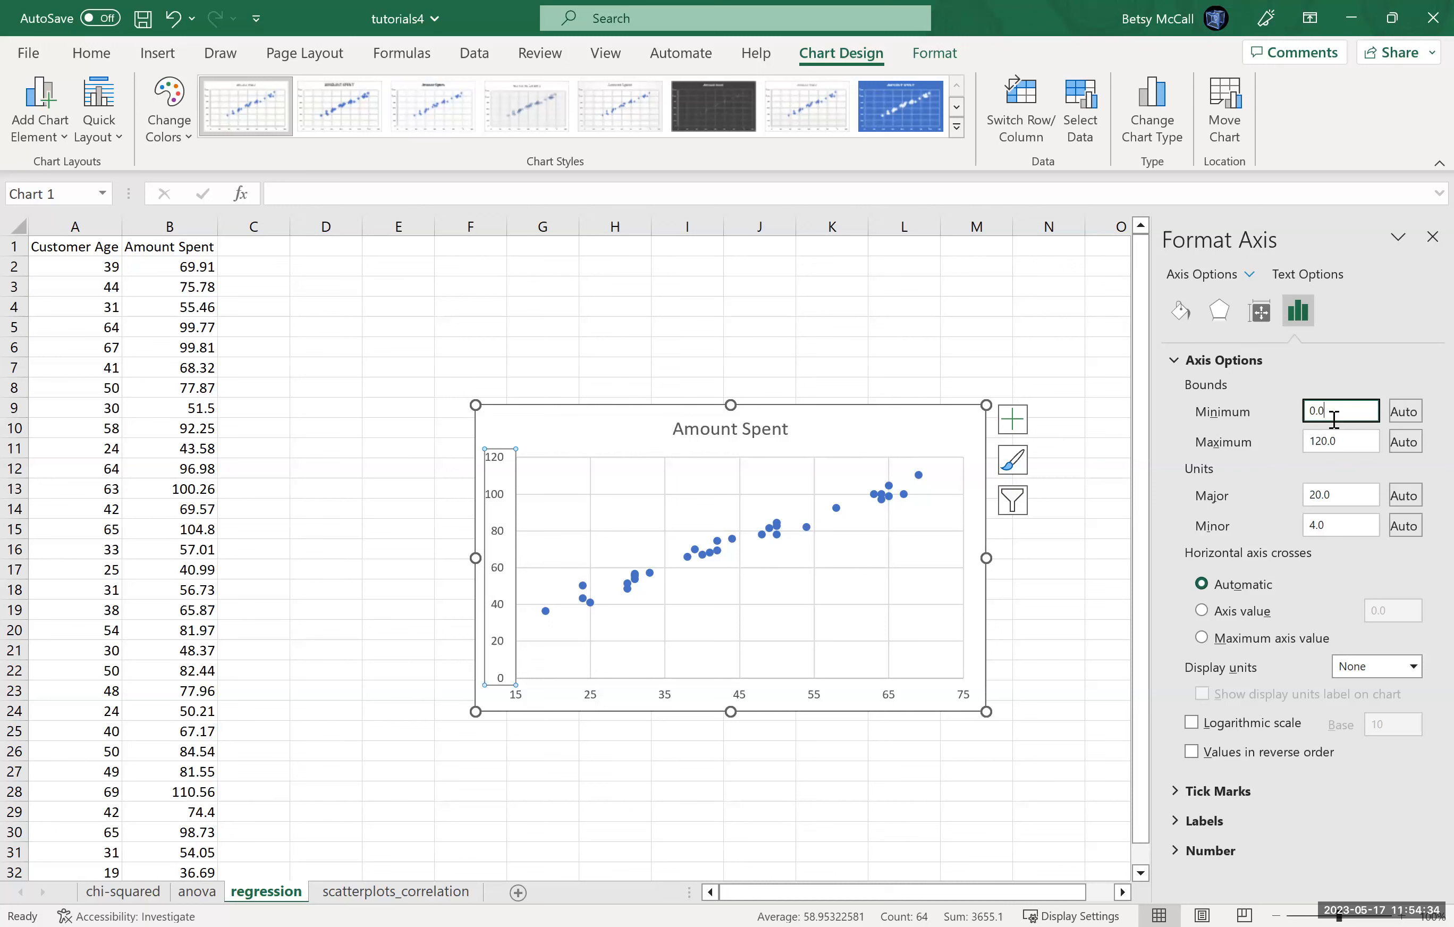
key("BackSpace")
key("BackSpace")
key("BackSpace")
type("30")
key("Return")
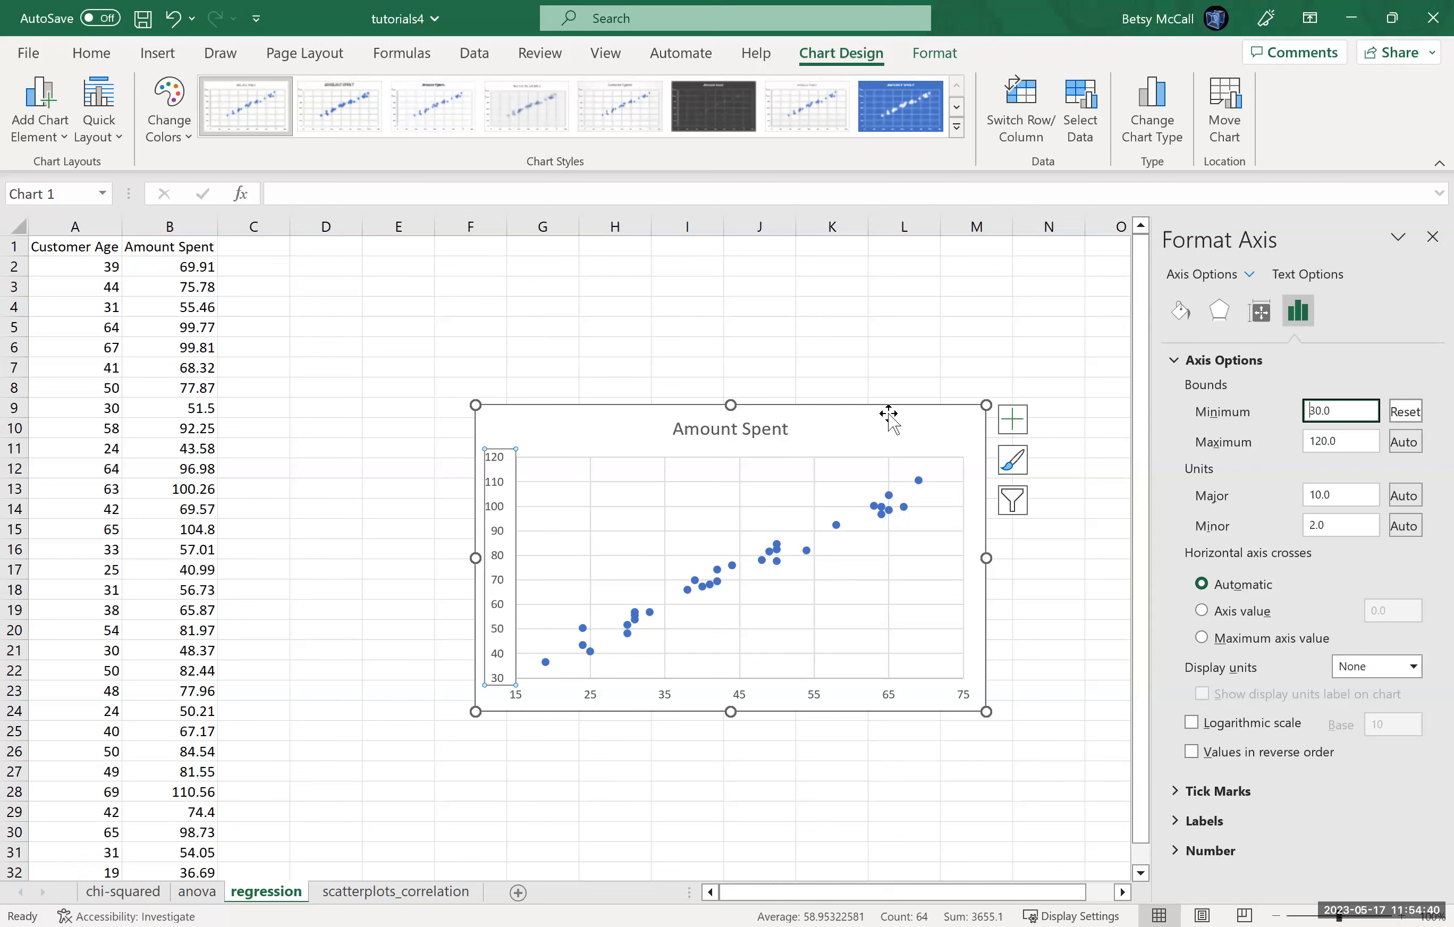
left_click(936, 420)
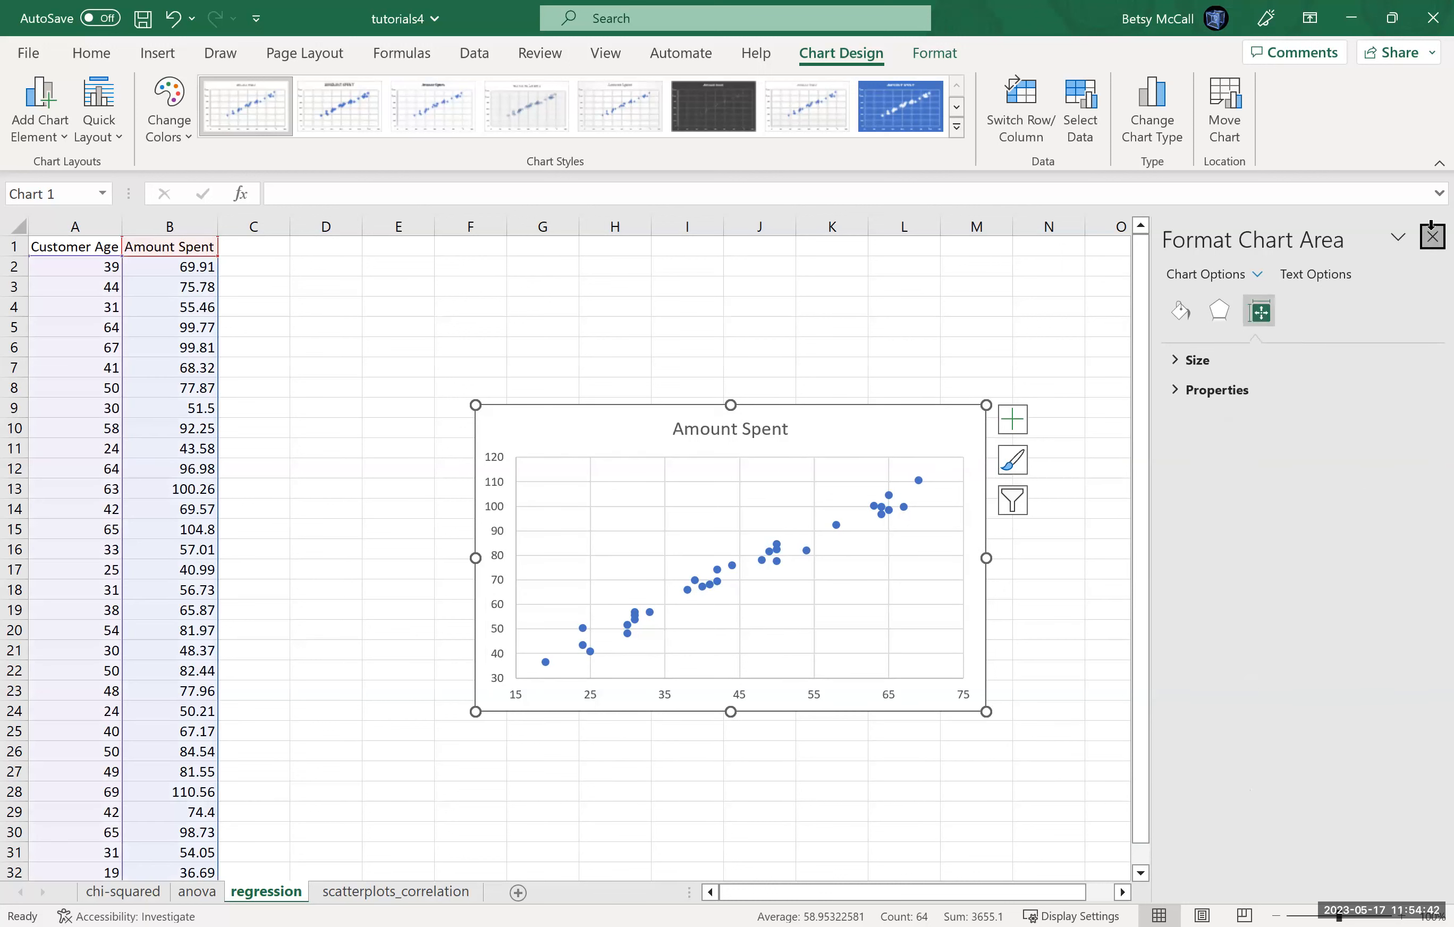
left_click(1433, 236)
Step: Add axis titles to the chart and rename the horizontal axis title "Age"
left_click(1009, 415)
left_click(1057, 480)
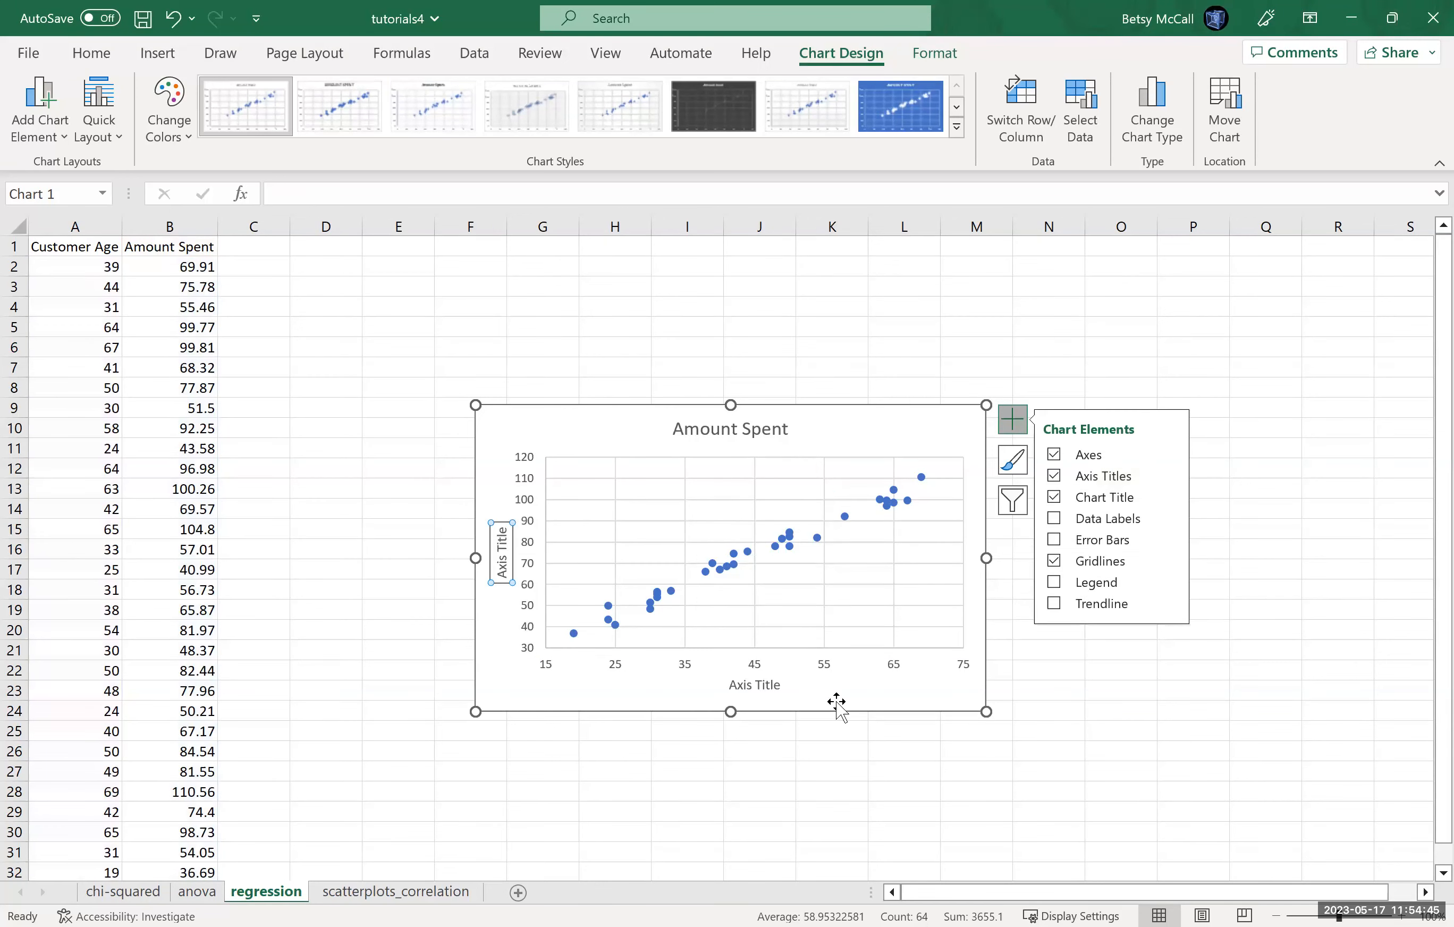
left_click(778, 684)
left_click(777, 684)
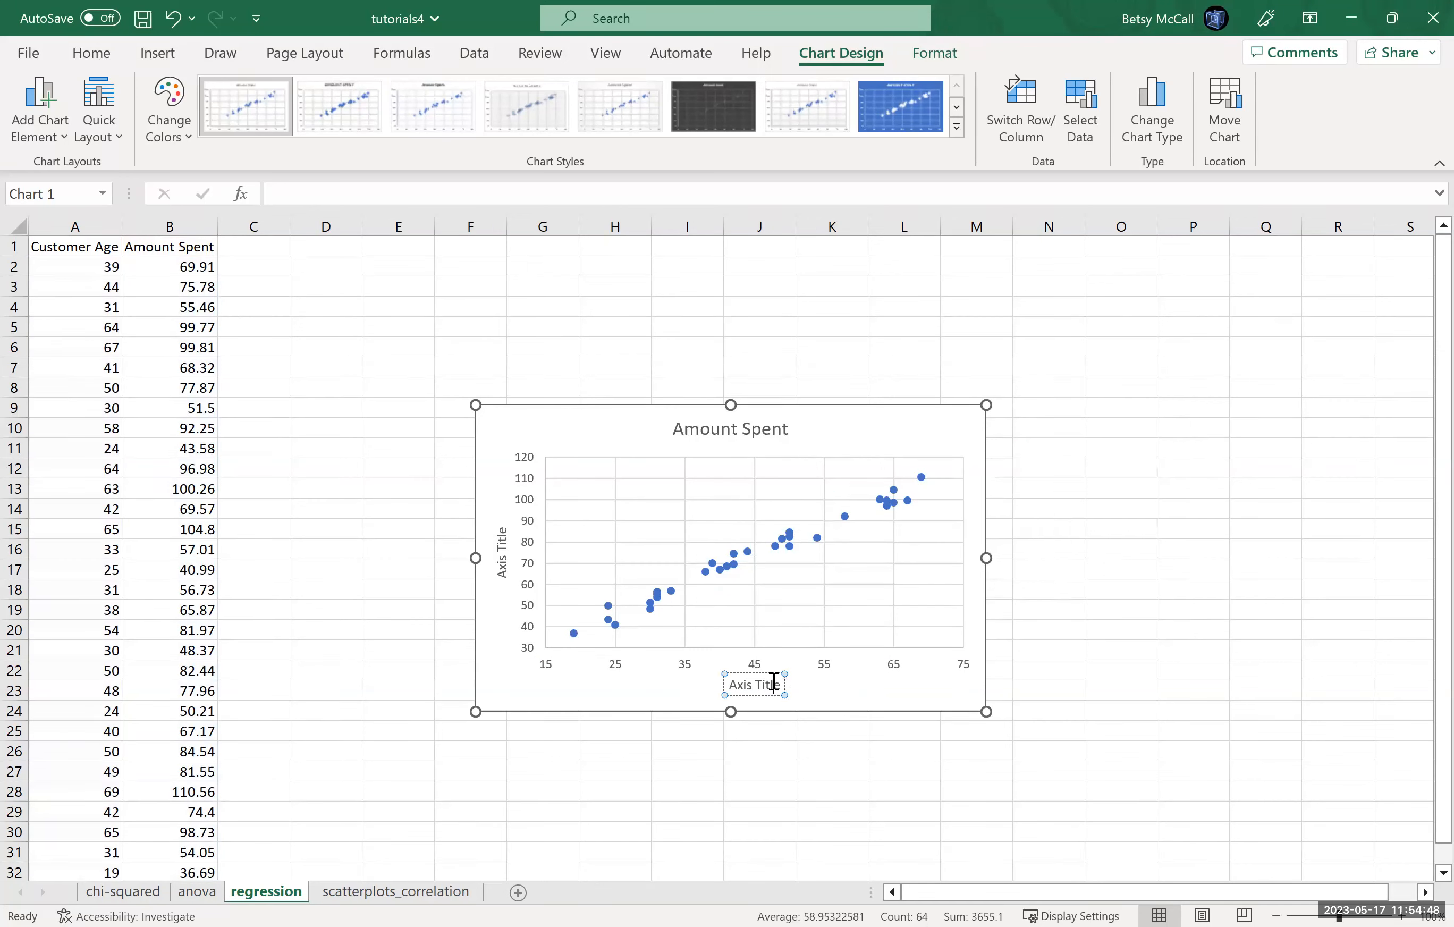
key("BackSpace")
key("BackSpace")
key("BackSpace")
key("BackSpace")
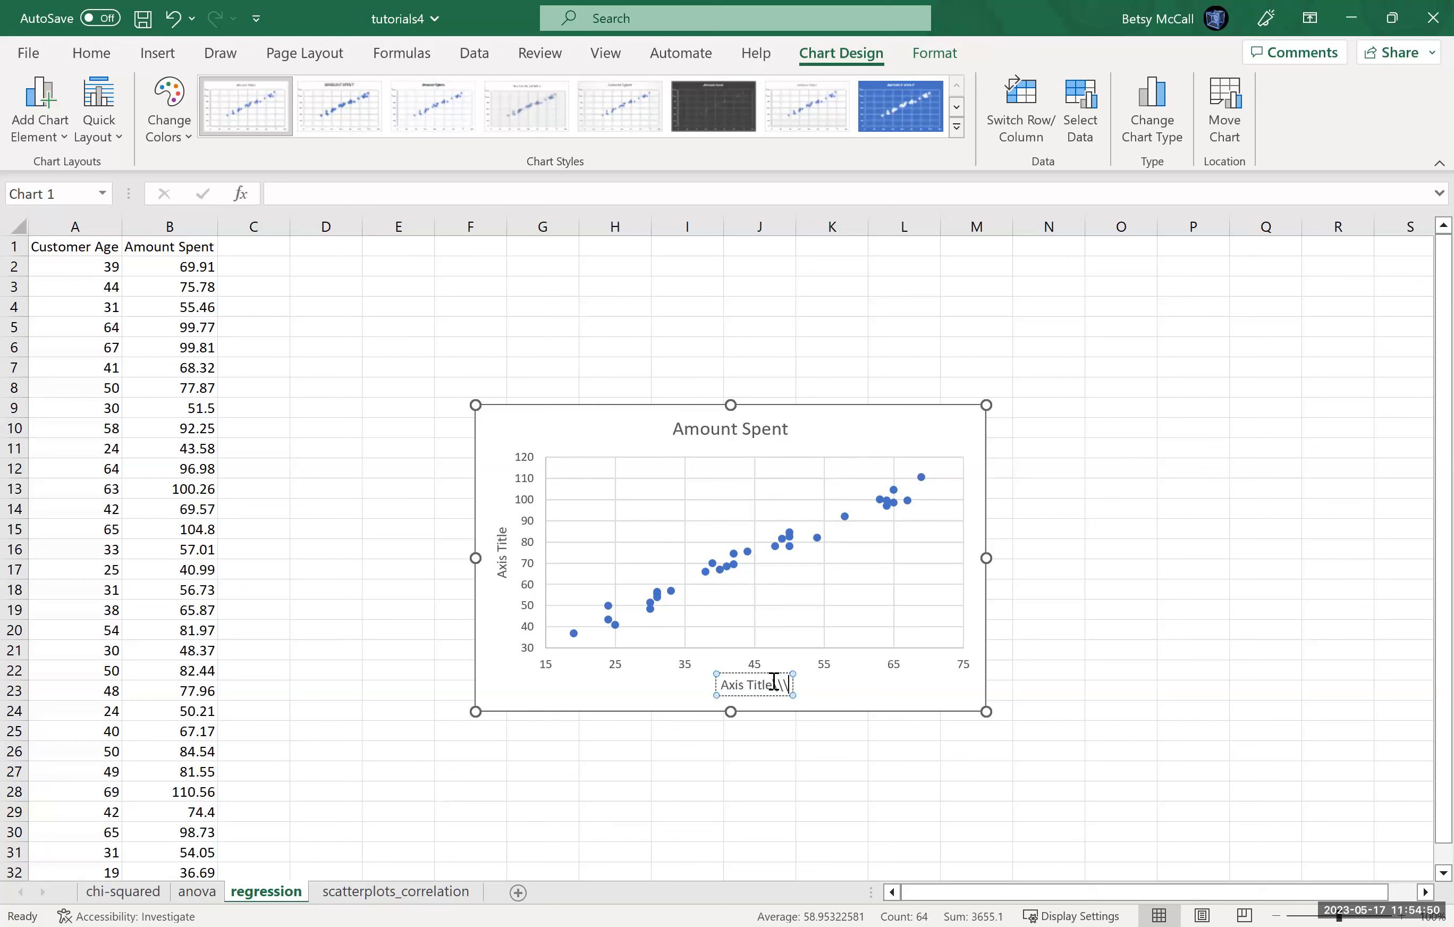
key("BackSpace")
key("BackSpace")
key("BackSpace")
key("BackSpace")
key("BackSpace")
key("BackSpace")
type("Age")
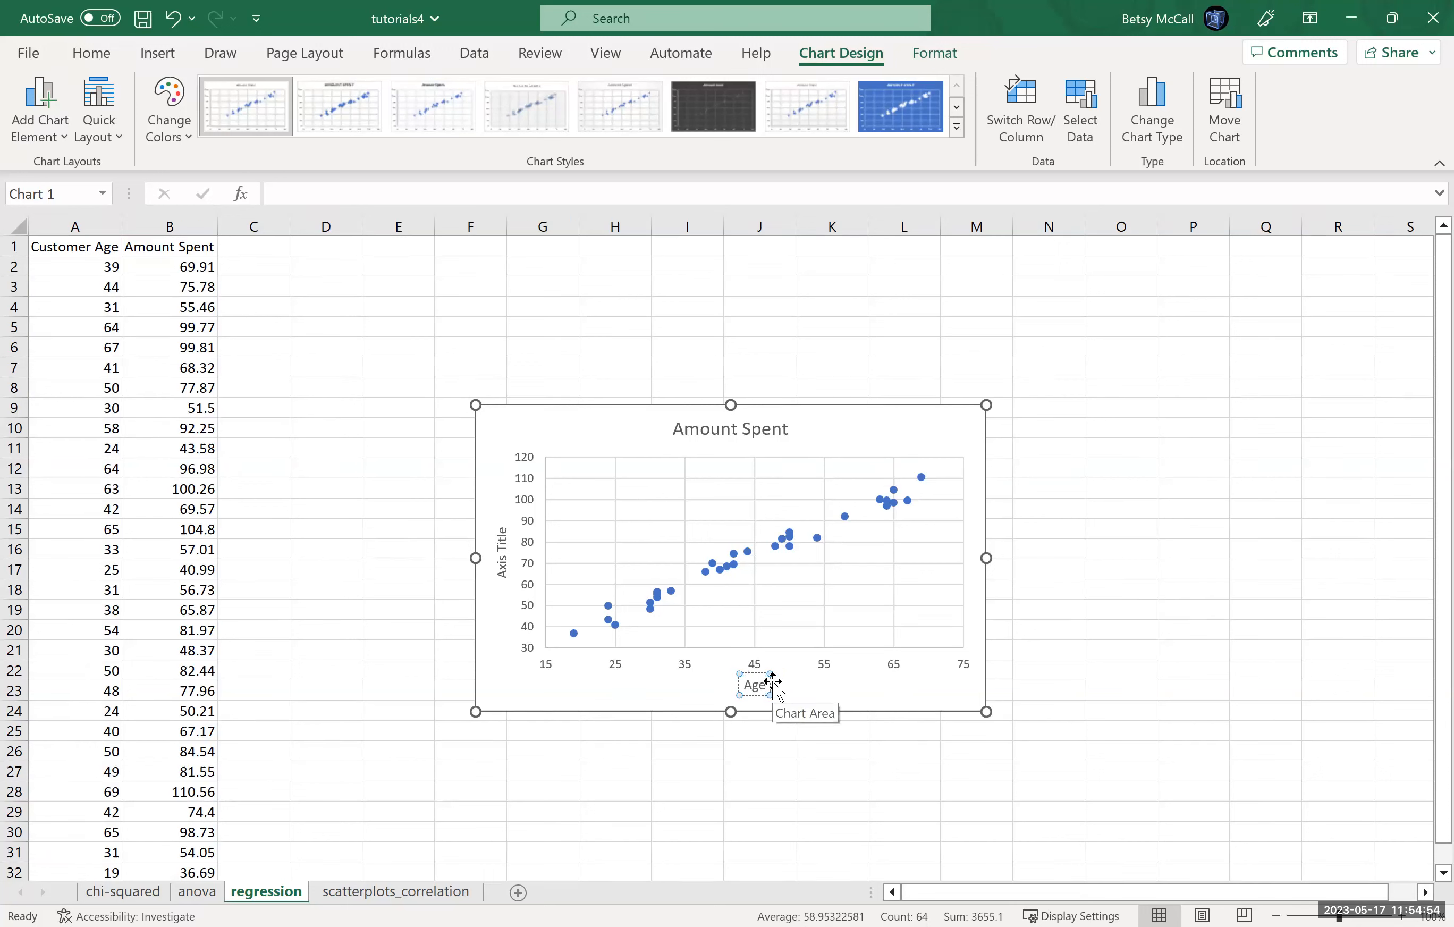
Step: Rename the vertical axis title "Amount in Dollars" and move the chart up and right so it spans about columns H to O from row 2
left_click(503, 533)
left_click(503, 533)
key("BackSpace")
key("BackSpace")
key("BackSpace")
key("BackSpace")
key("BackSpace")
key("BackSpace")
key("BackSpace")
key("BackSpace")
key("BackSpace")
key("BackSpace")
type("Amount in ")
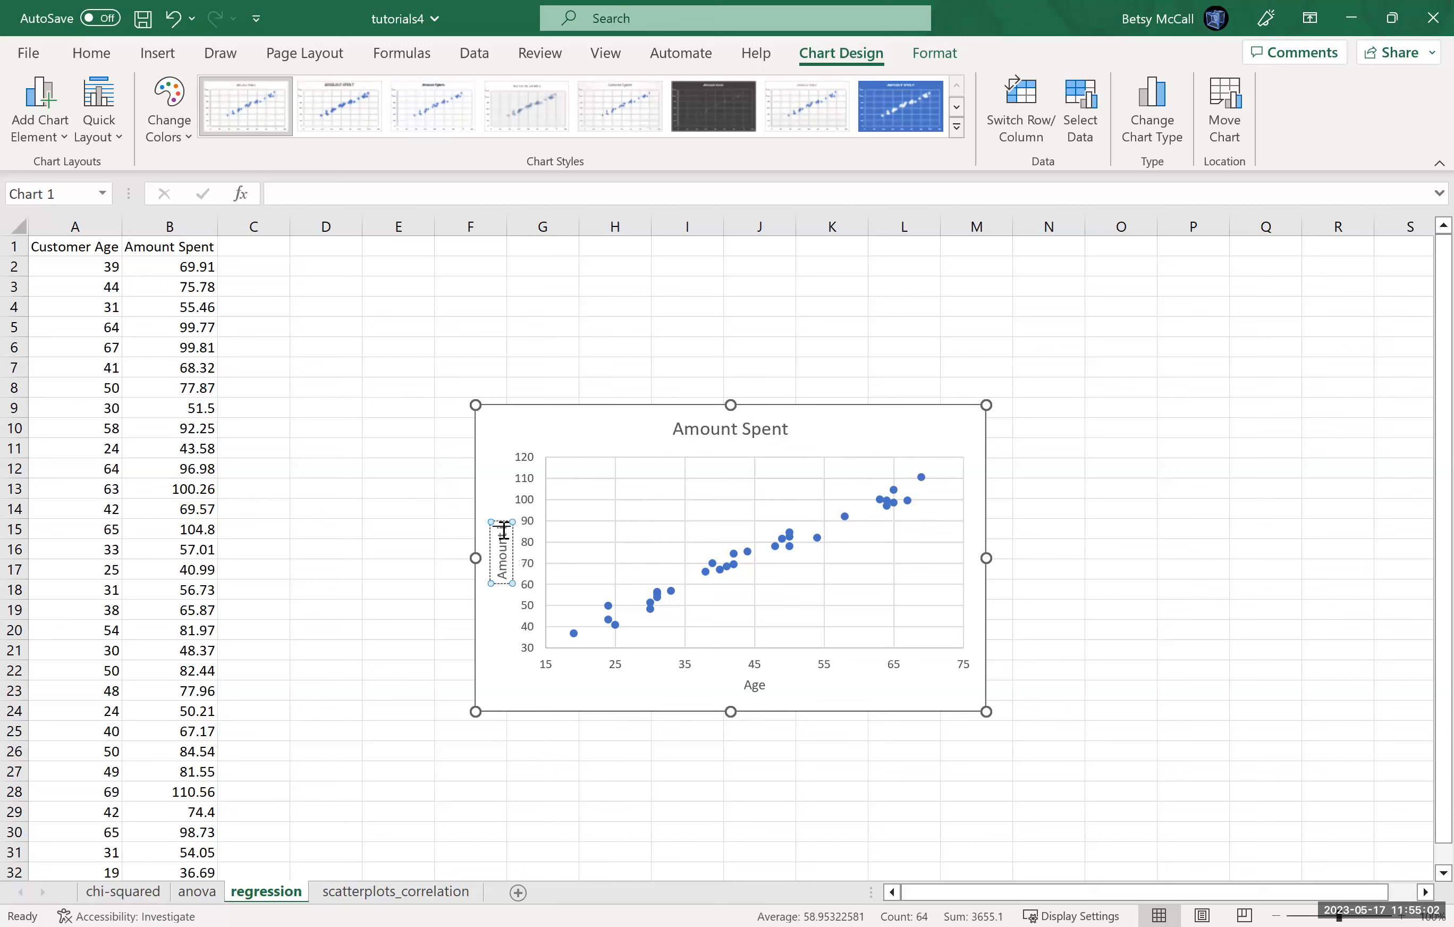
type("Dollars")
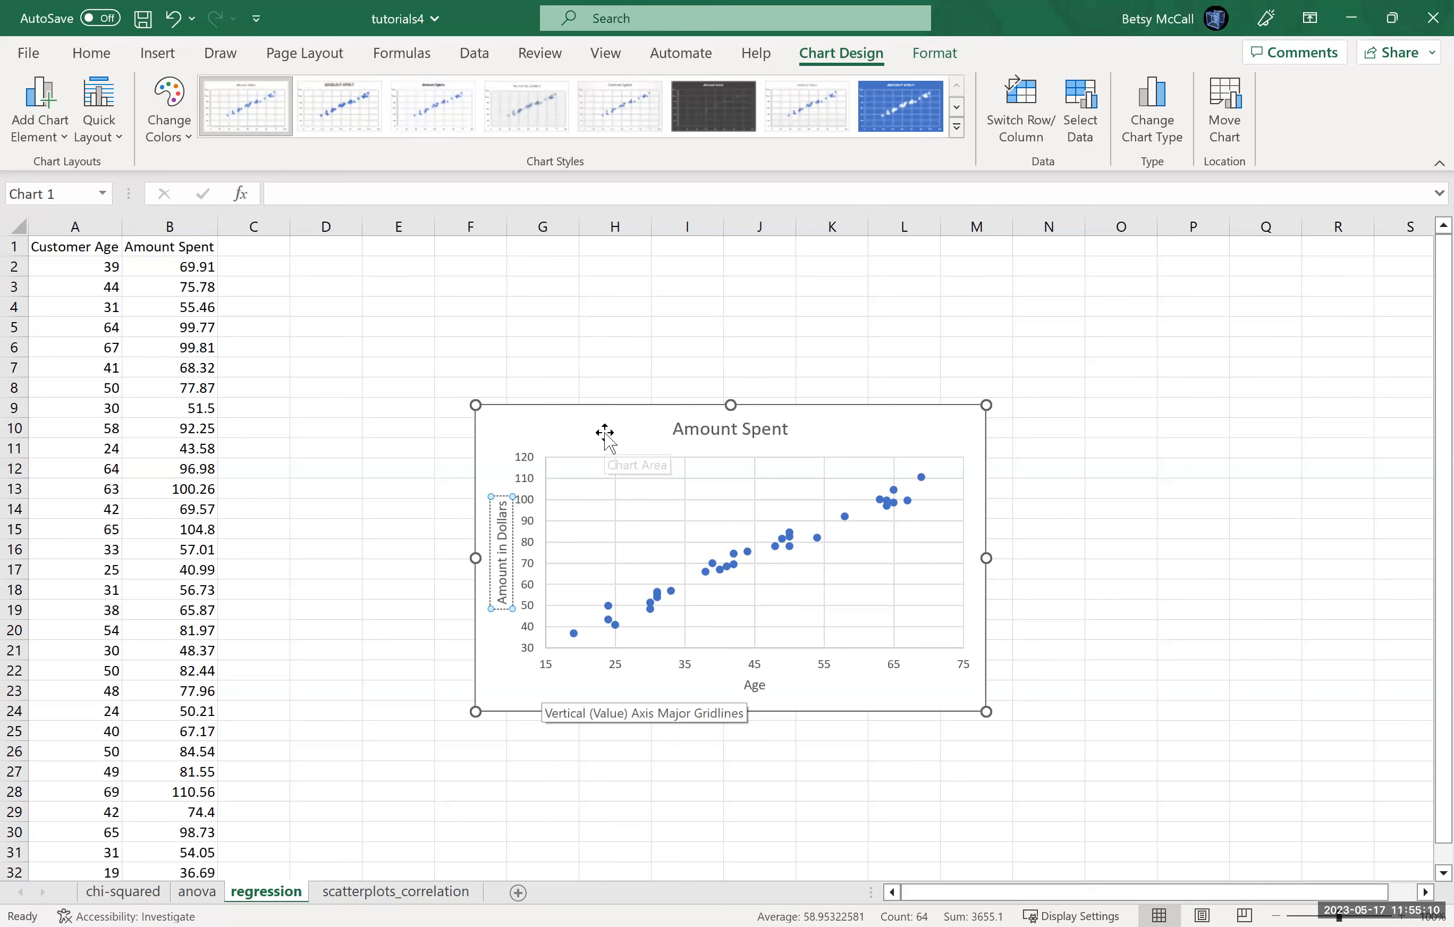
left_click_drag(538, 424, 703, 290)
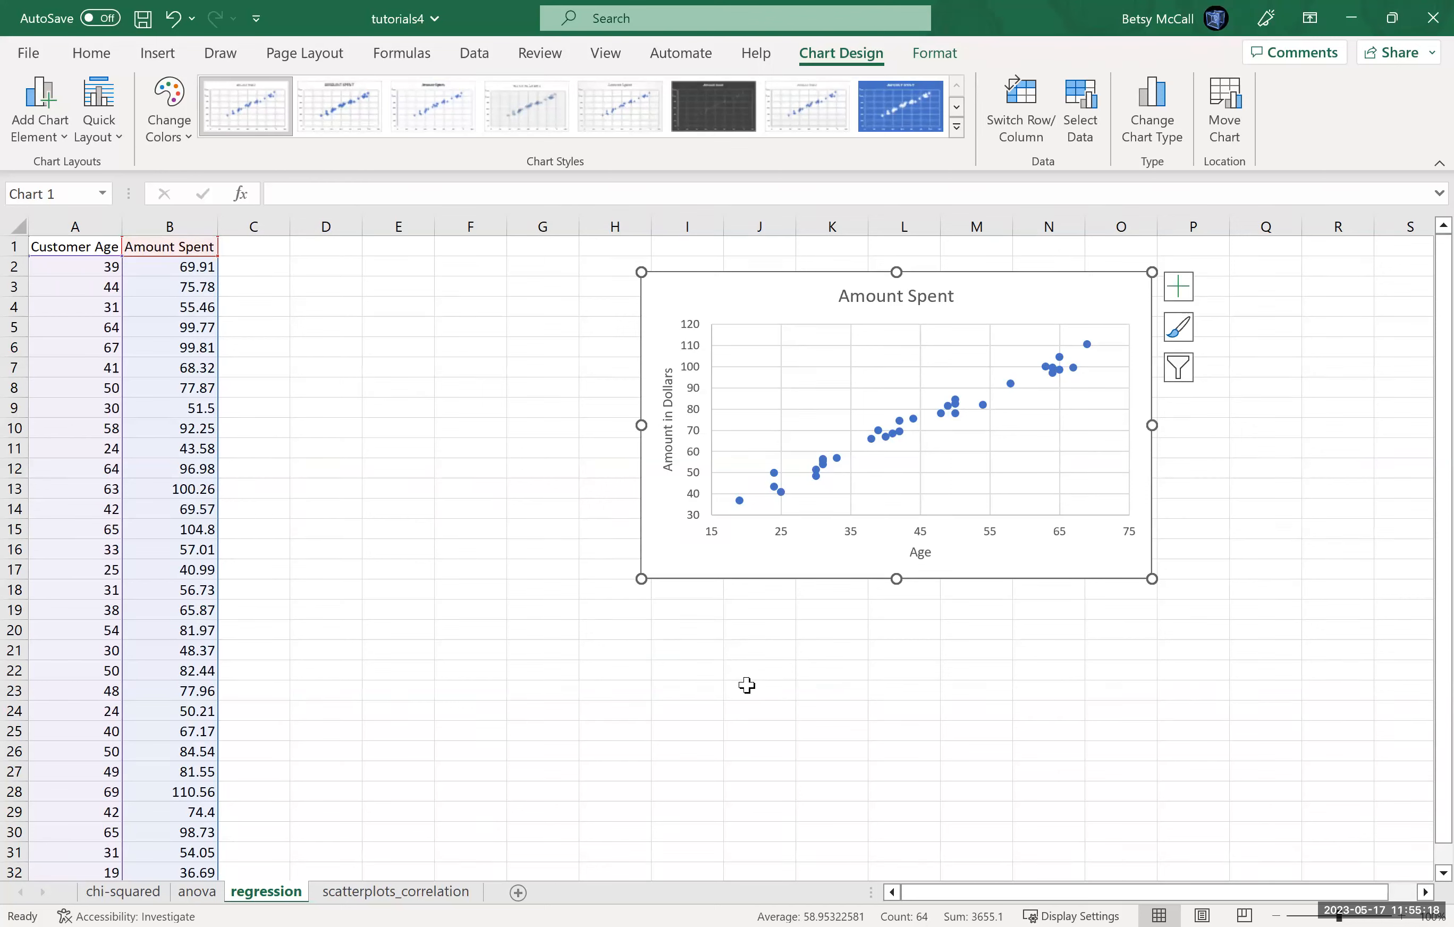
Step: Label cell D3 "slope" and calculate the regression slope in D4 with =SLOPE(B:B,A:A)
left_click(314, 286)
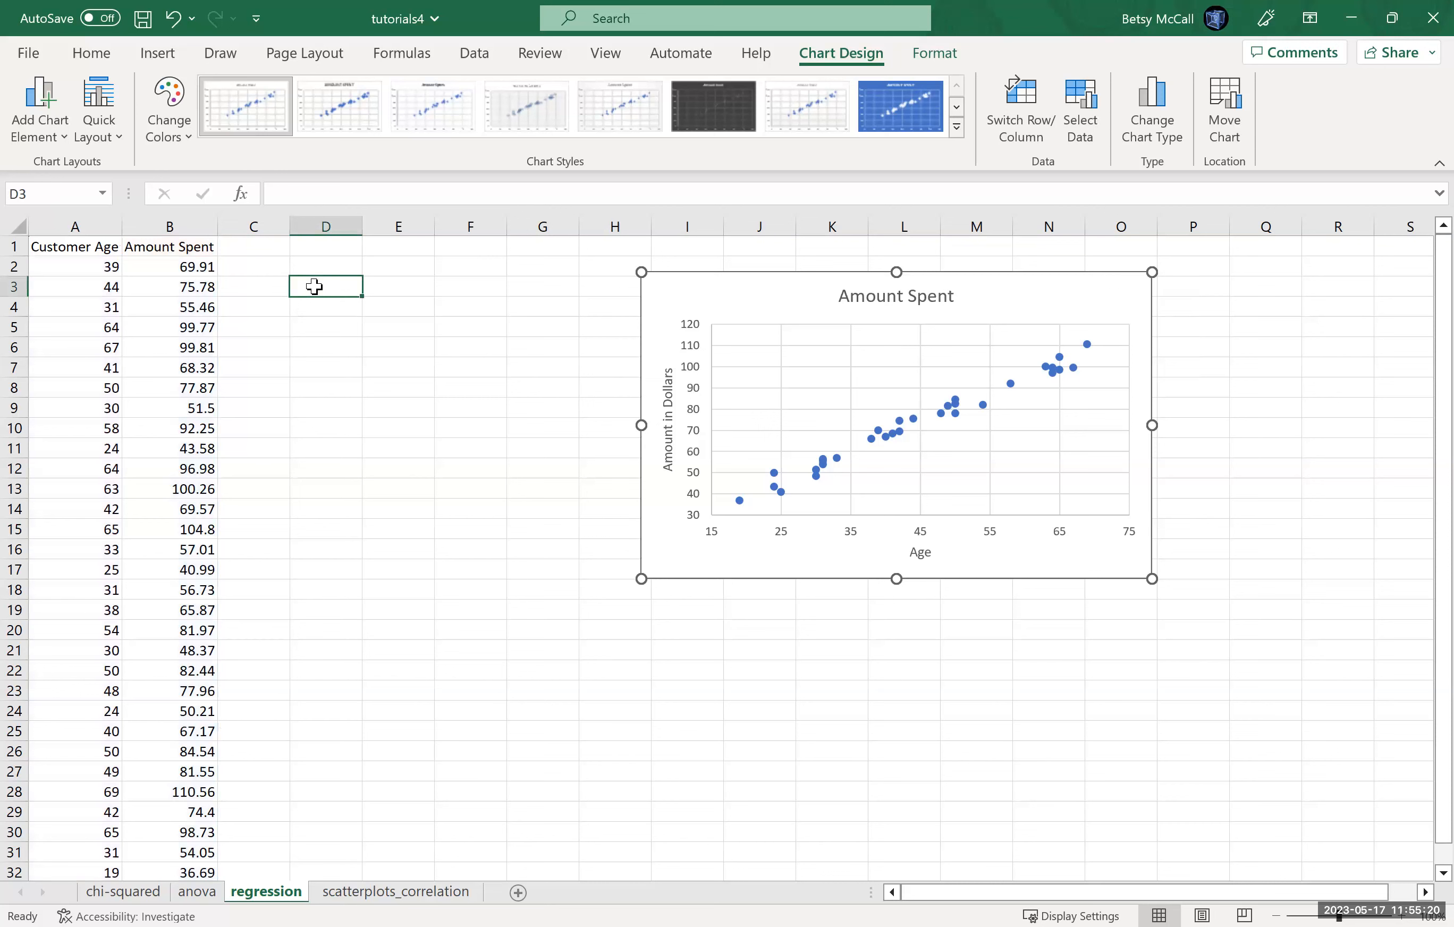
type("slope")
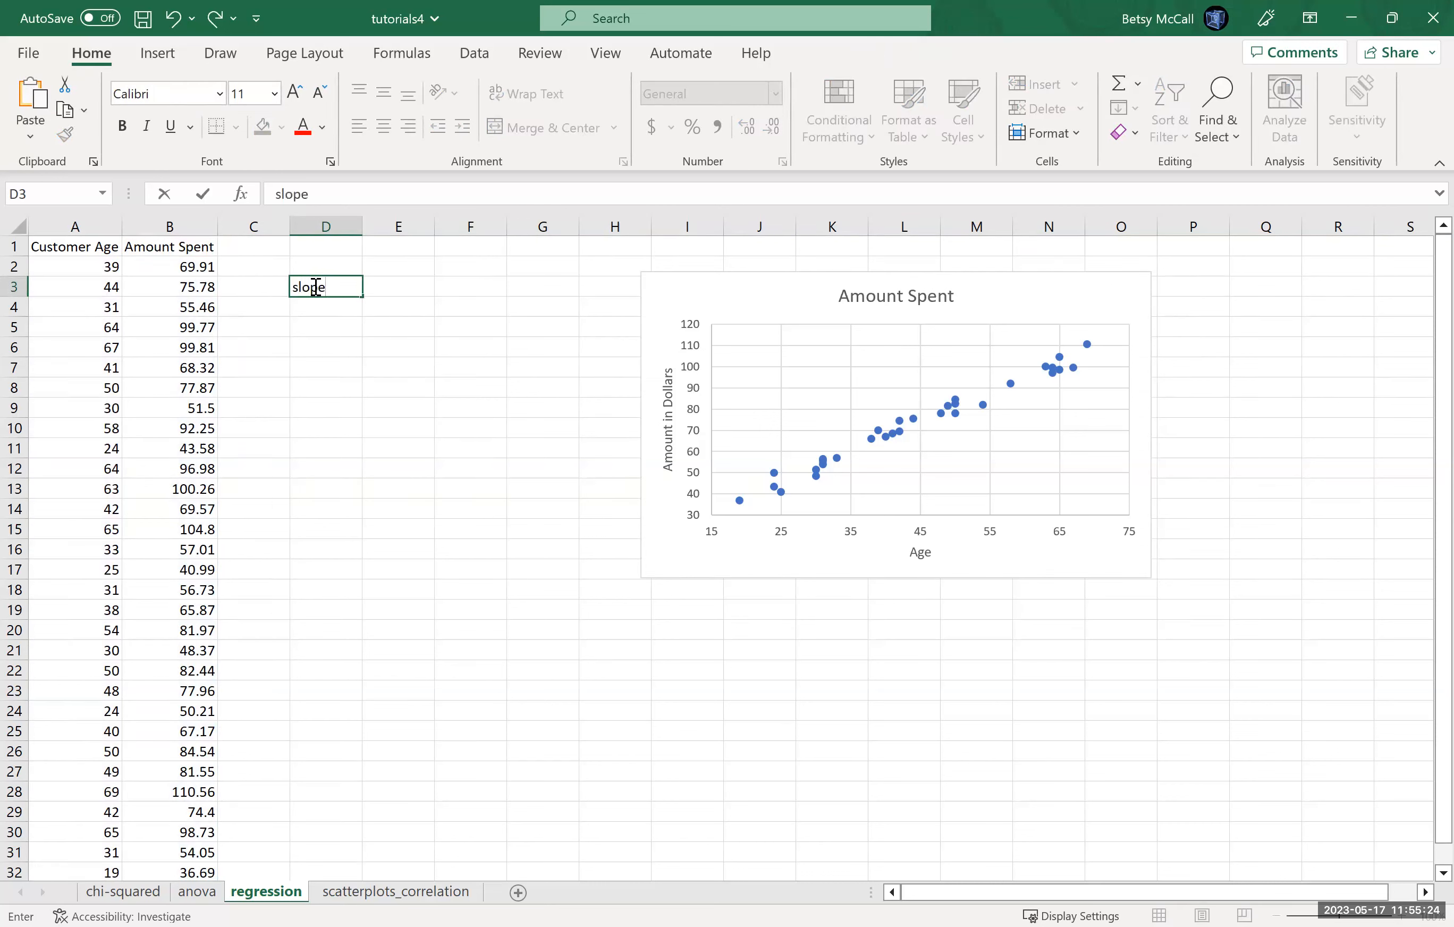
key("Return")
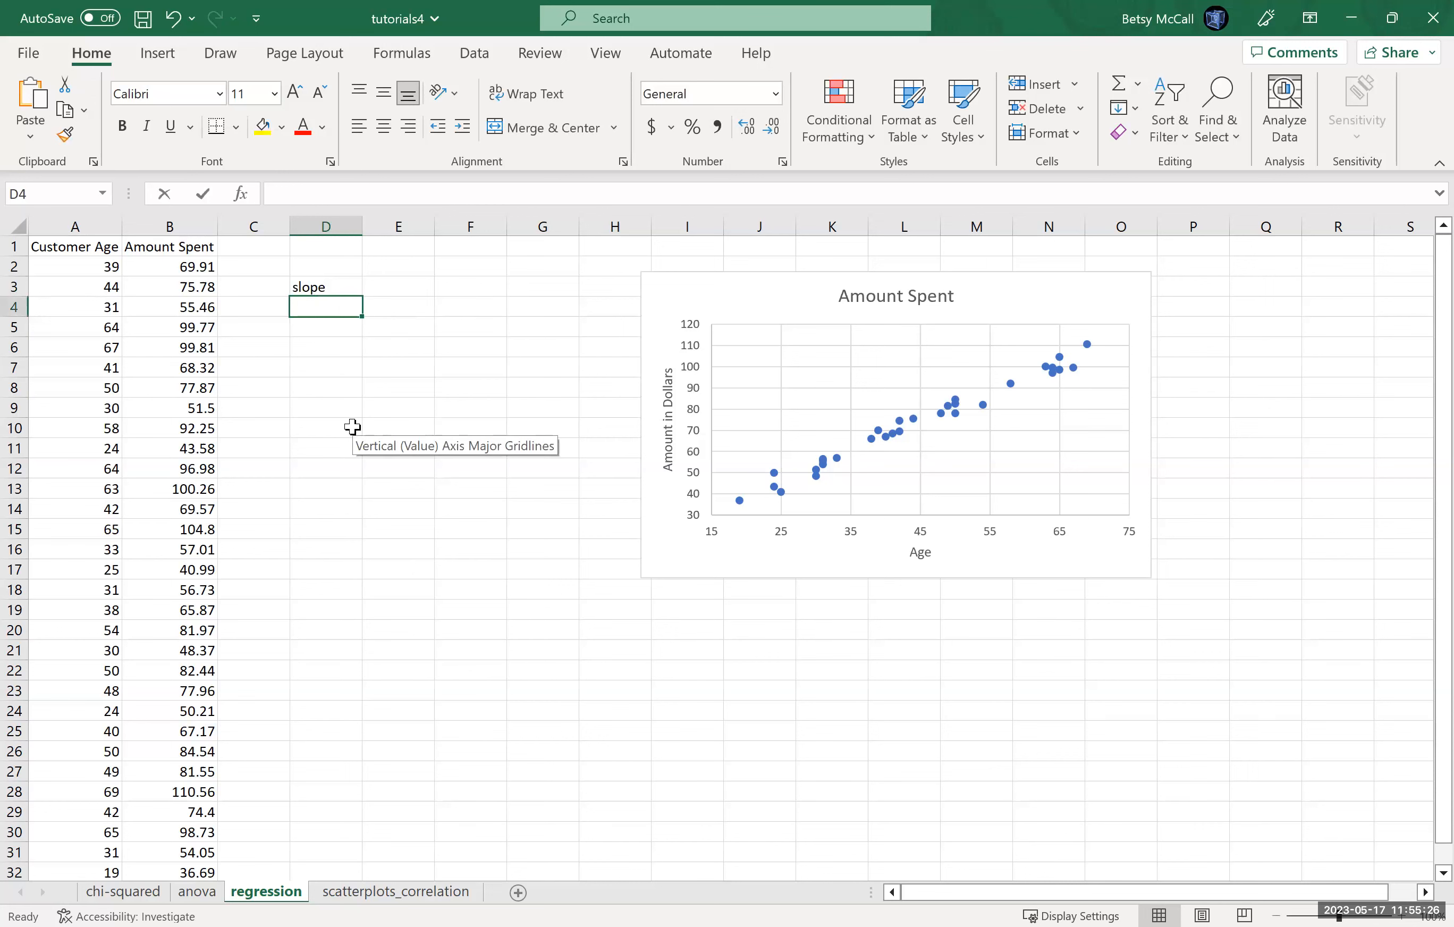
type("=S")
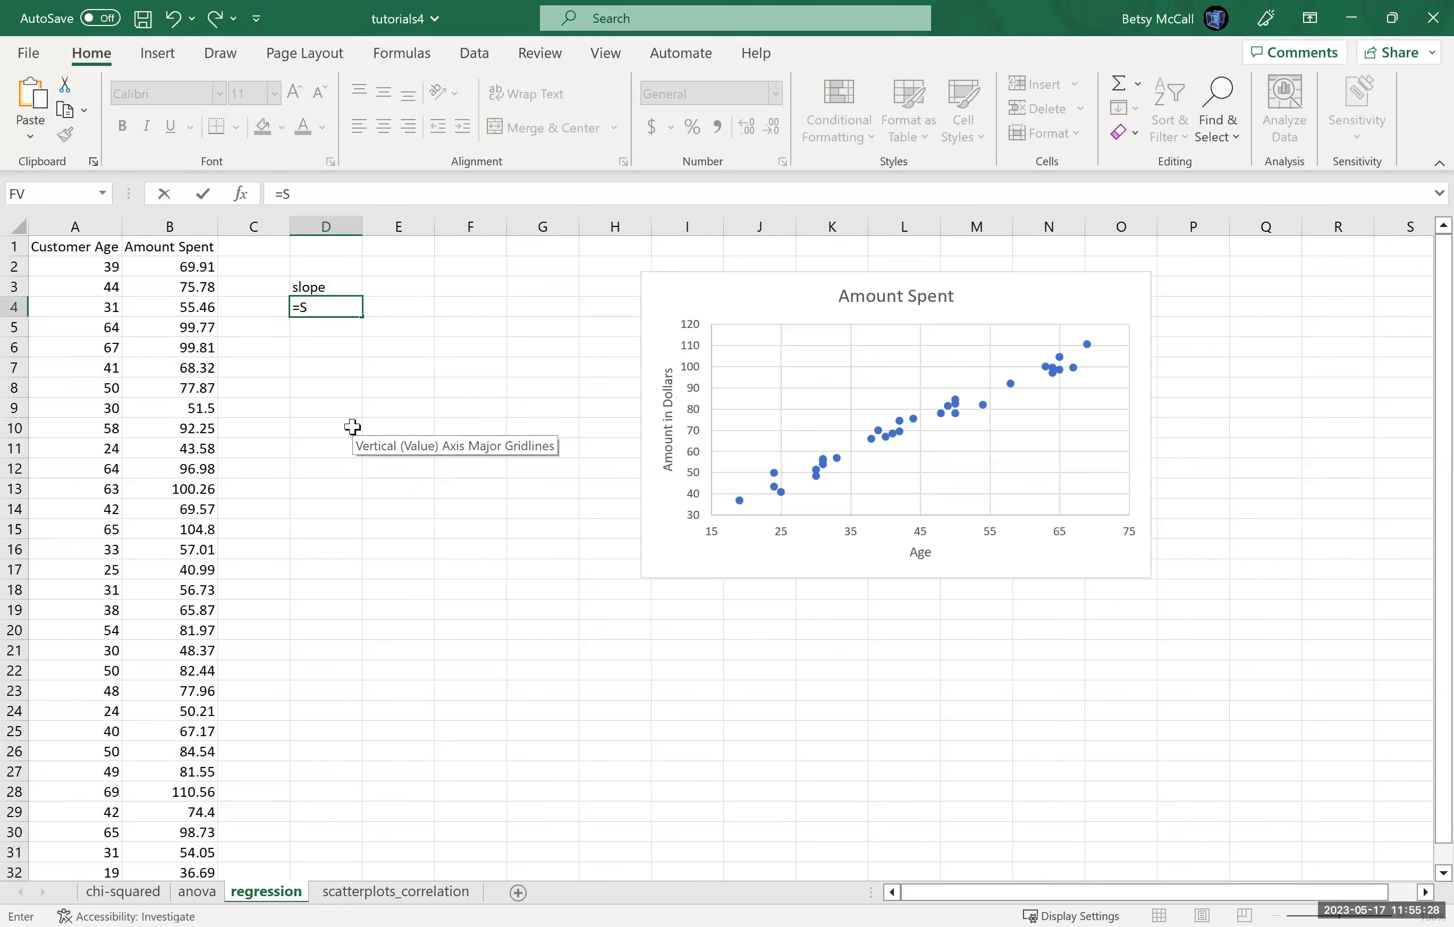
type("LOPE")
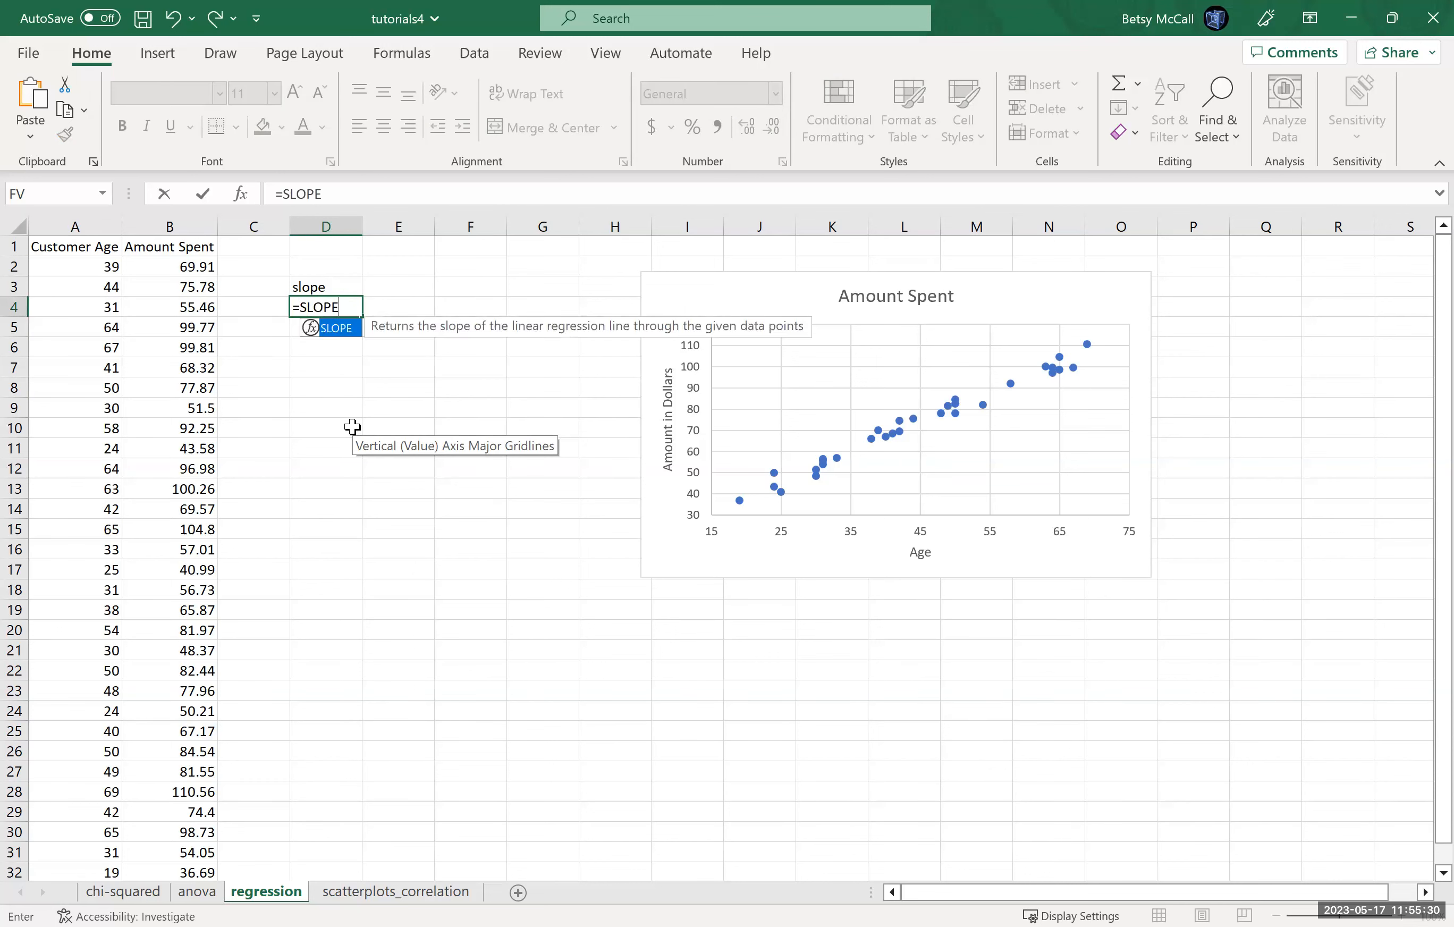
type("(")
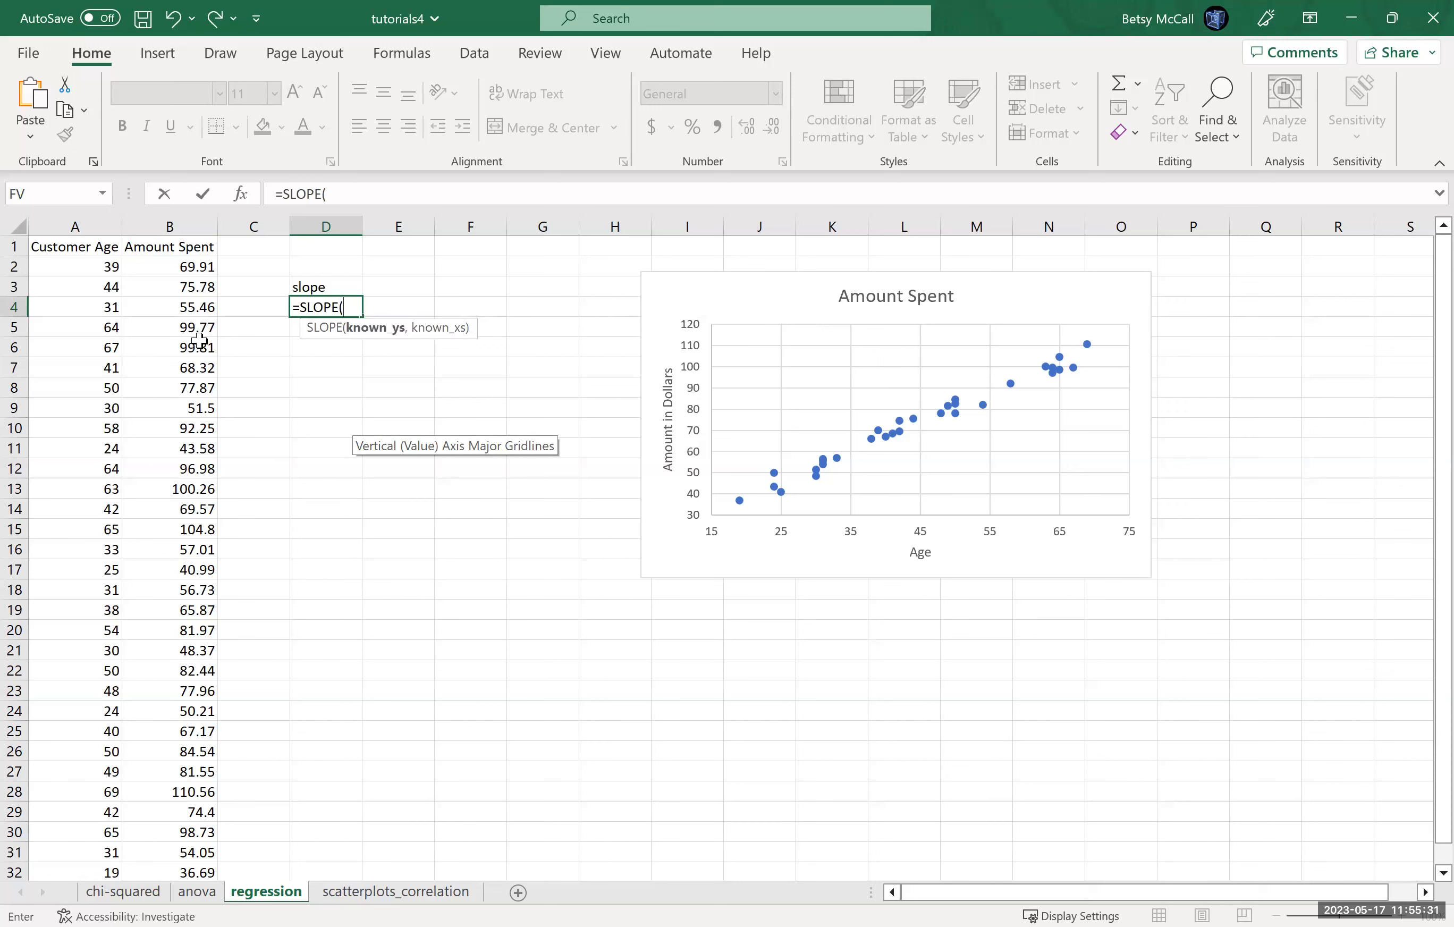
left_click(168, 226)
type(",")
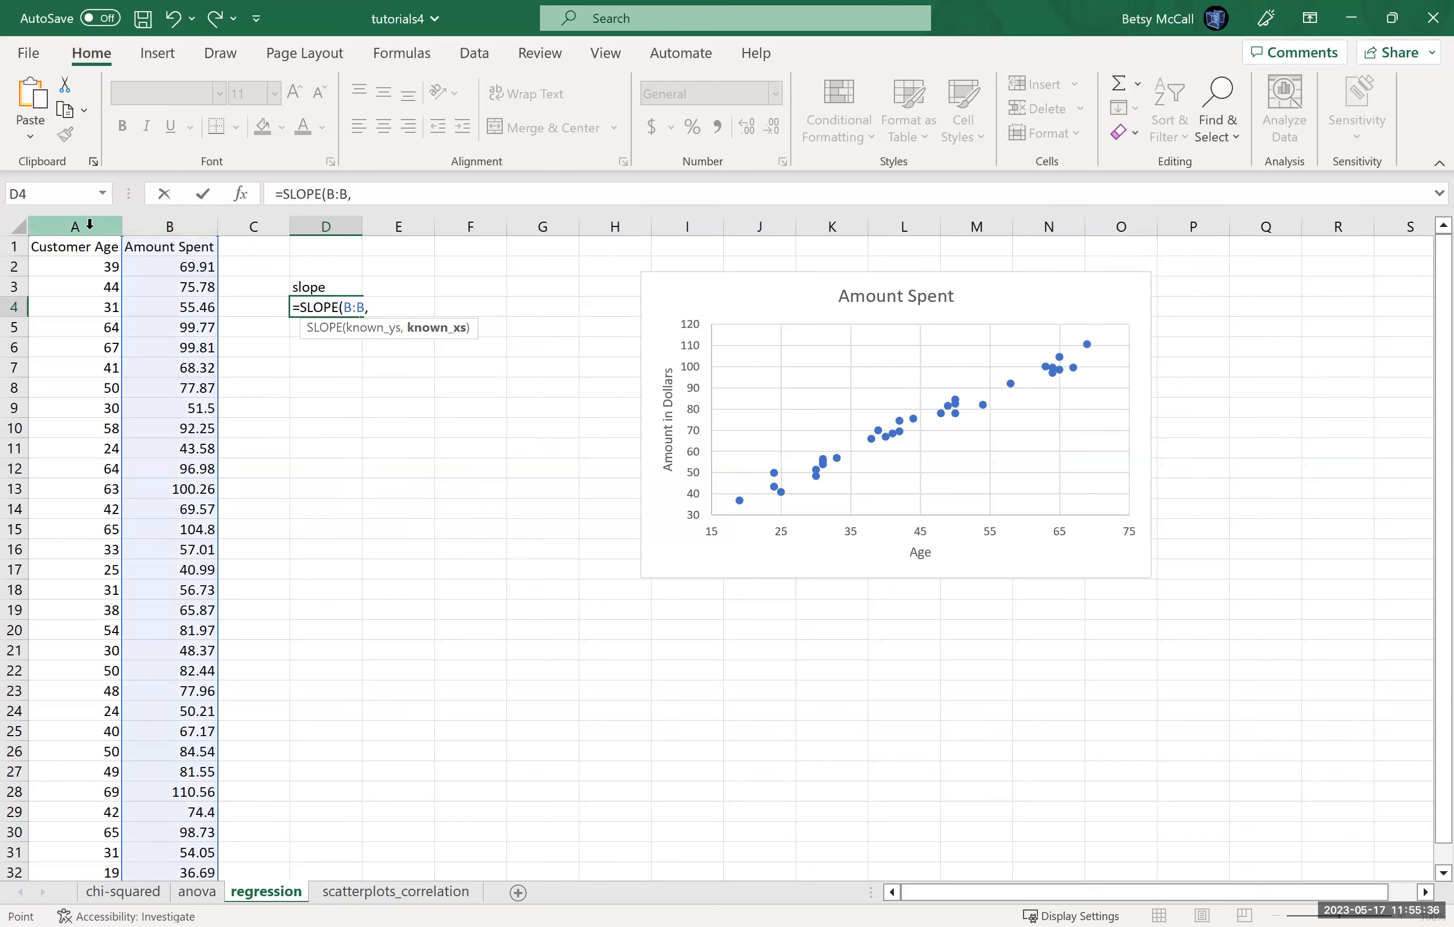
left_click(90, 224)
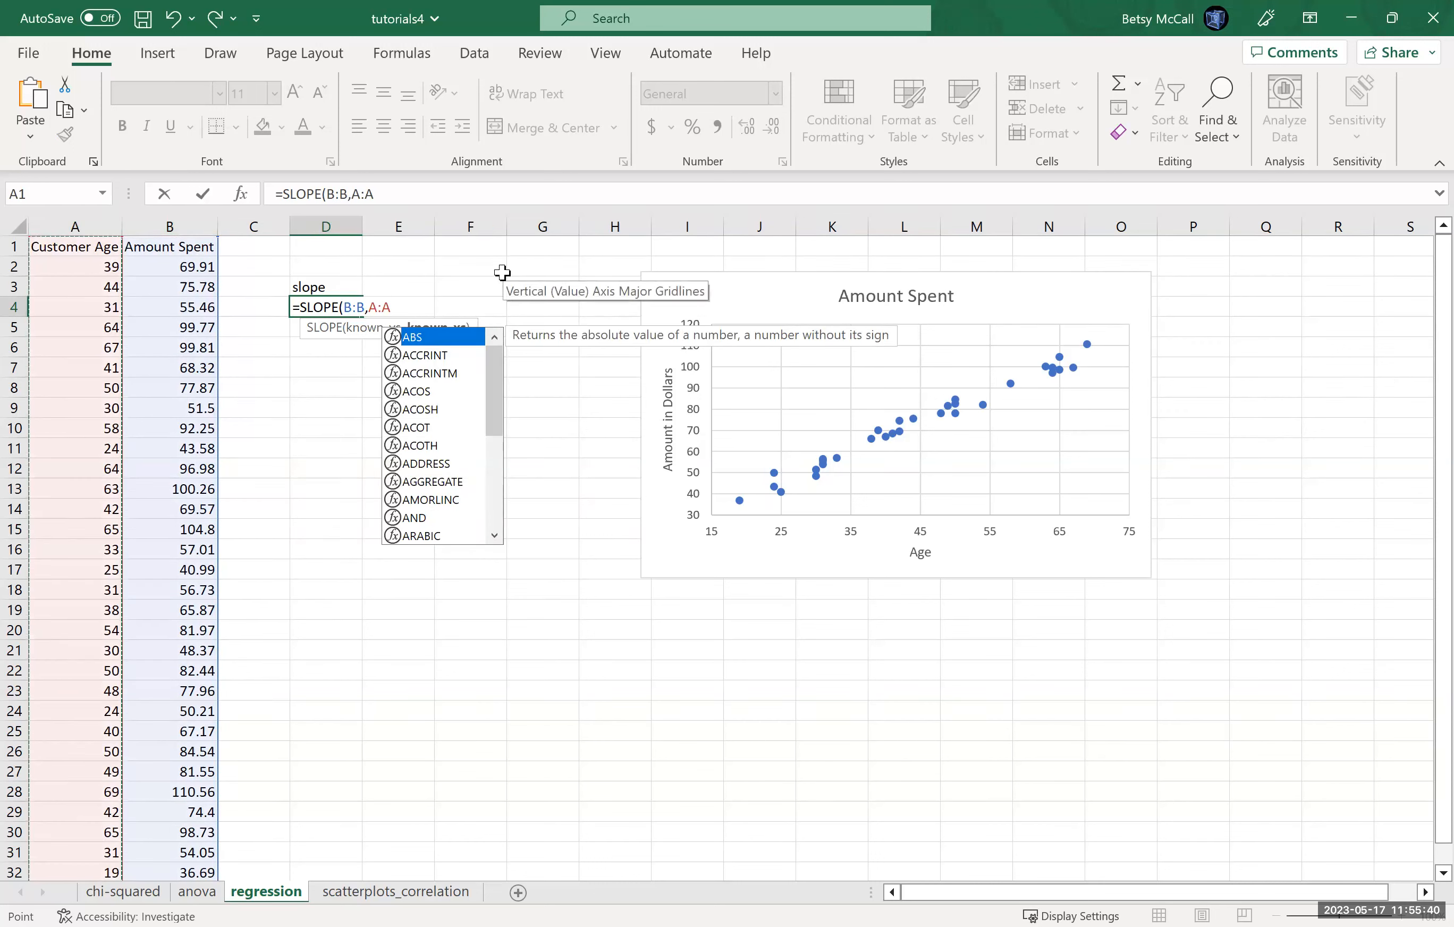
type(")")
key("Return")
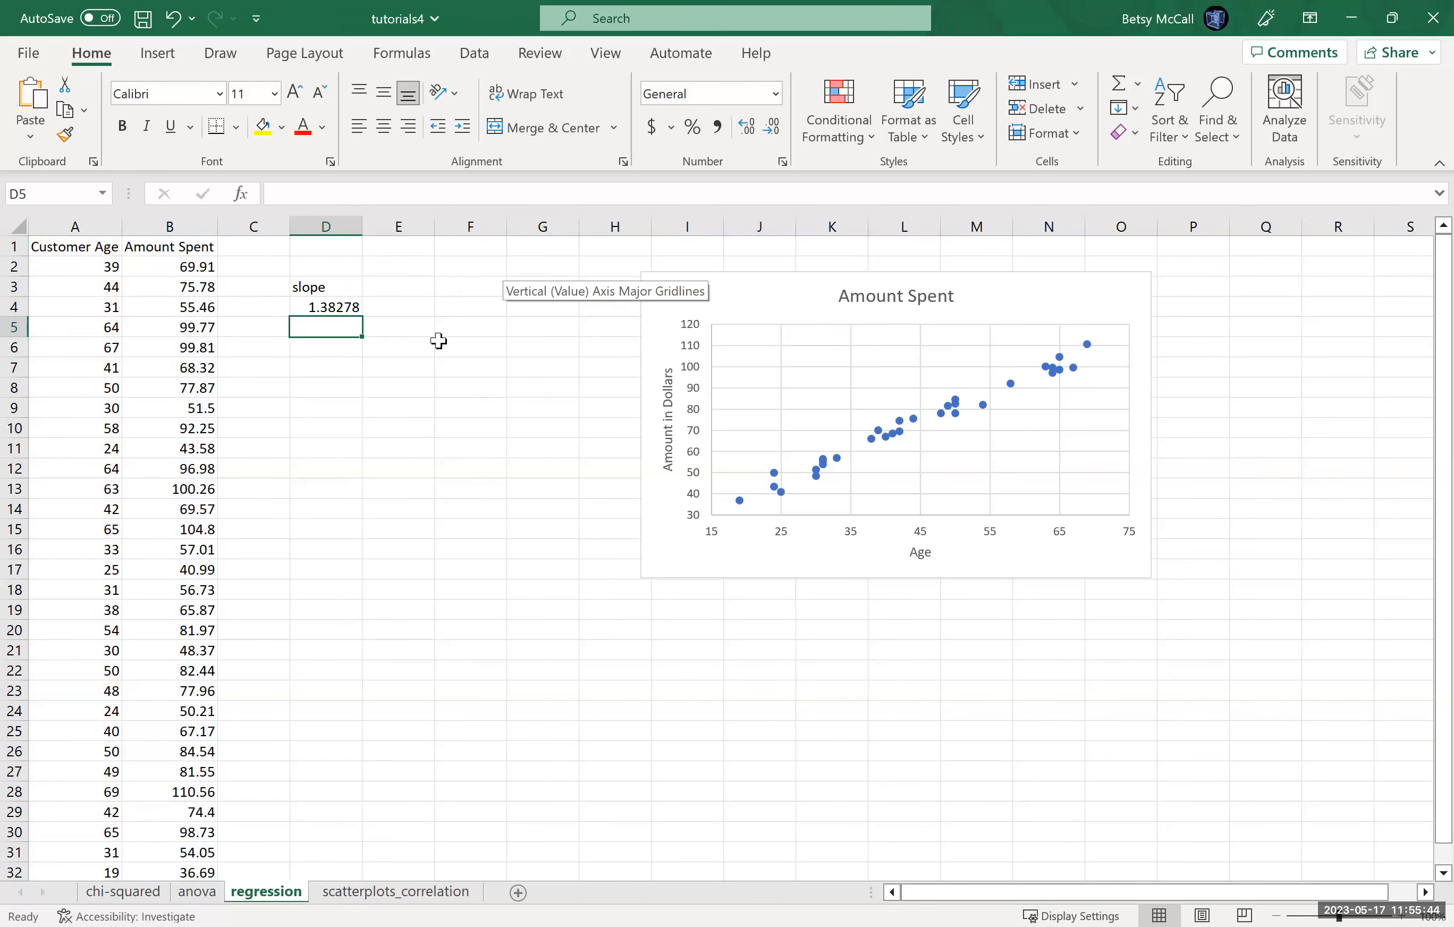
Step: Label cell D5 "intercept" and calculate the regression intercept in D6 with =INTERCEPT(B:B,A:A)
type("intercept")
key("Return")
type("=")
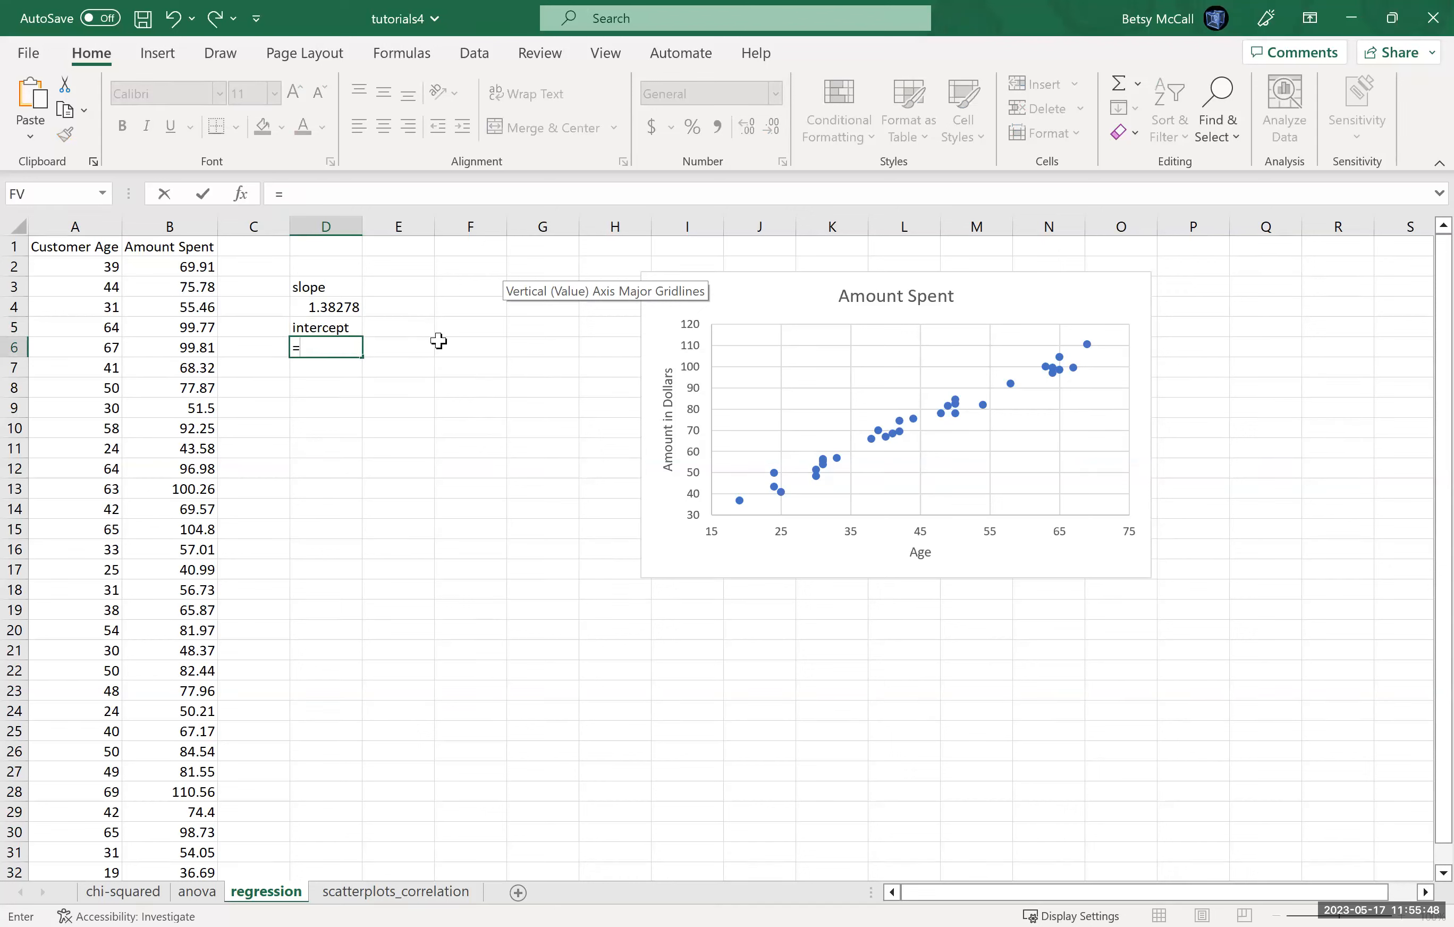
type("INT")
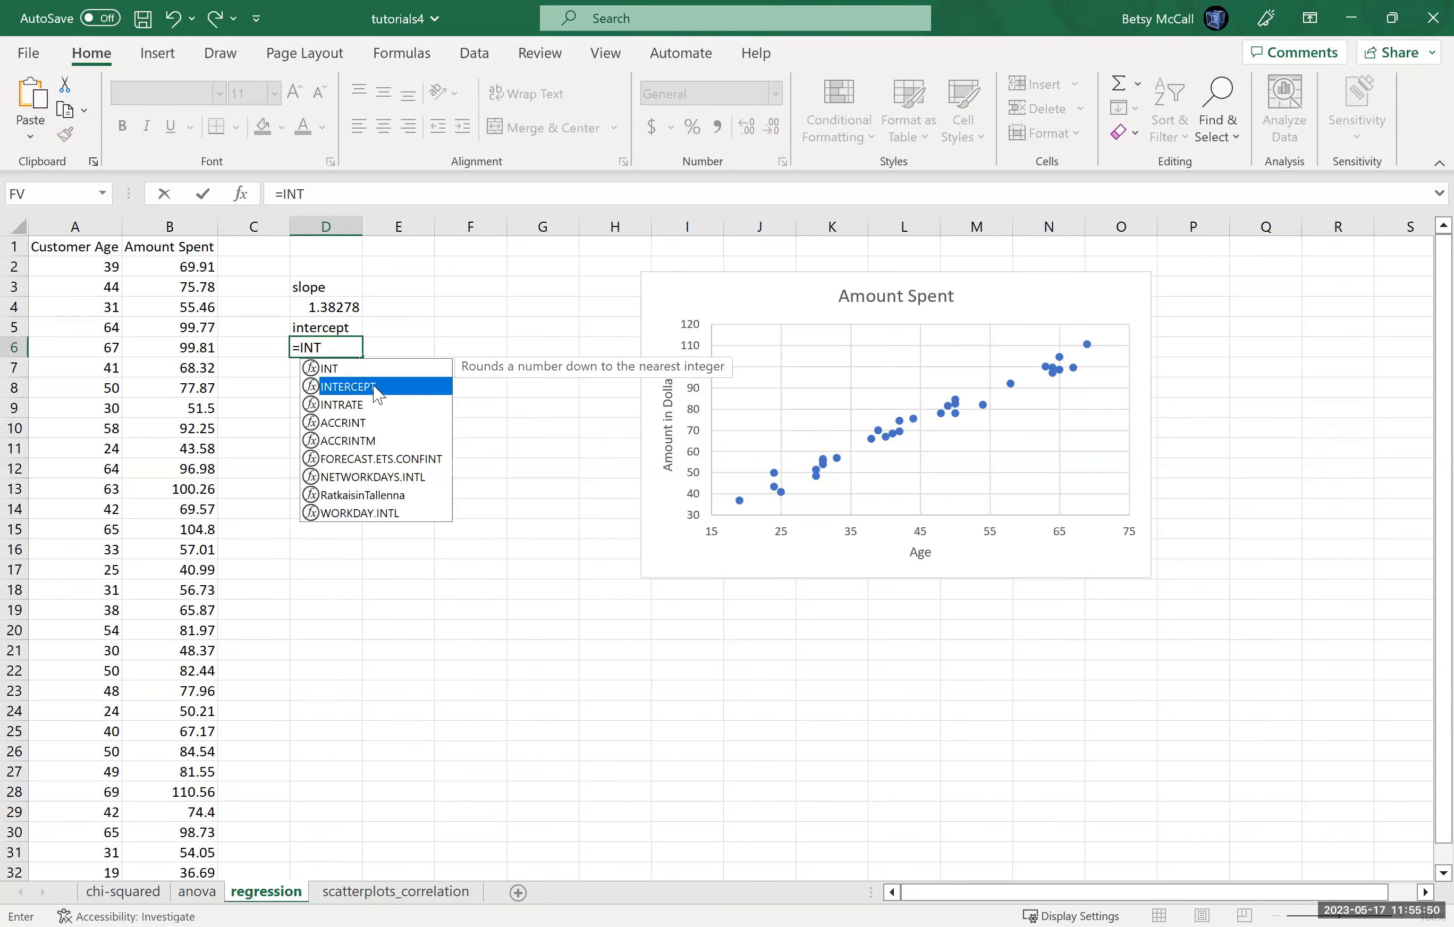
double_click(374, 386)
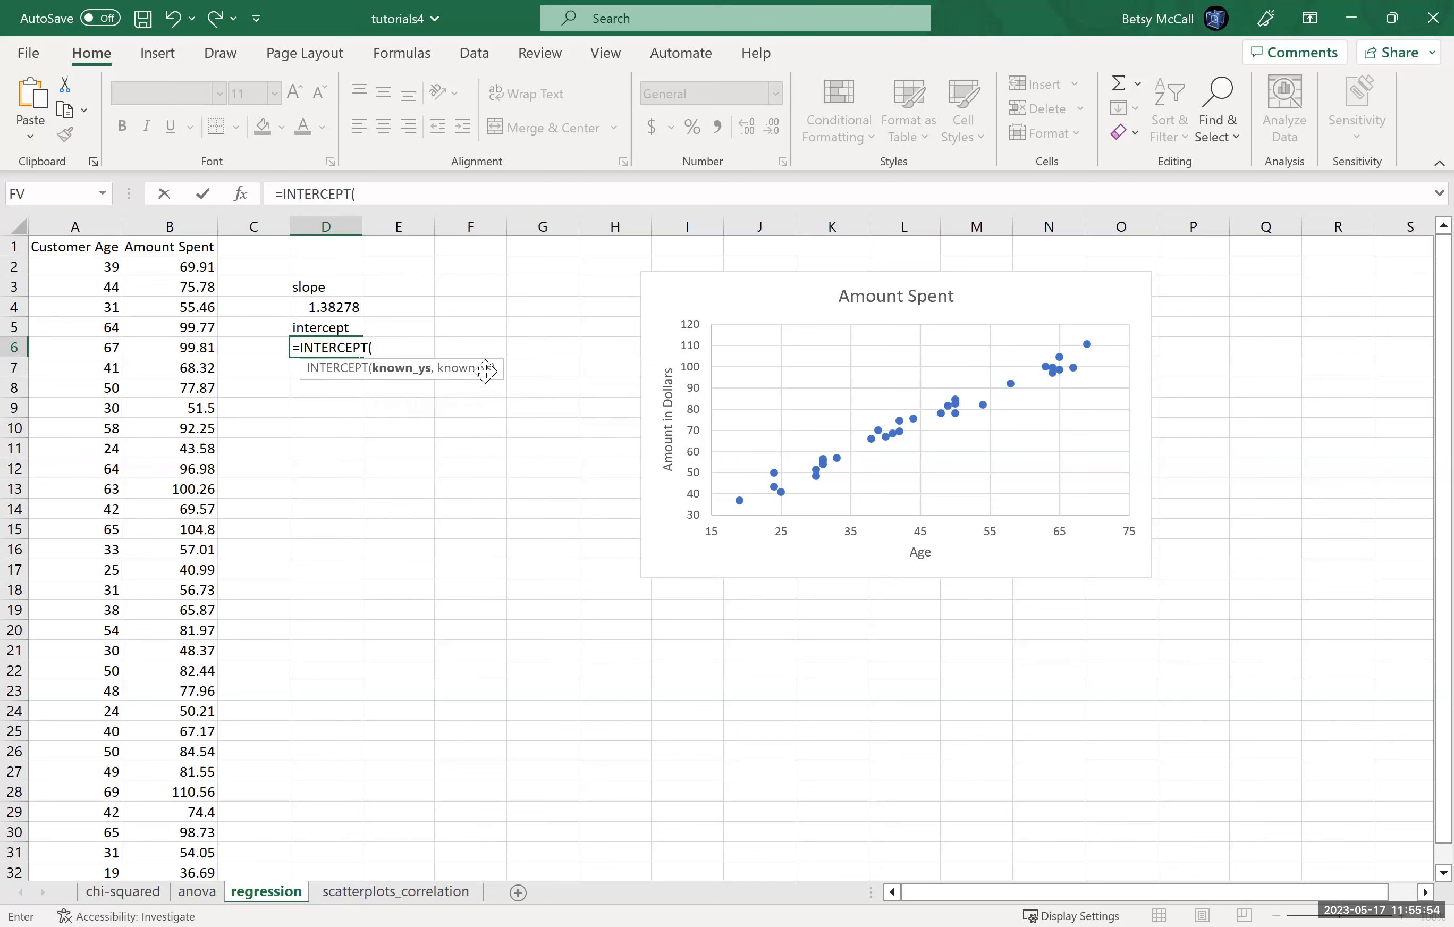
left_click(182, 227)
left_click(182, 227)
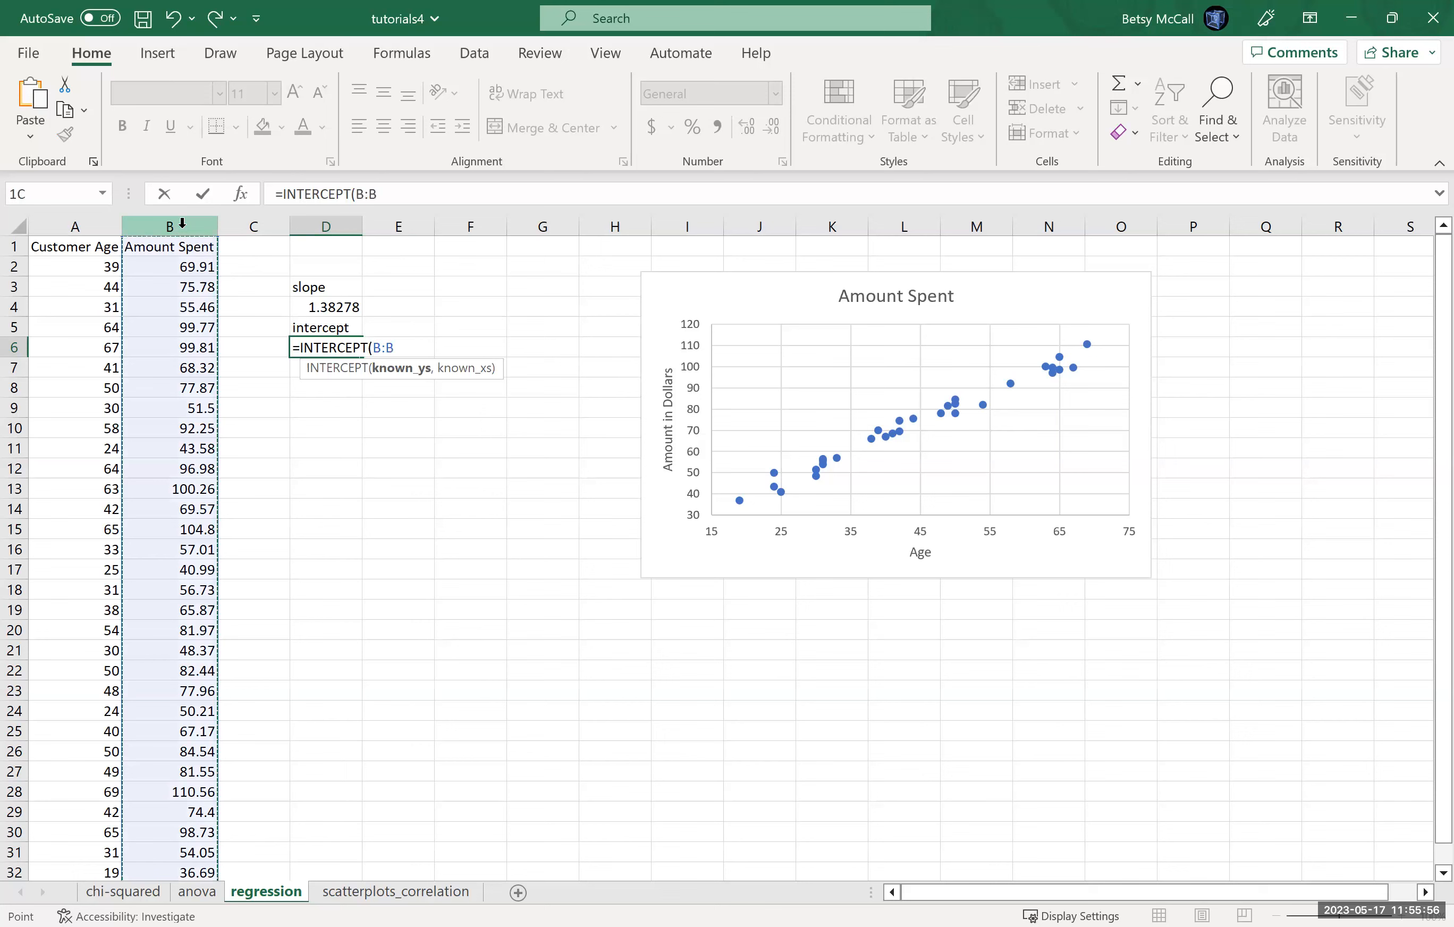
type(",")
left_click(101, 226)
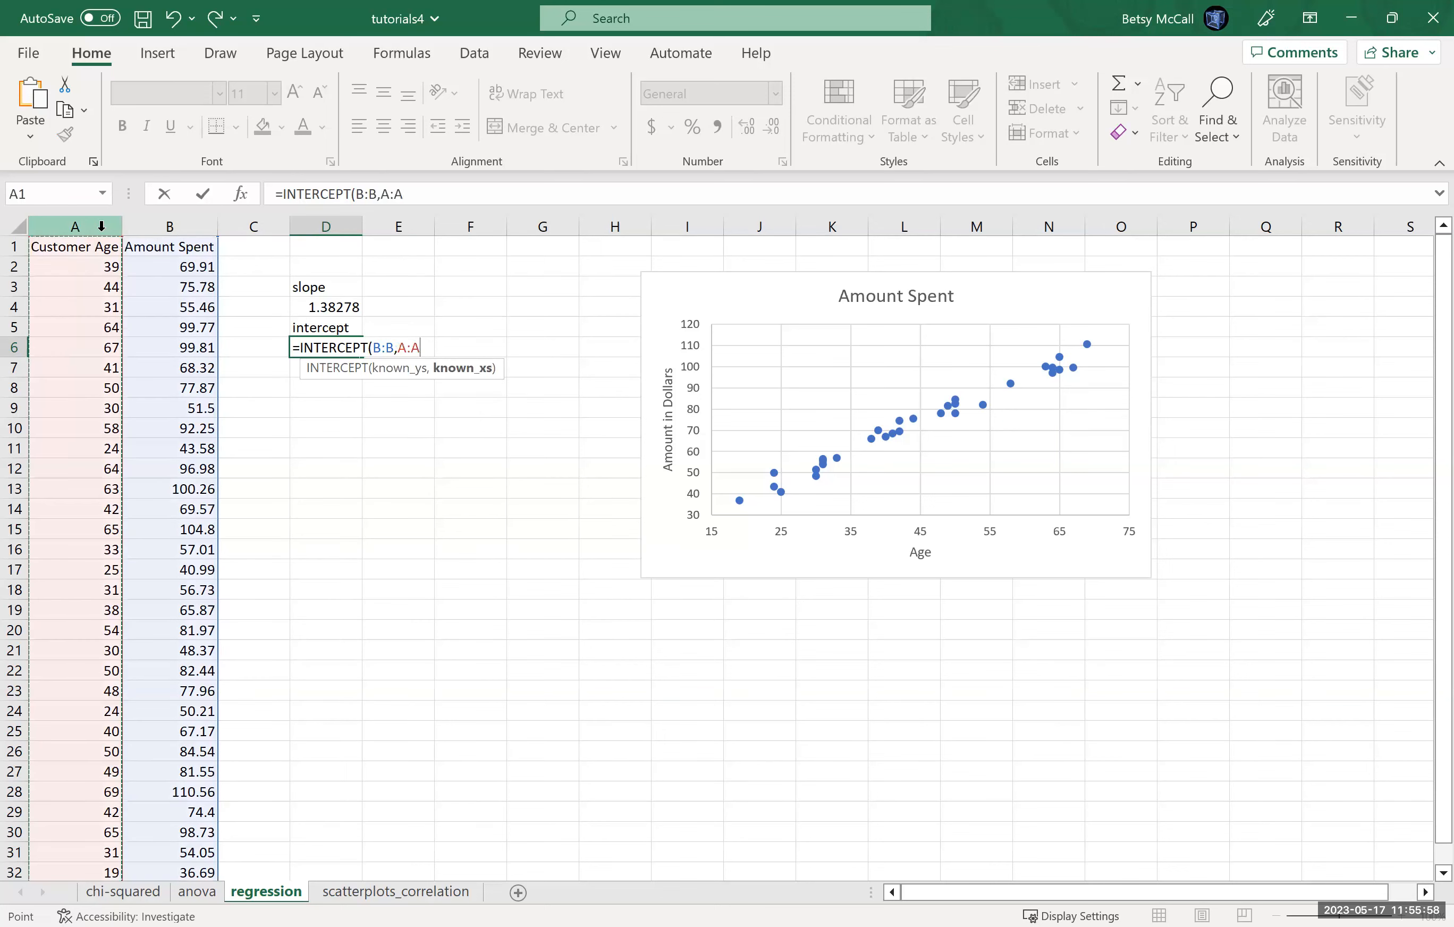
key("Return")
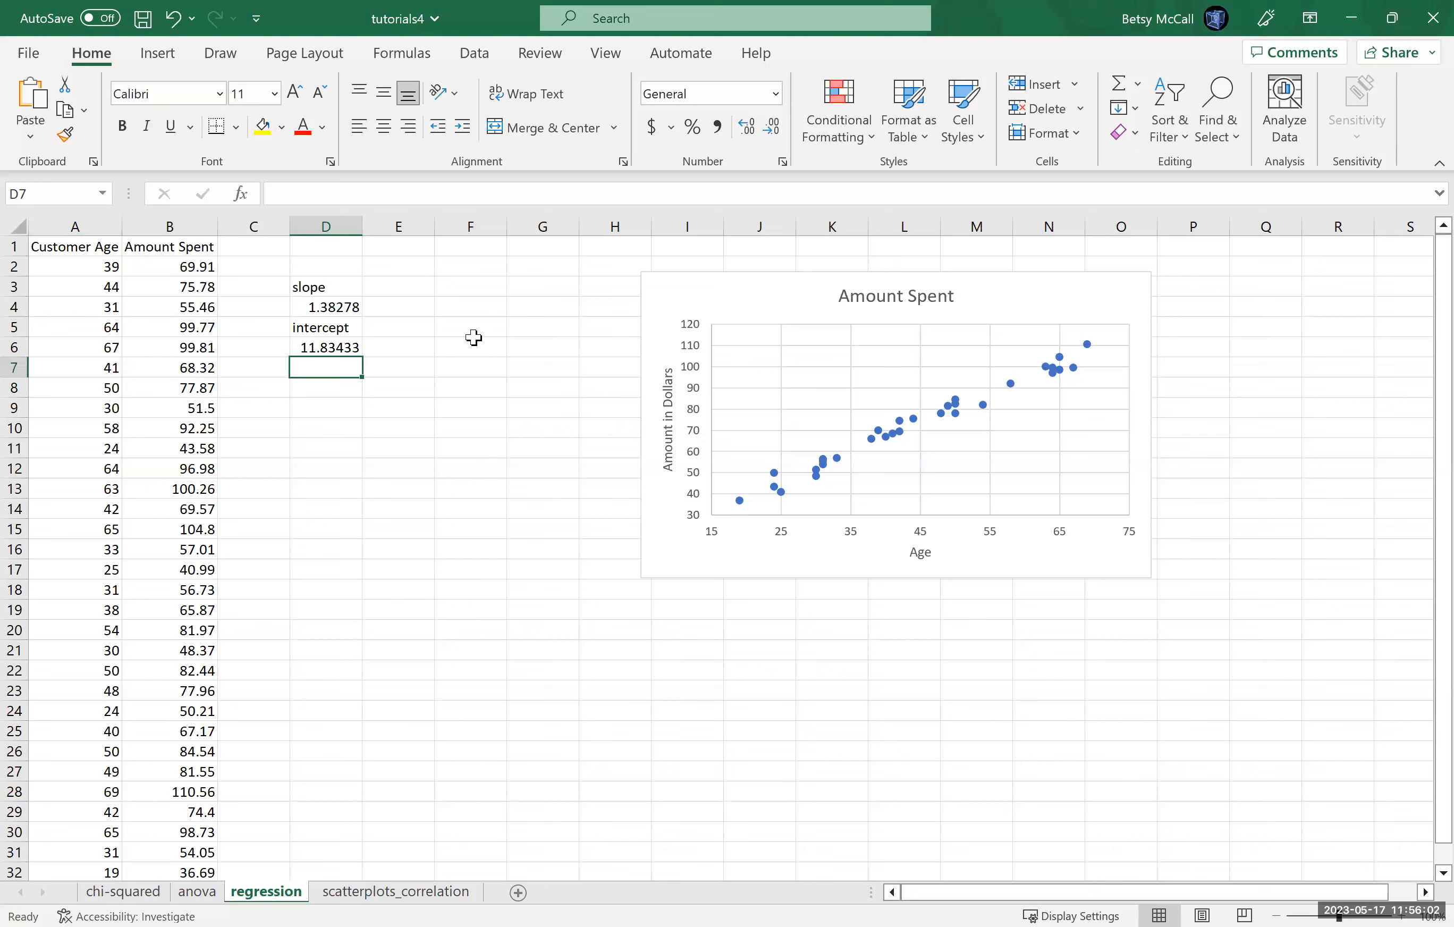
Step: Write the regression equation y=1.38x+11.8 as text in cell F4
left_click(464, 309)
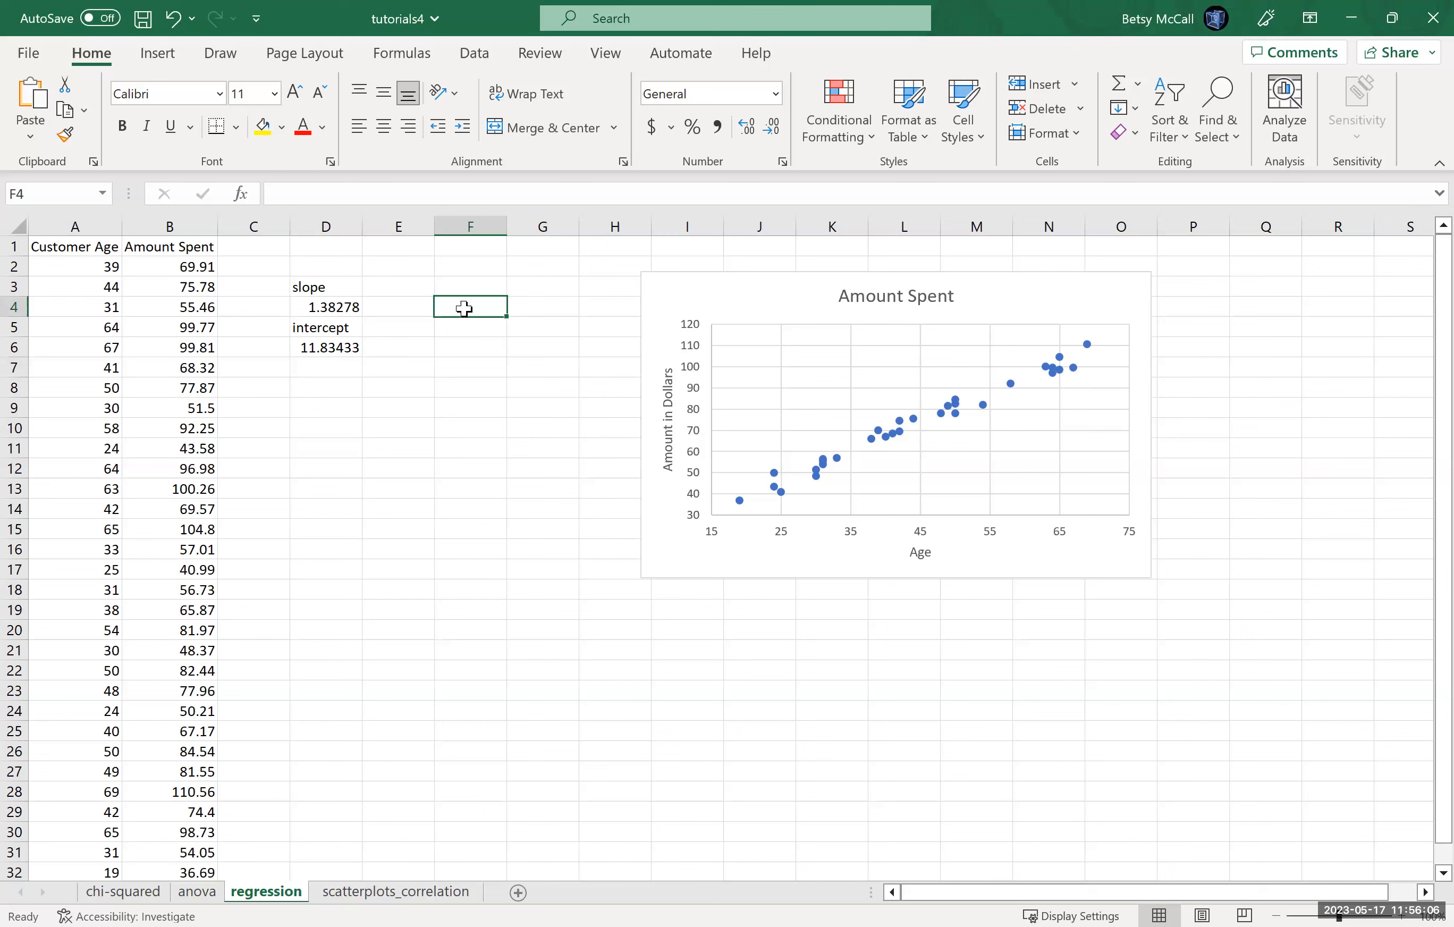
type("y=1.")
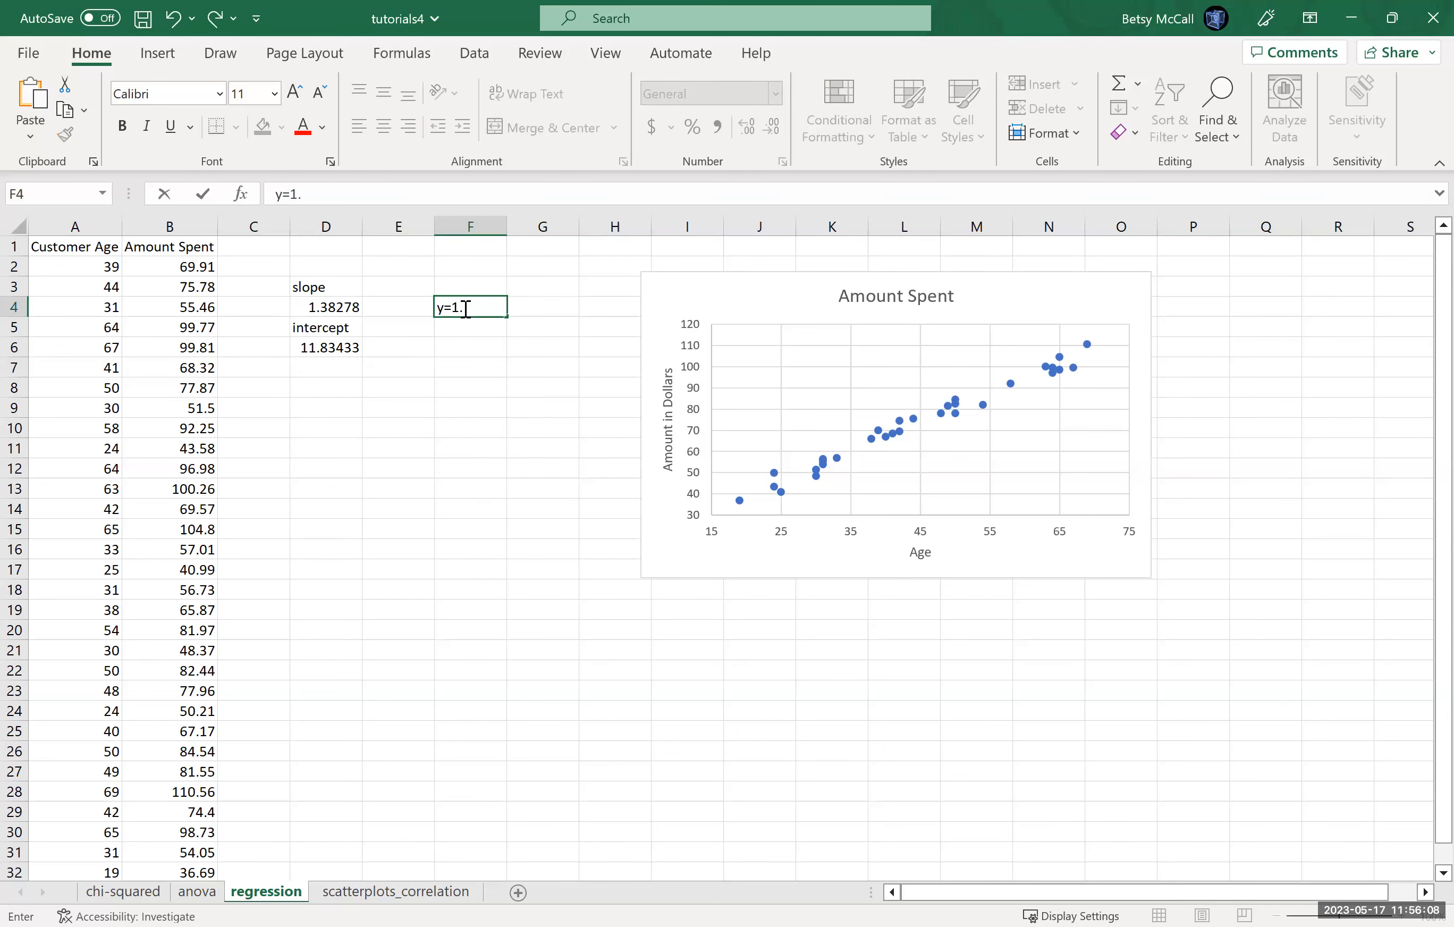
type("38x+11.8")
key("Return")
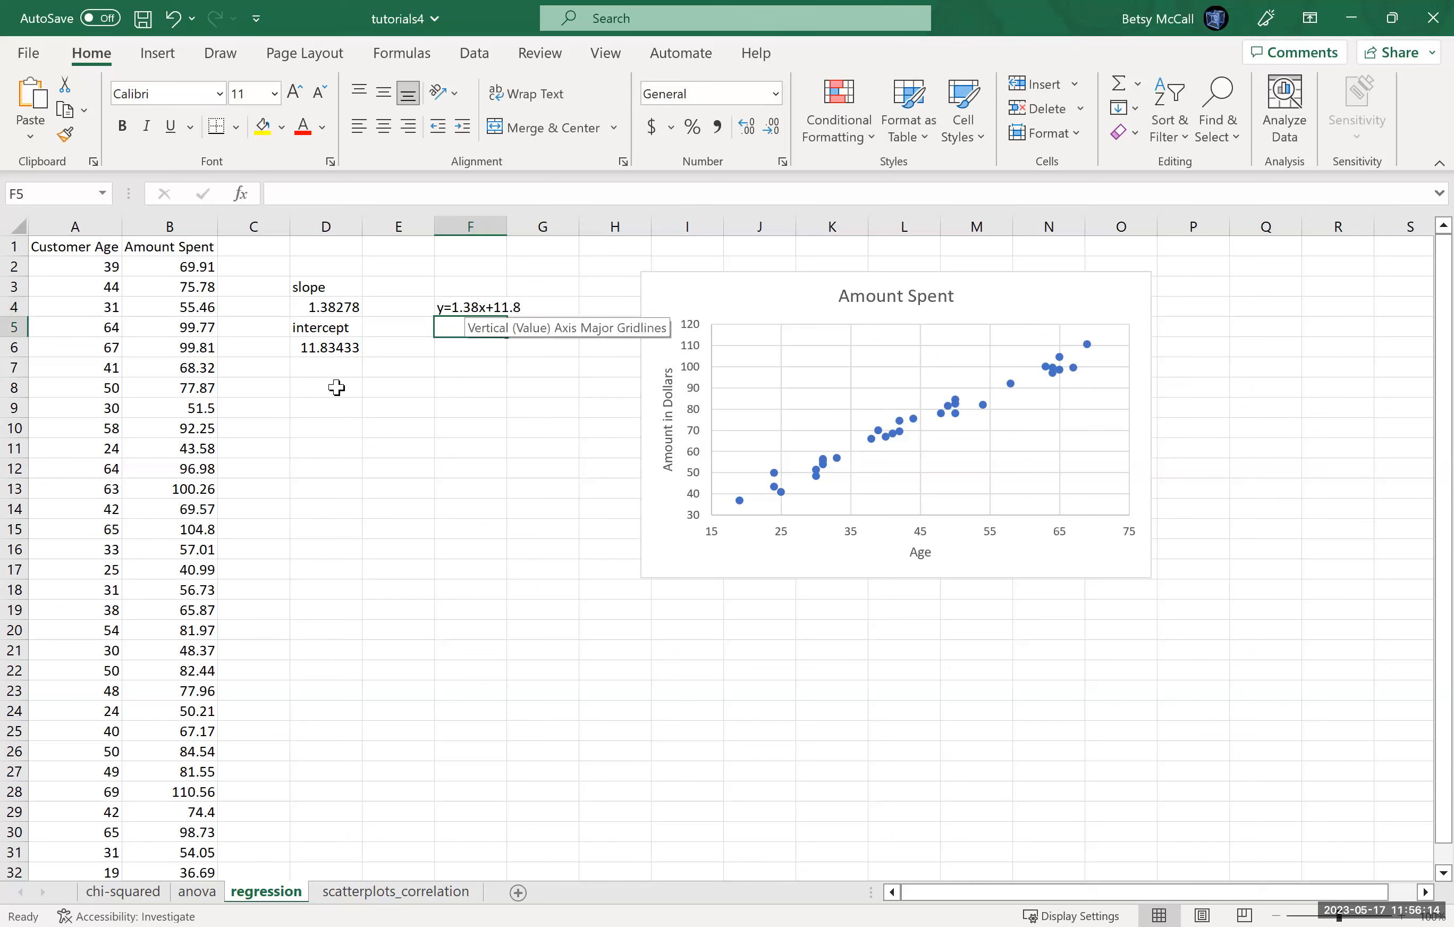
Step: Label cell D8 "correlation" and calculate the correlation coefficient in D9 with =CORREL(A:A,B:B)
left_click(327, 388)
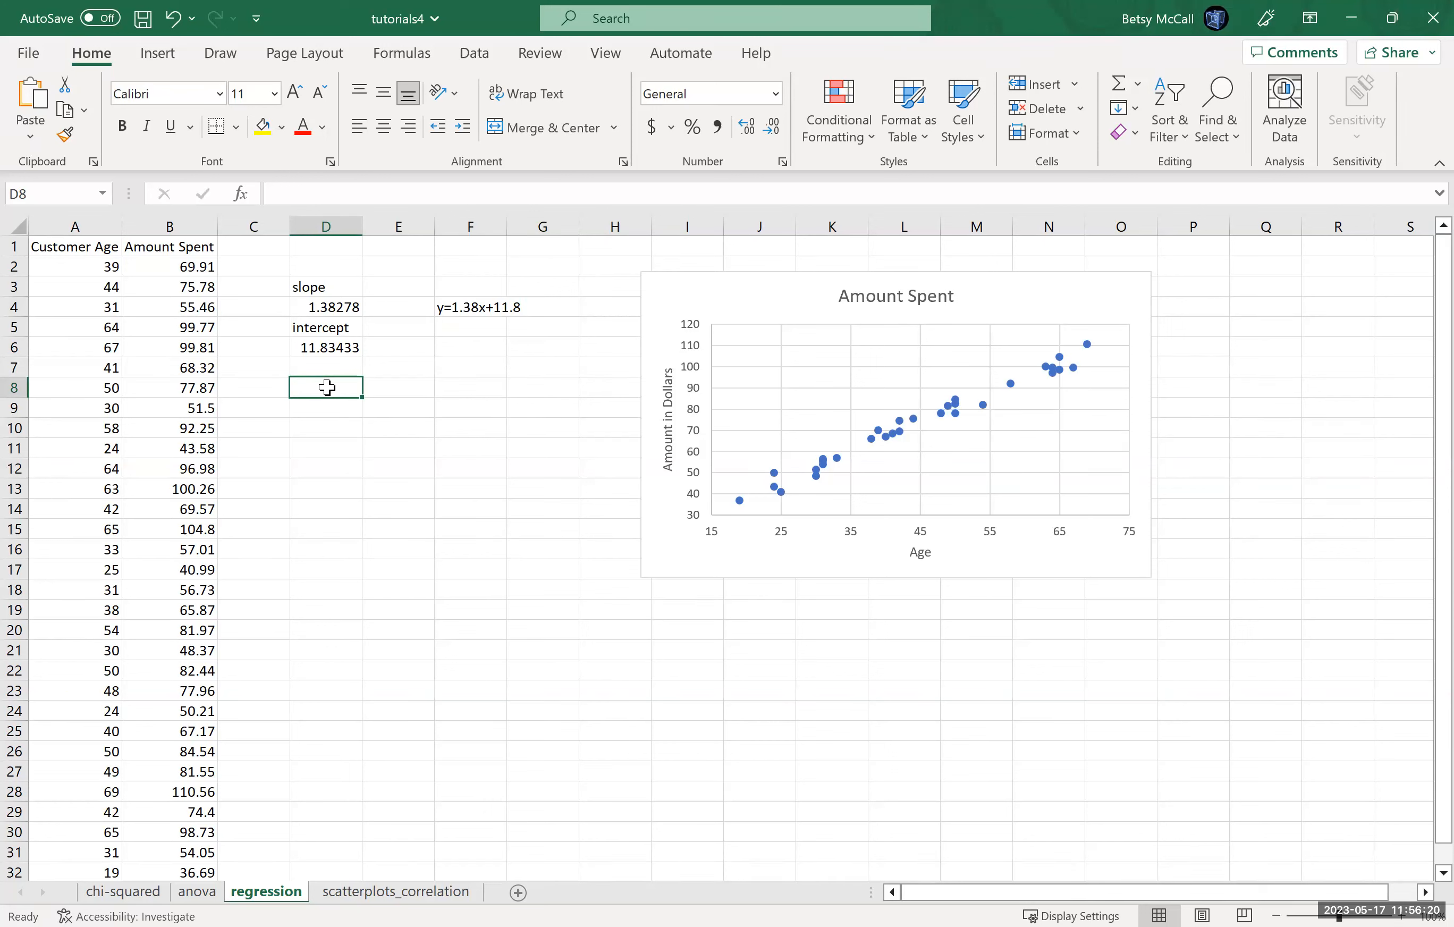
type("corr")
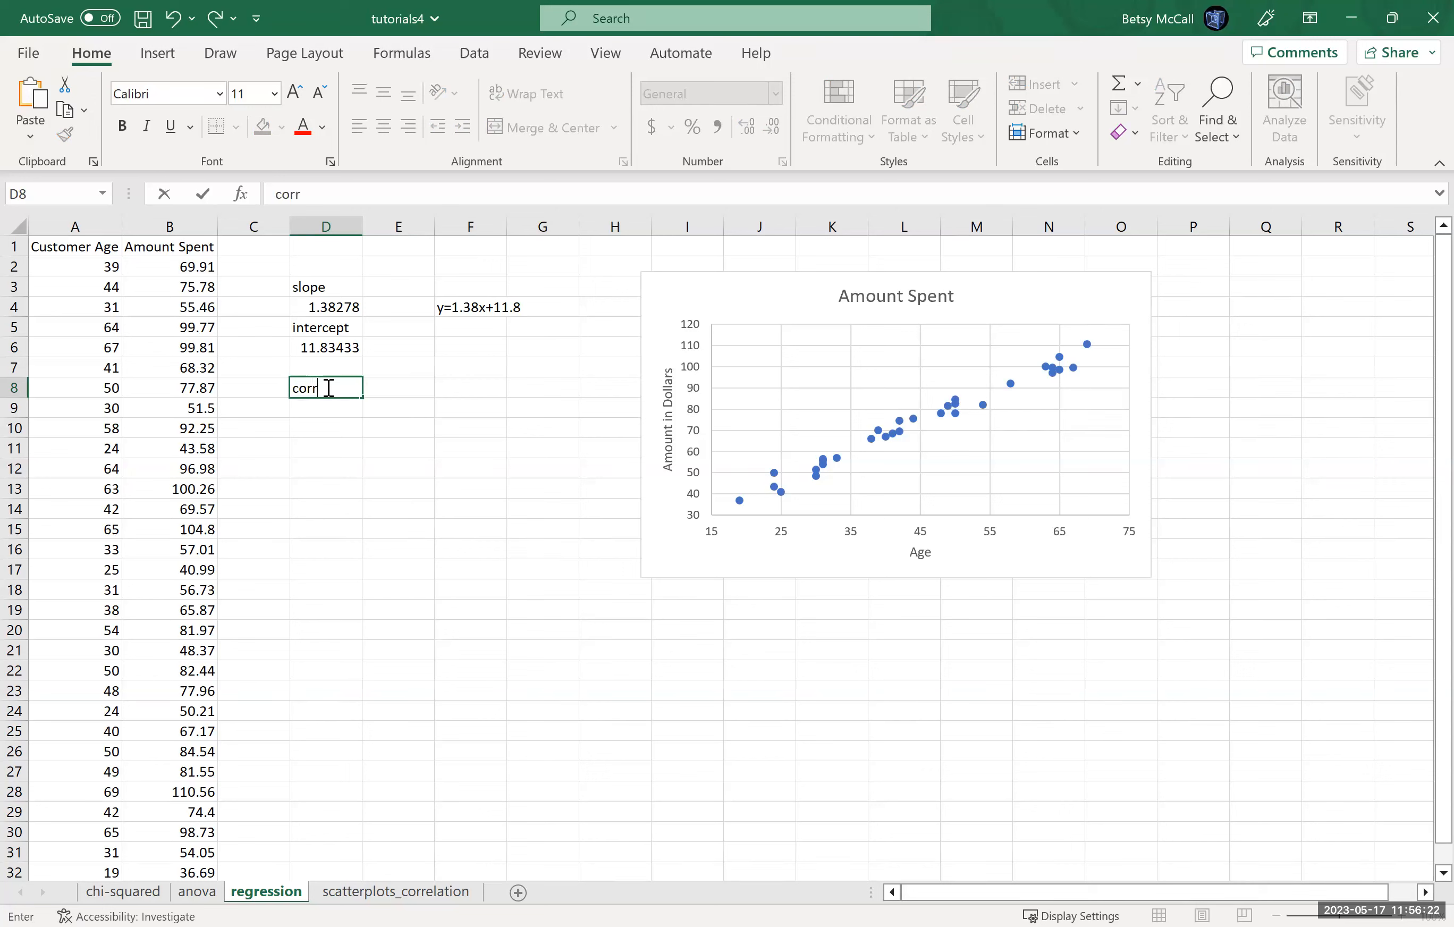
type("elation")
key("Return")
type("=")
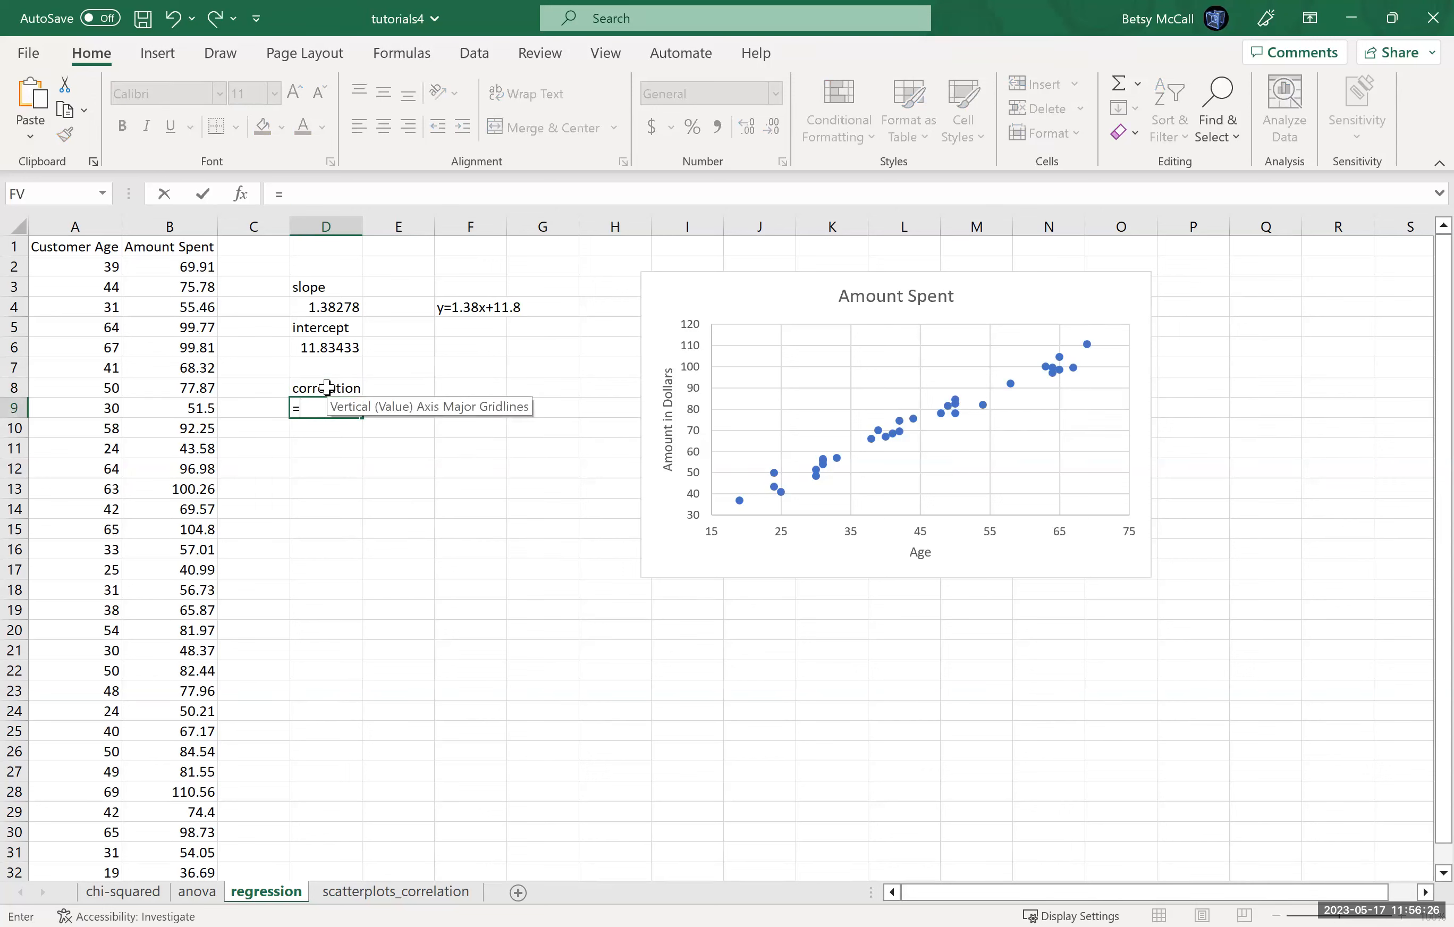
type("CORREL(")
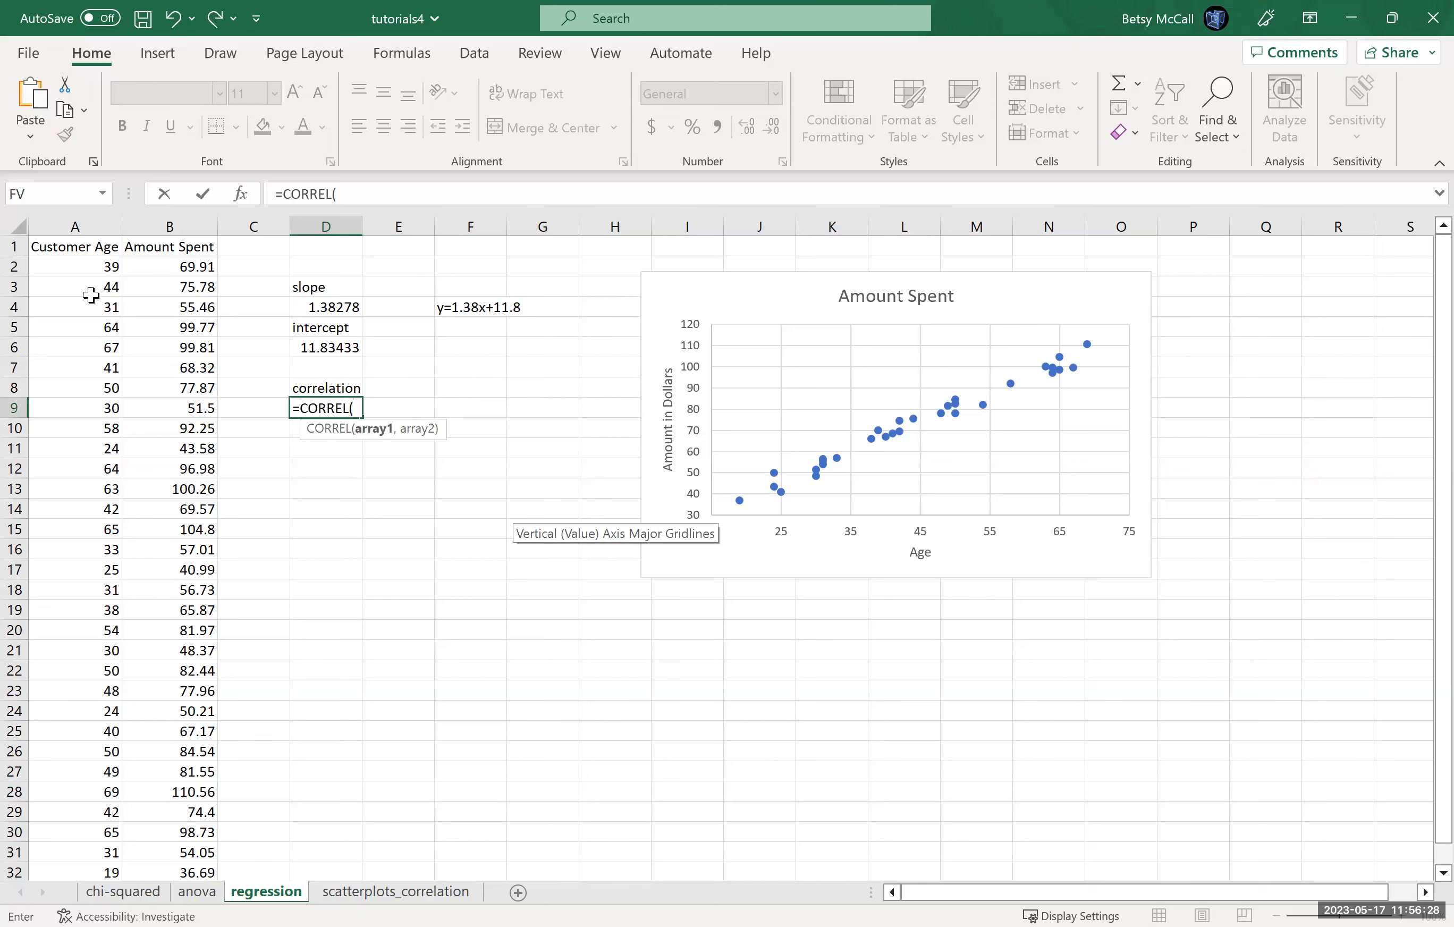
left_click(90, 226)
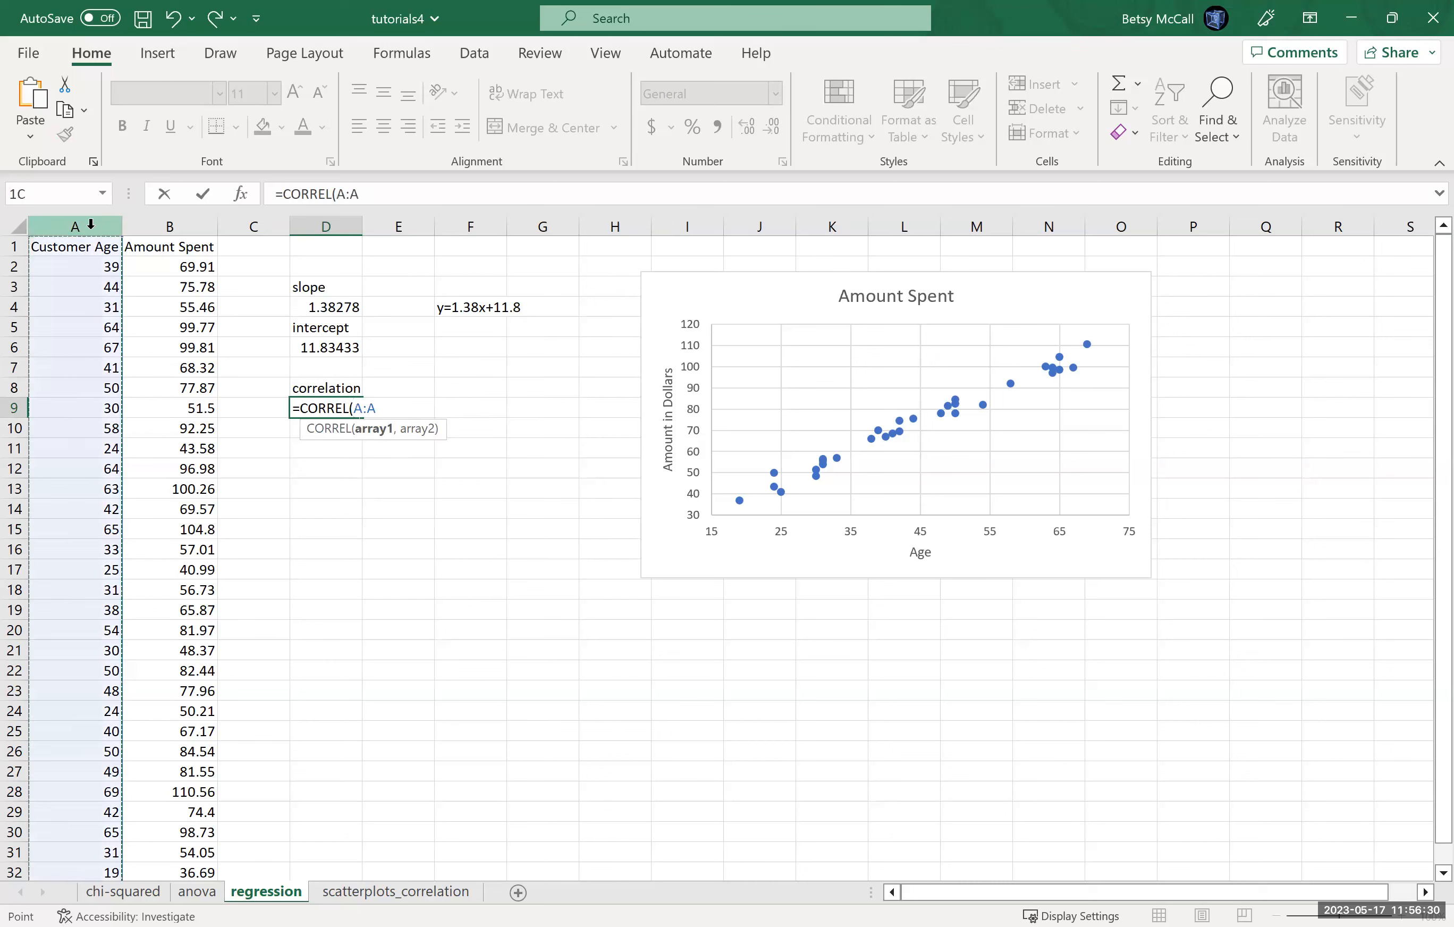
type(",")
left_click(170, 225)
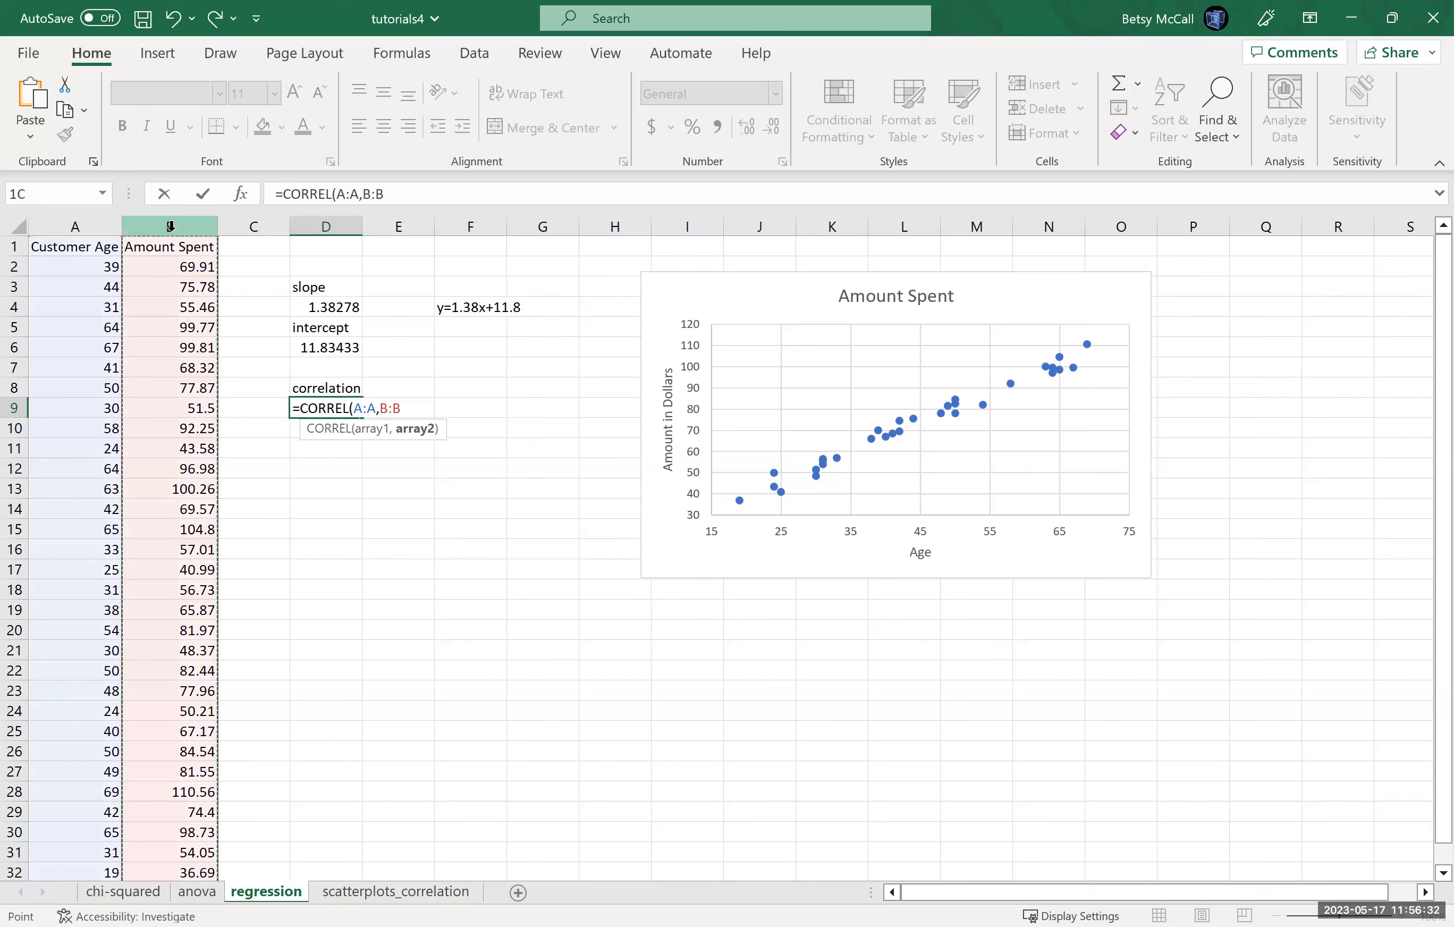
key("Return")
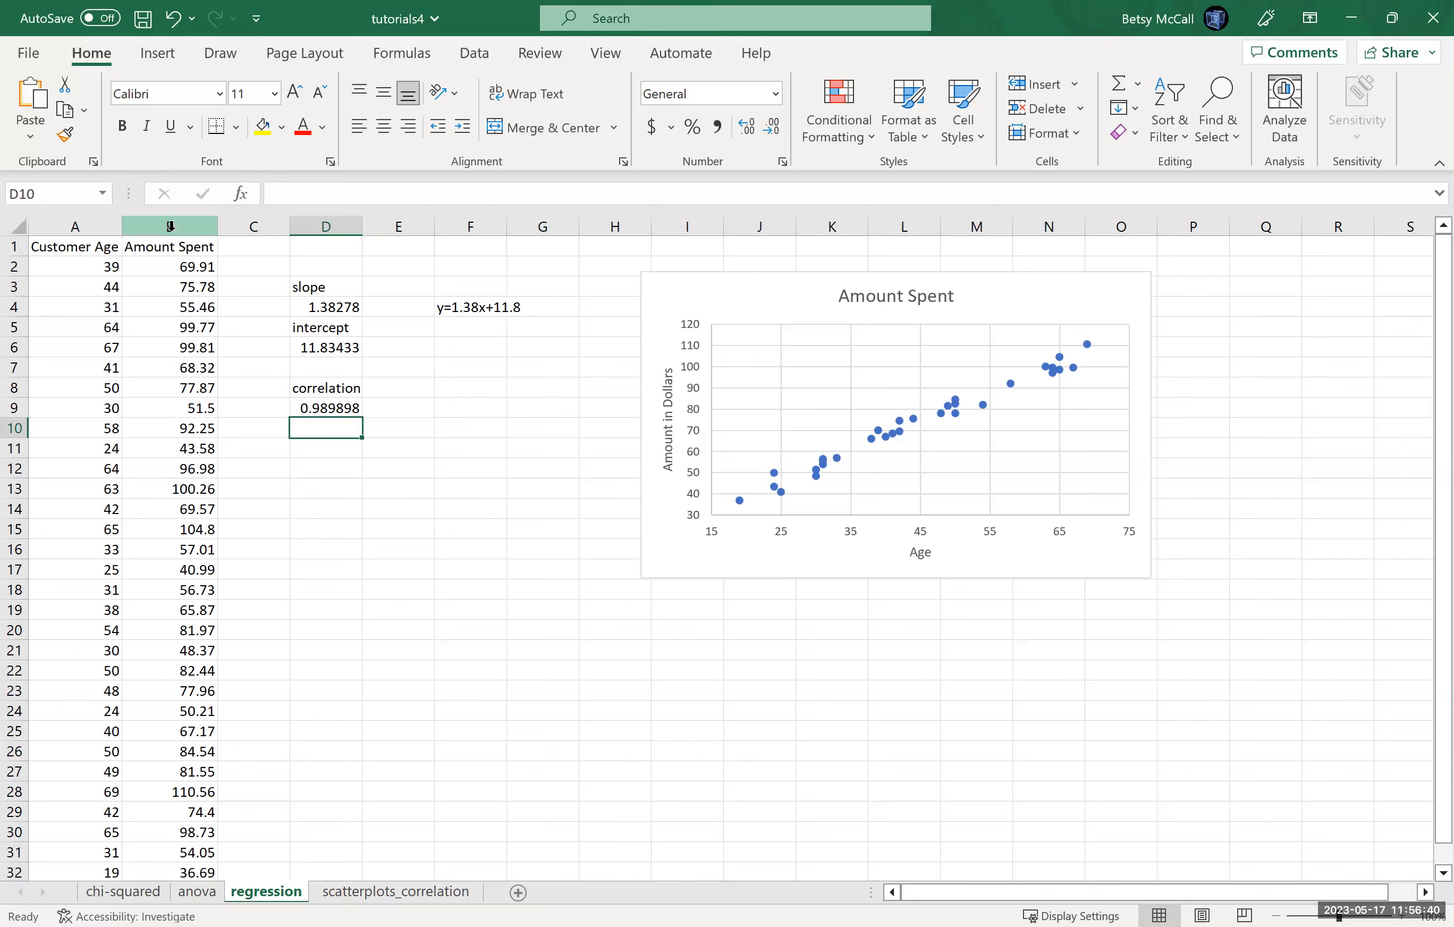
Step: Label cell D10 "R^2" below the correlation value
type("r%")
key("BackSpace")
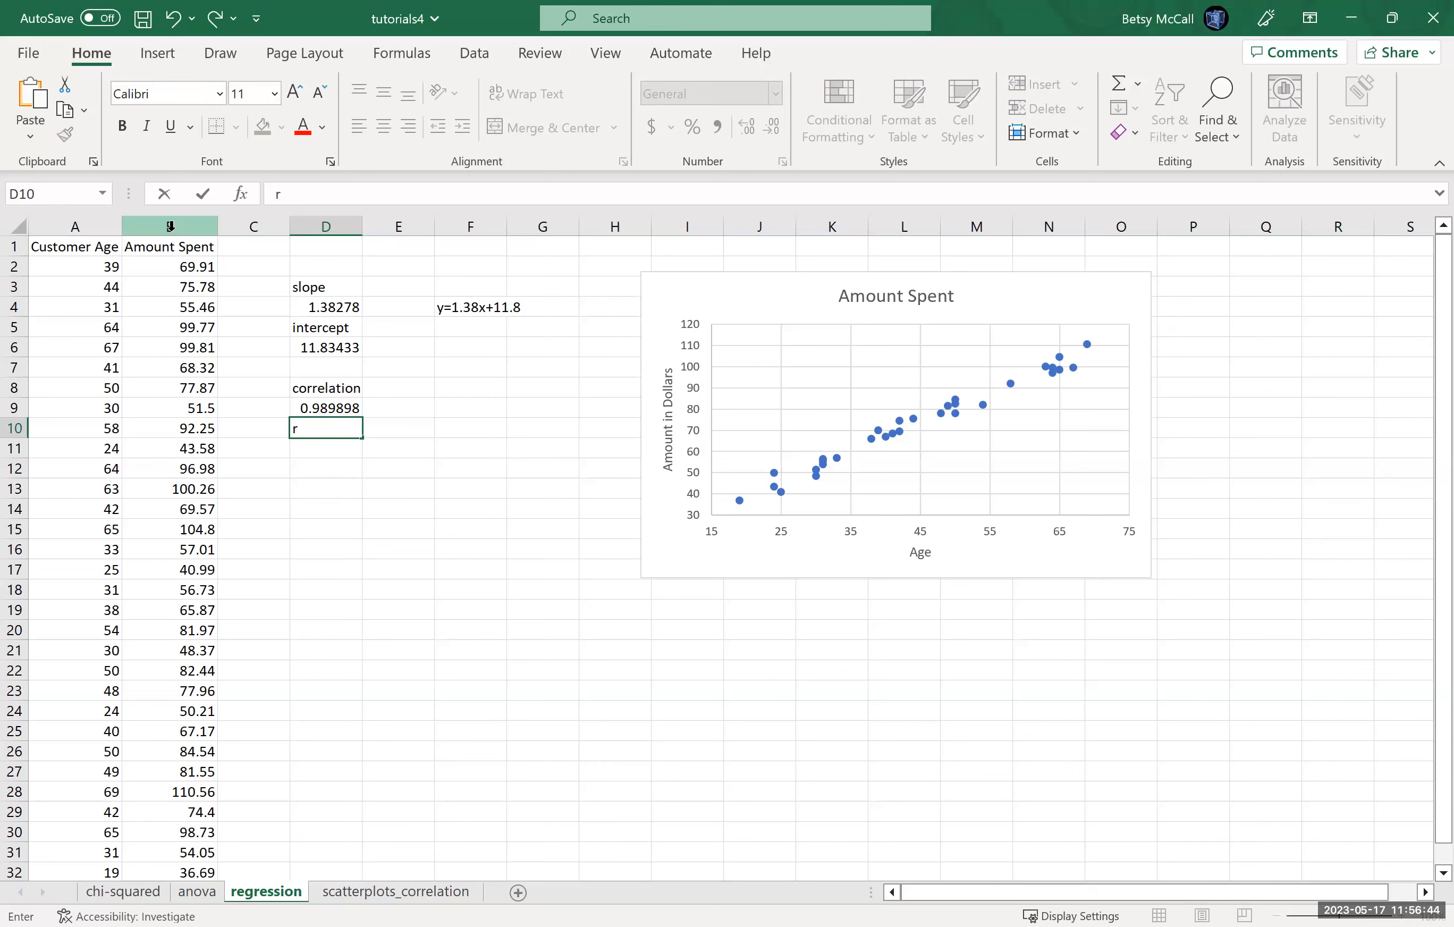
key("BackSpace")
type("R^2")
key("Return")
Step: Calculate the coefficient of determination in D11 with =RSQ(B:B,A:A), using Amount Spent as y and Customer Age as x
type("=")
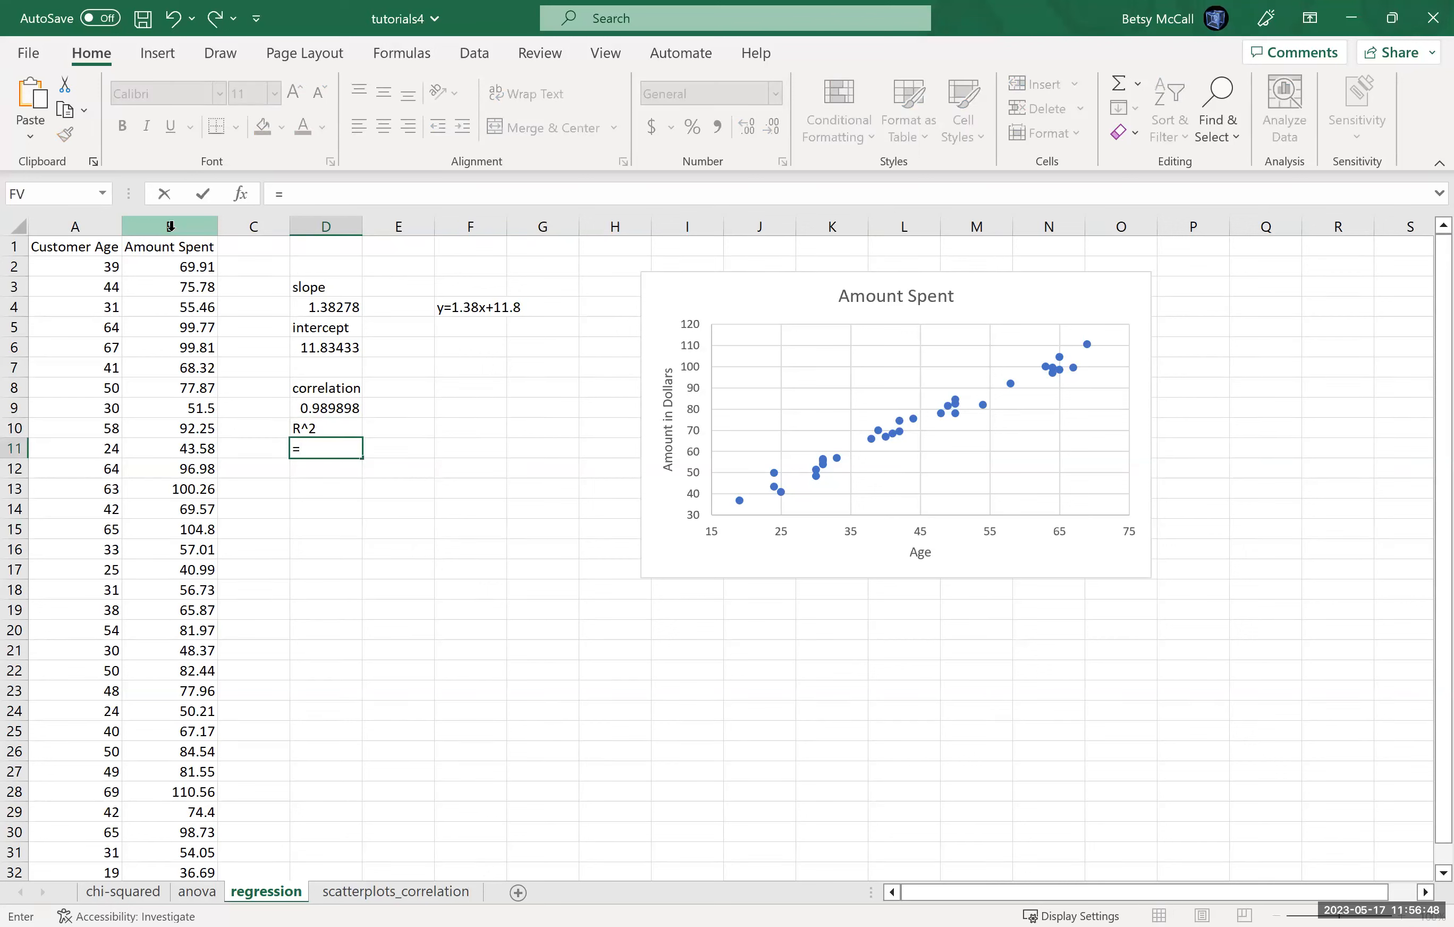
type("R")
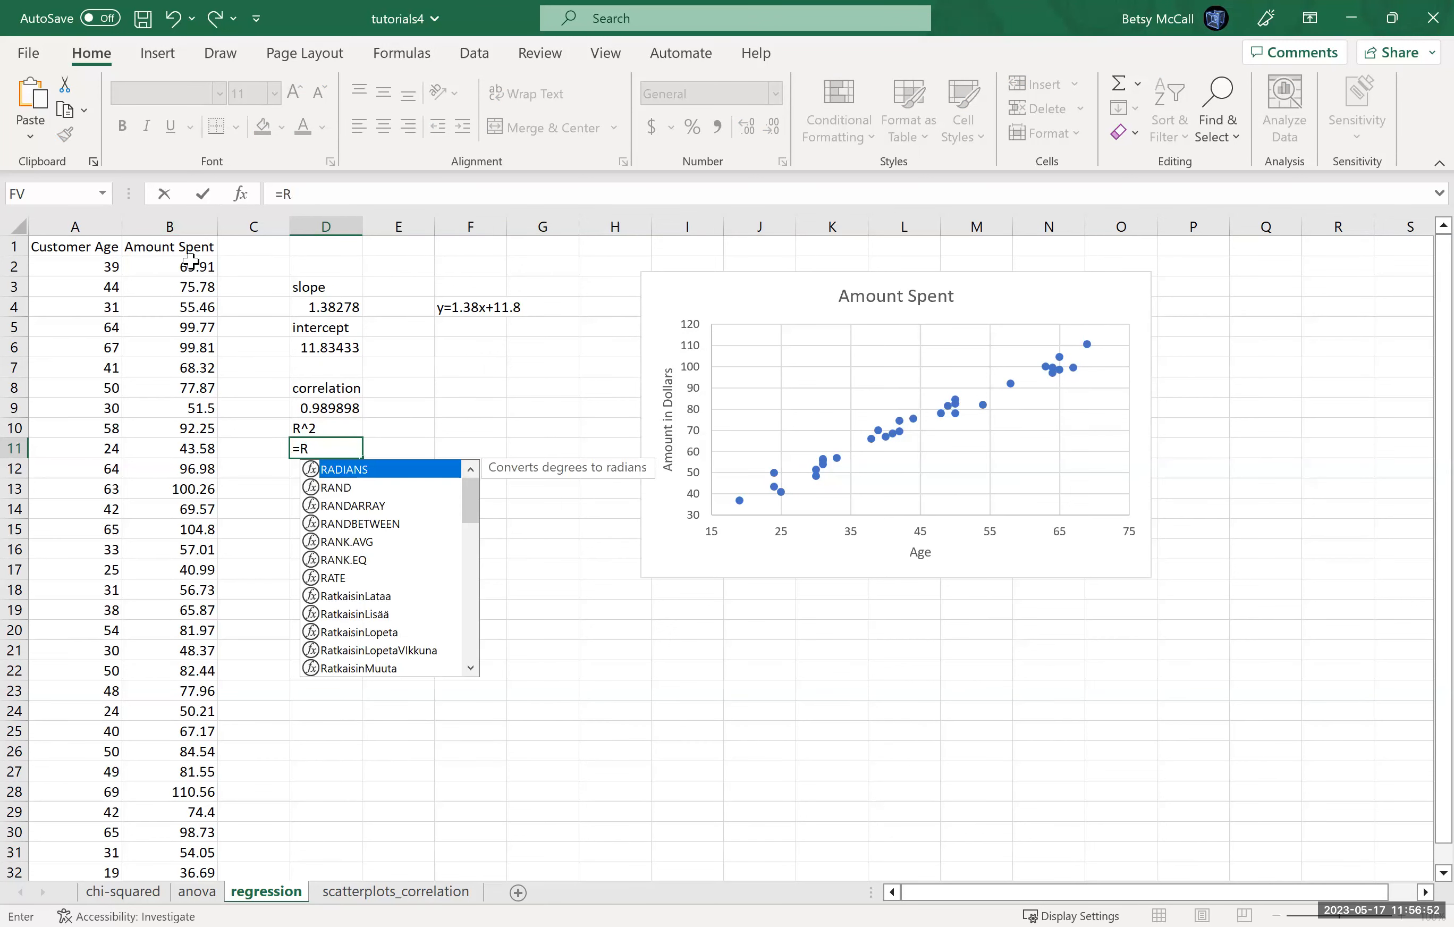
type("S")
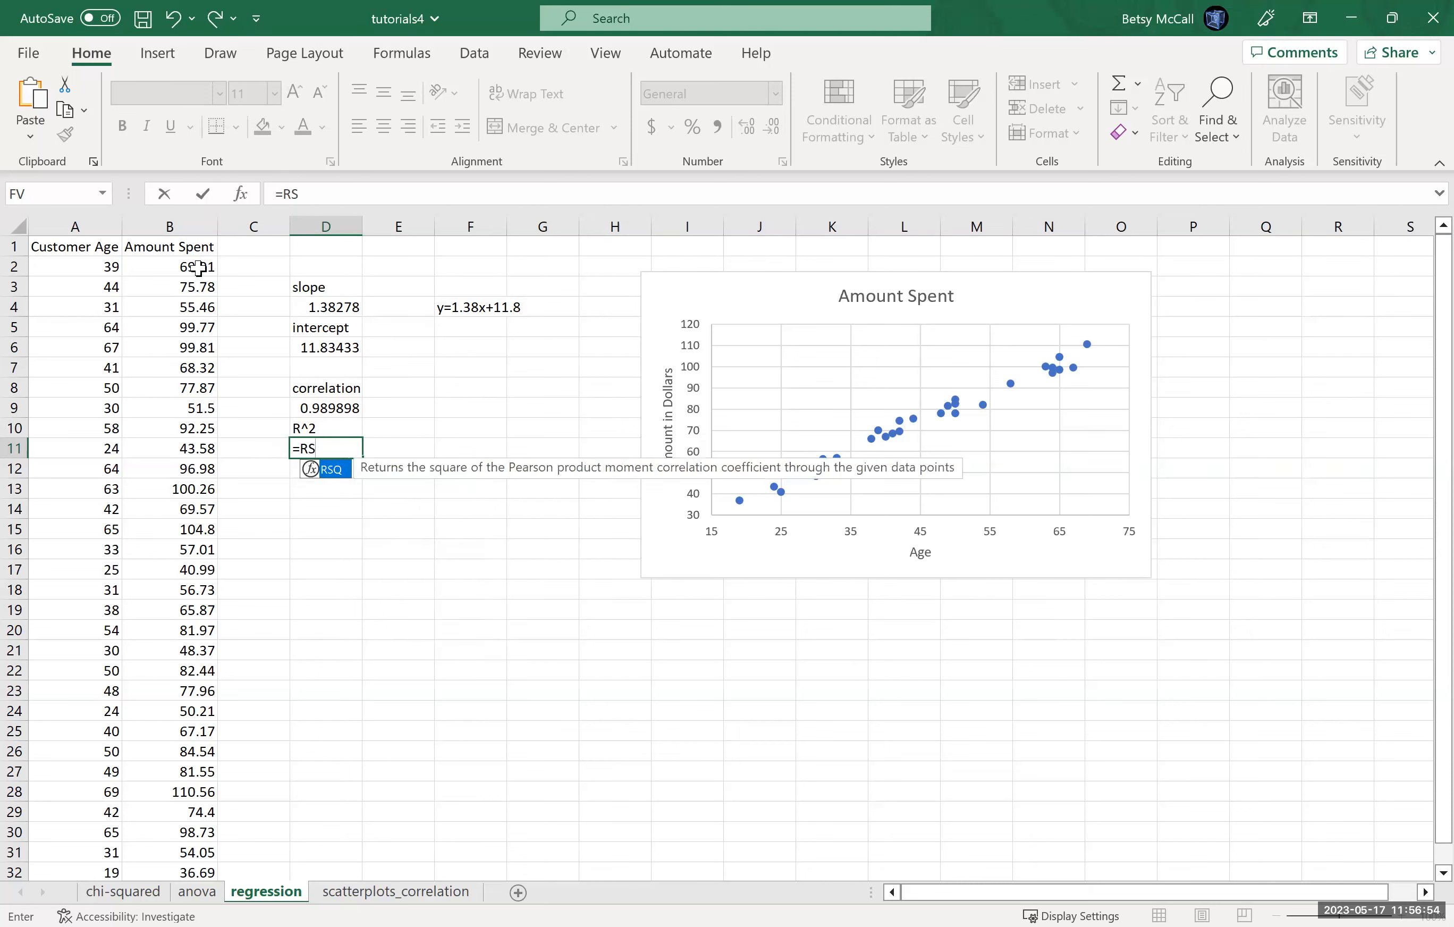
double_click(338, 476)
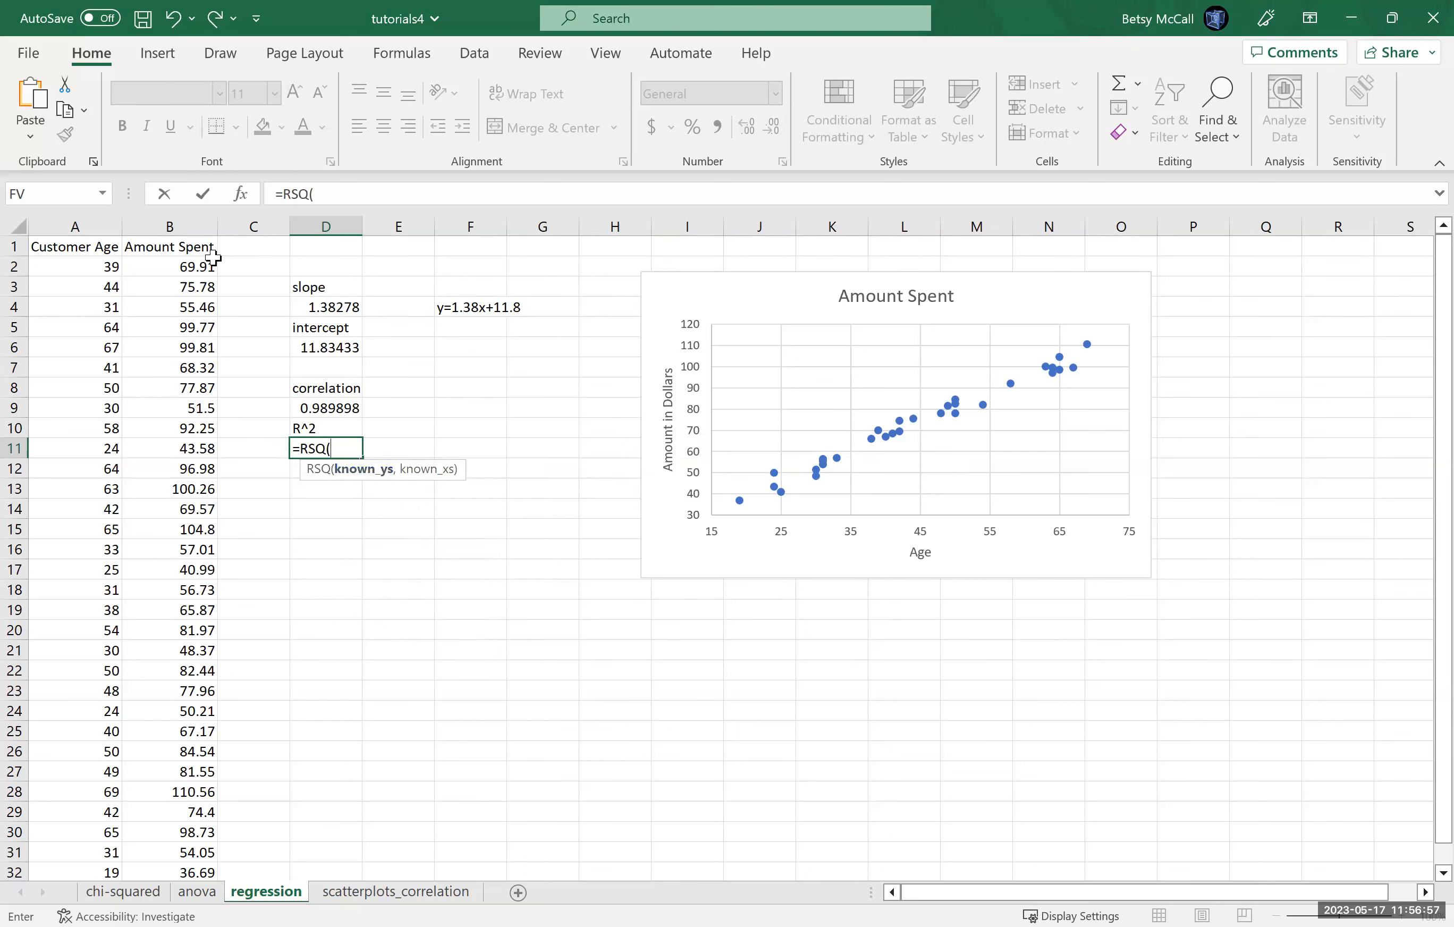
left_click(188, 223)
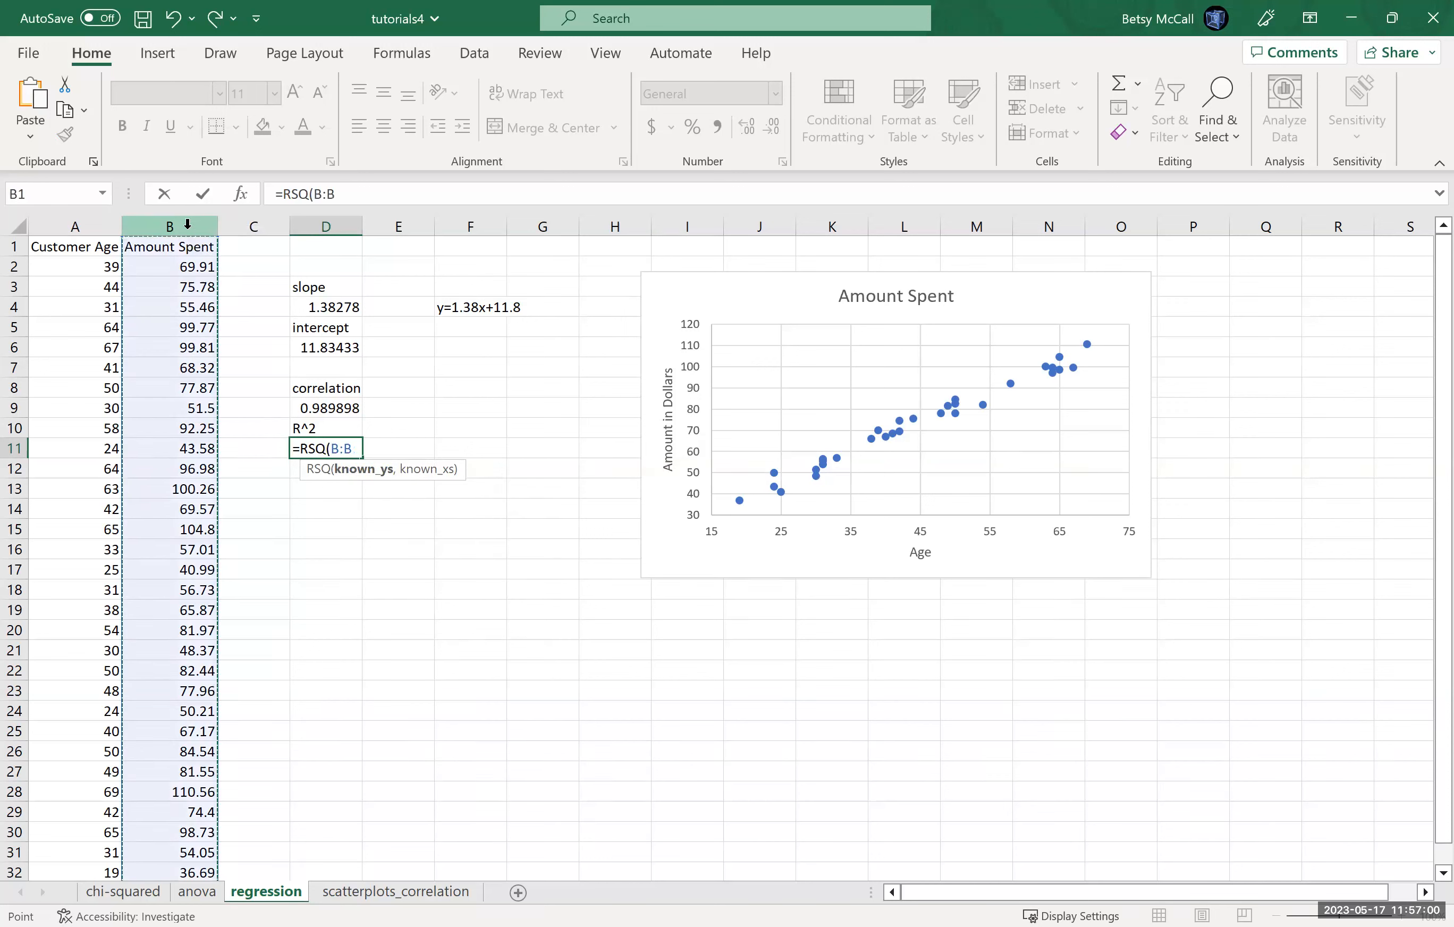
type(",")
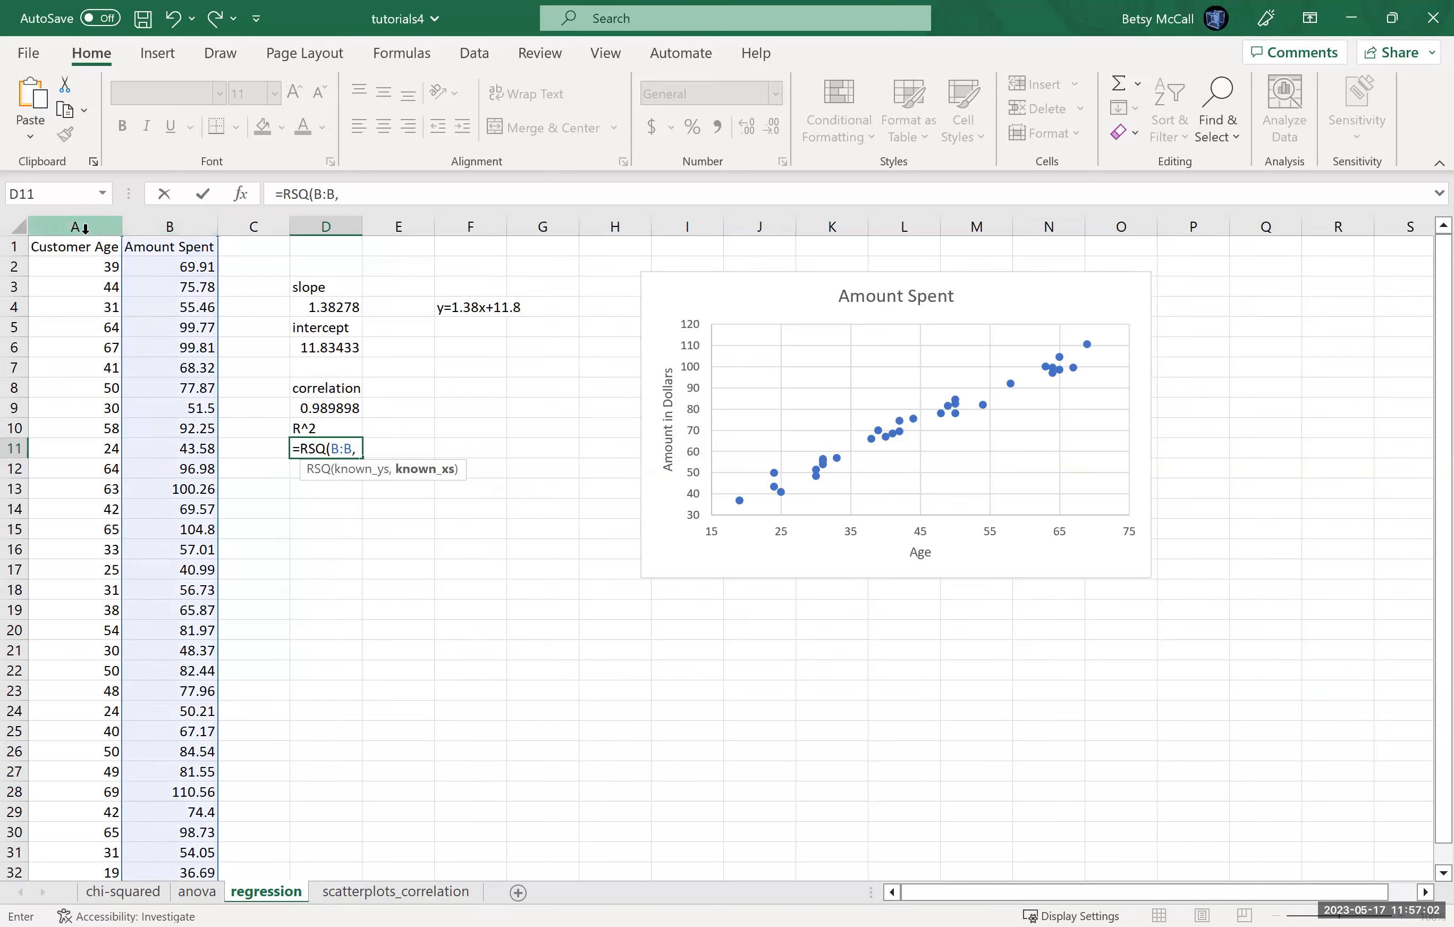
left_click(85, 228)
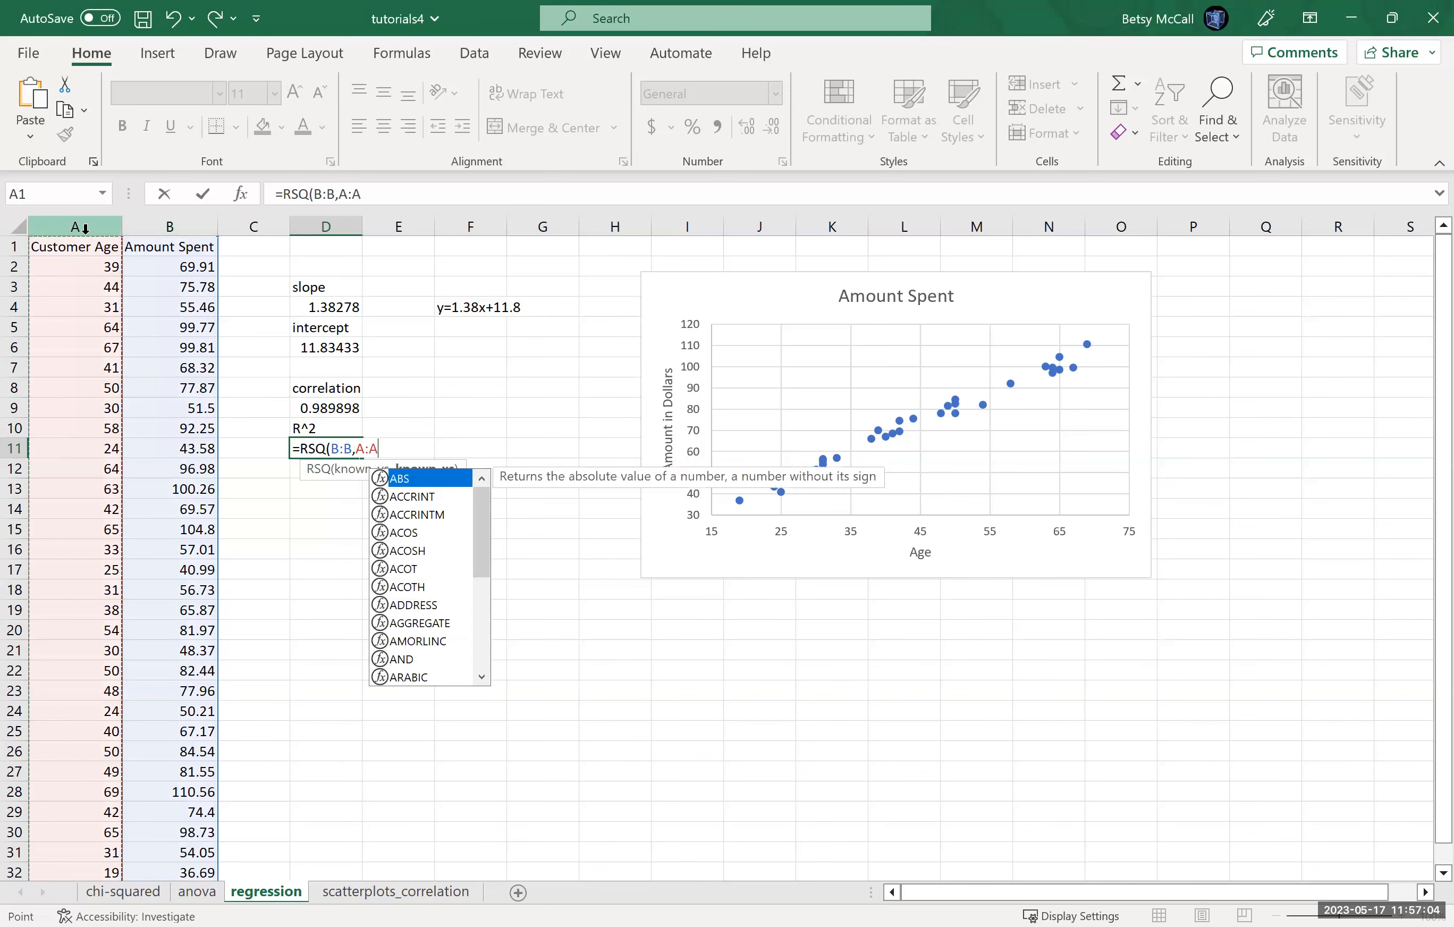
key("Return")
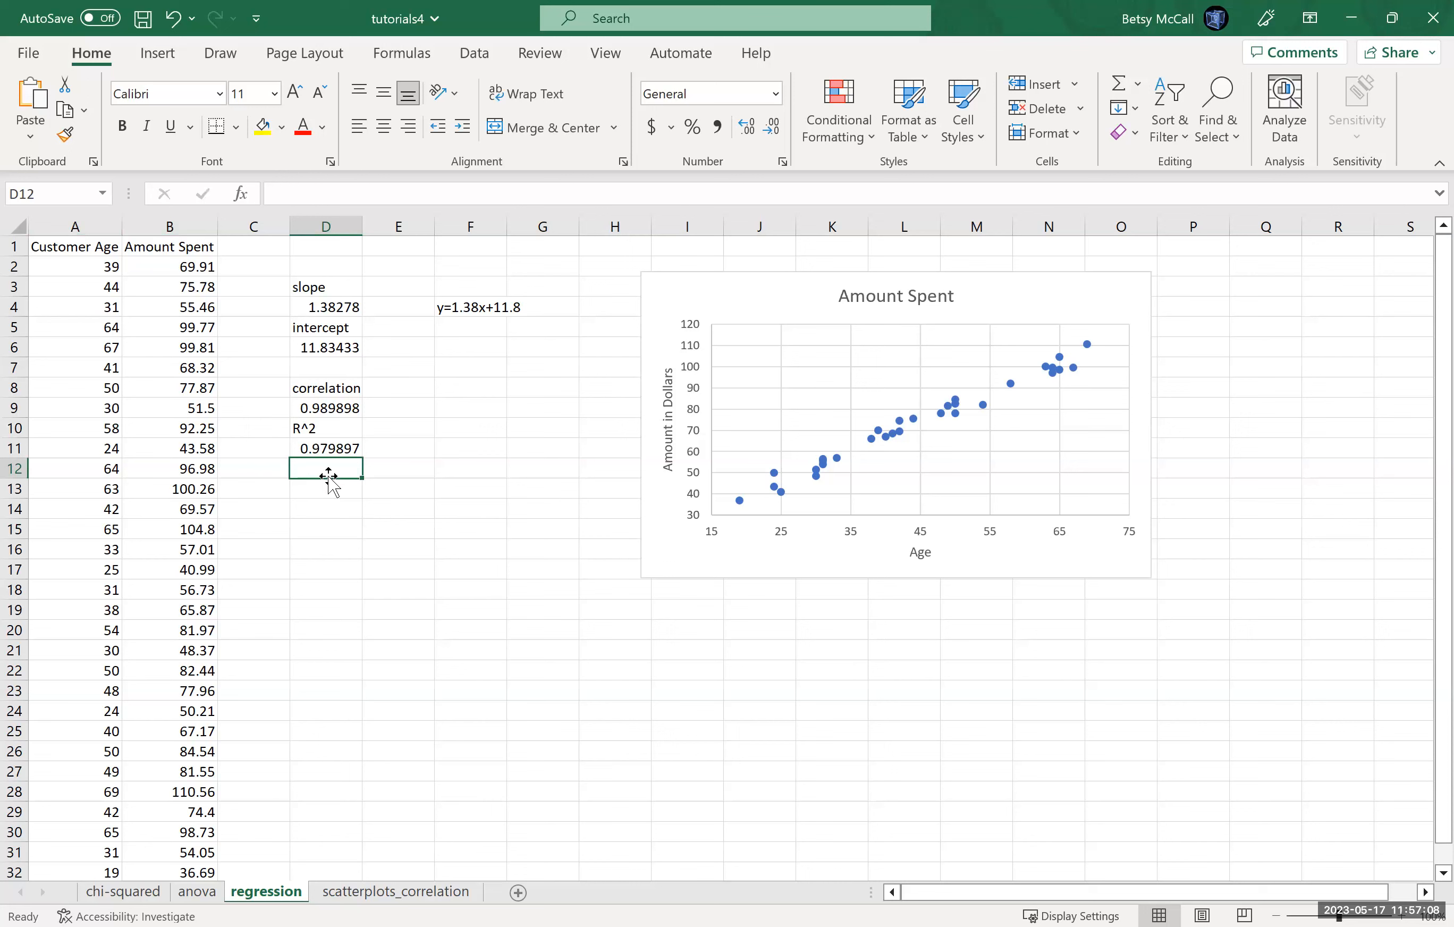
Step: Cross-check the R-squared value in cell D12 by squaring the correlation in D9
type("=")
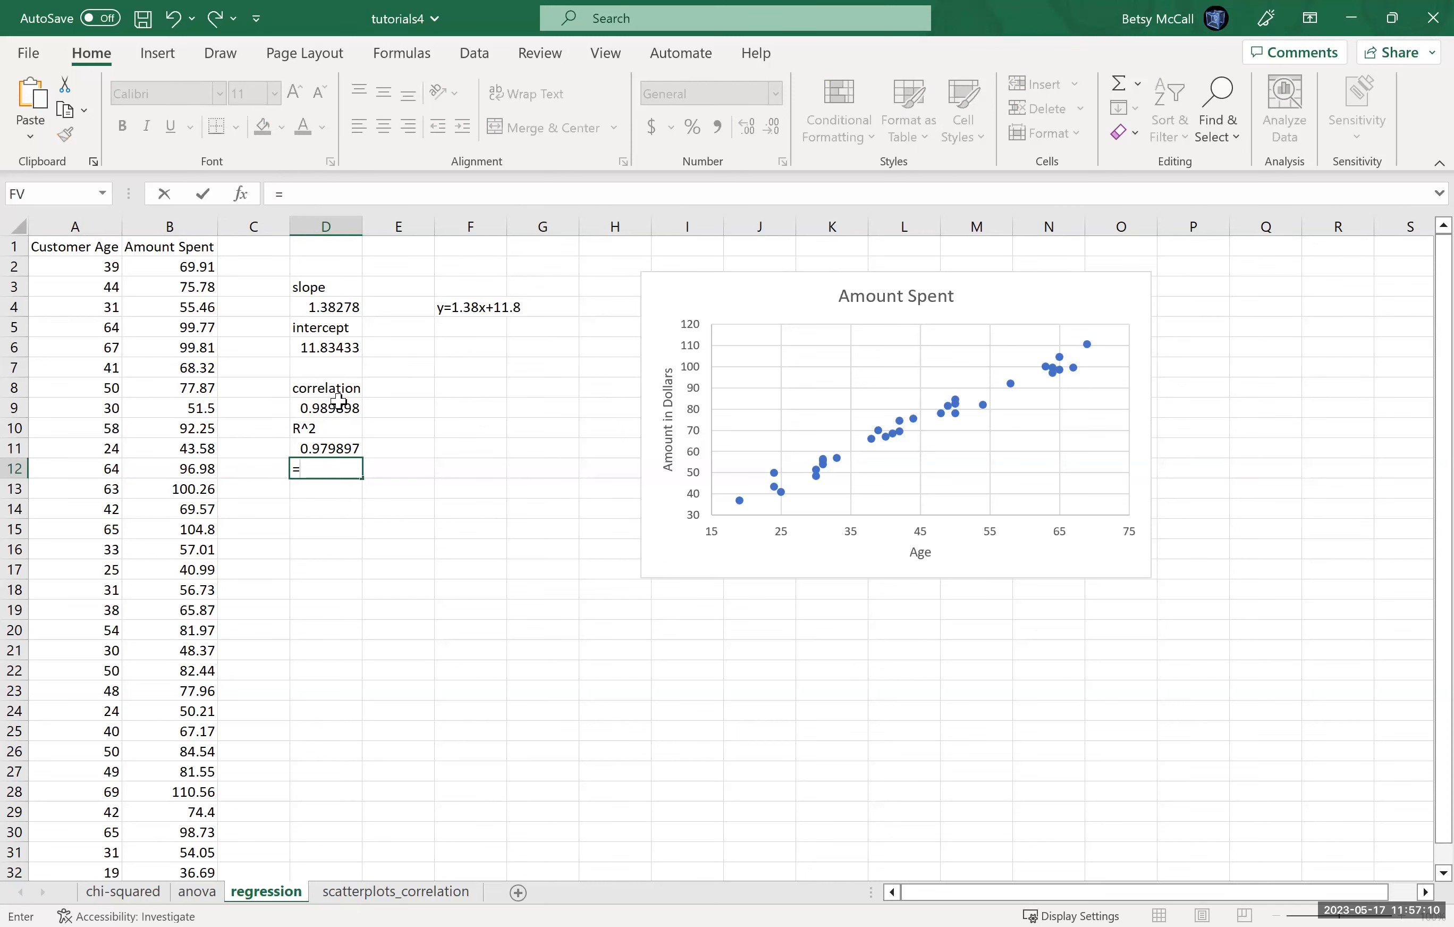
left_click(339, 407)
type("^")
key("Return")
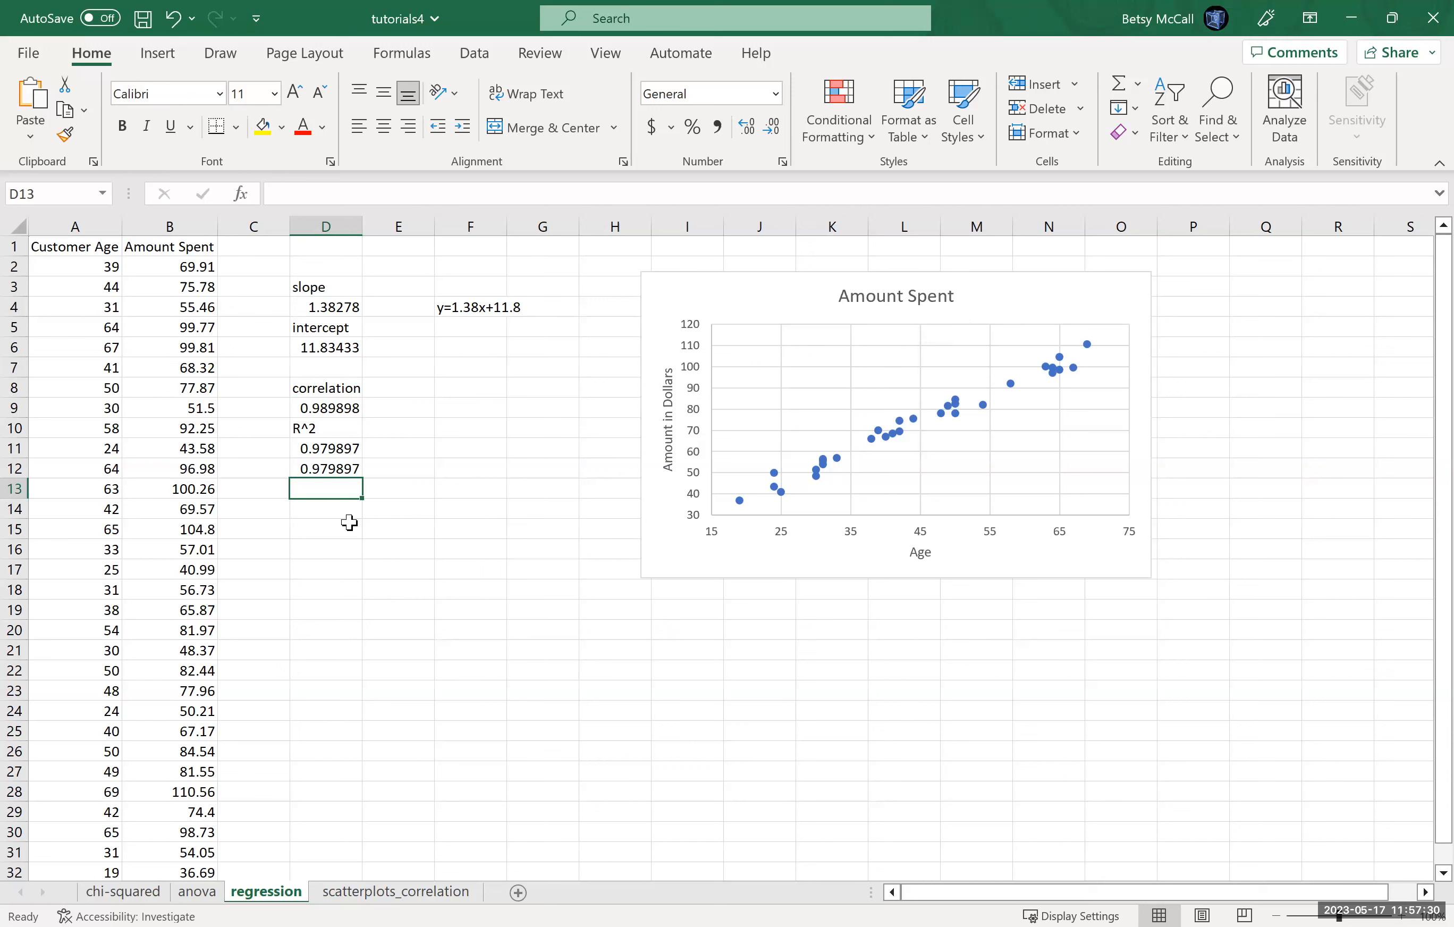
Step: Add a trendline to the Amount Spent scatter chart
left_click(997, 292)
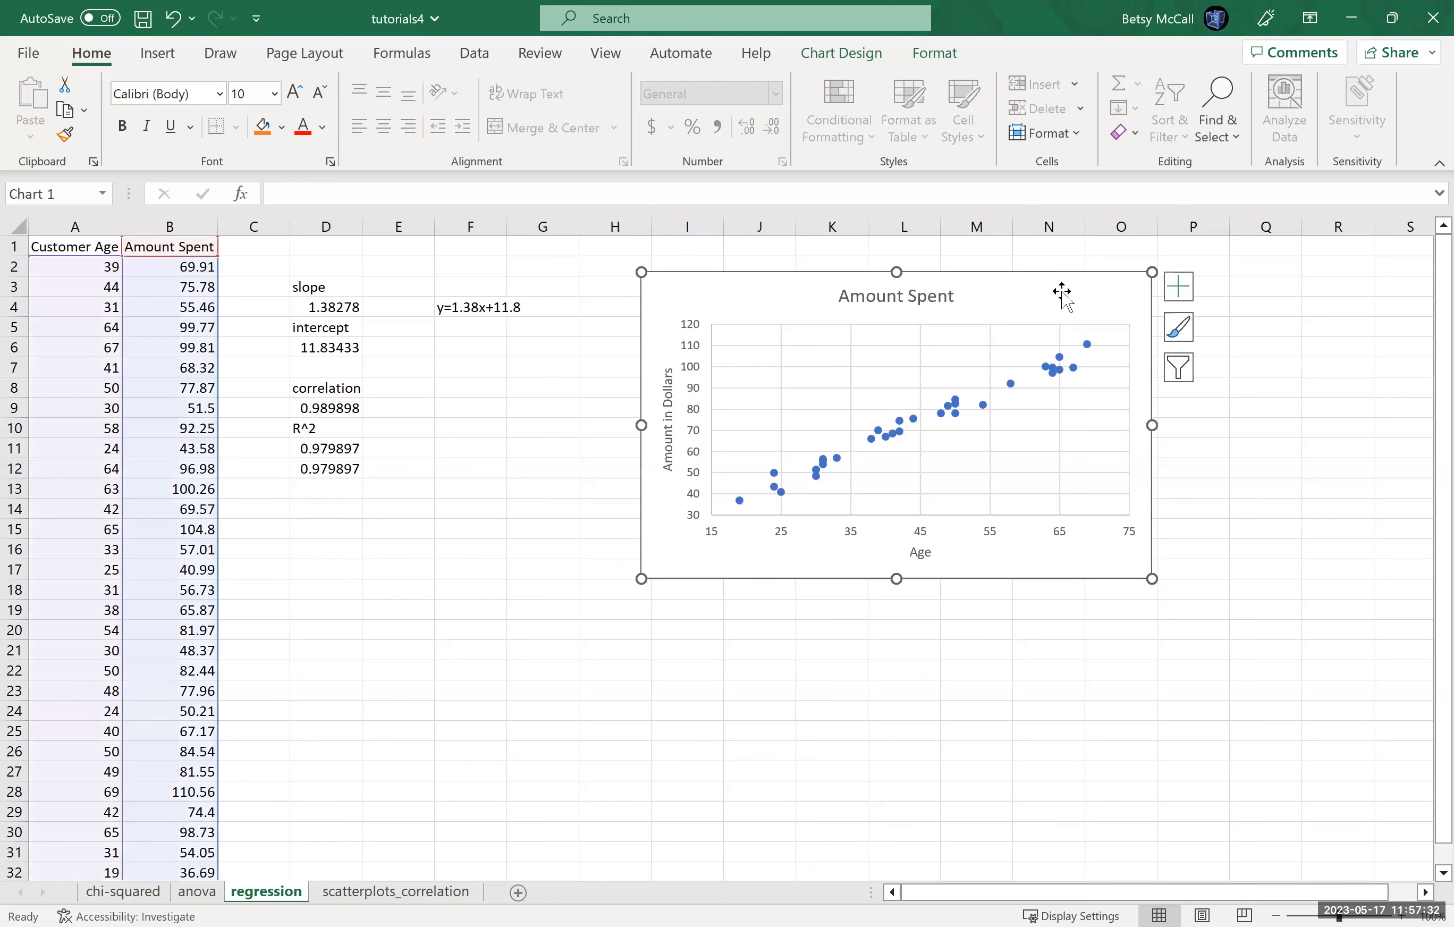
left_click(1179, 288)
left_click(1291, 476)
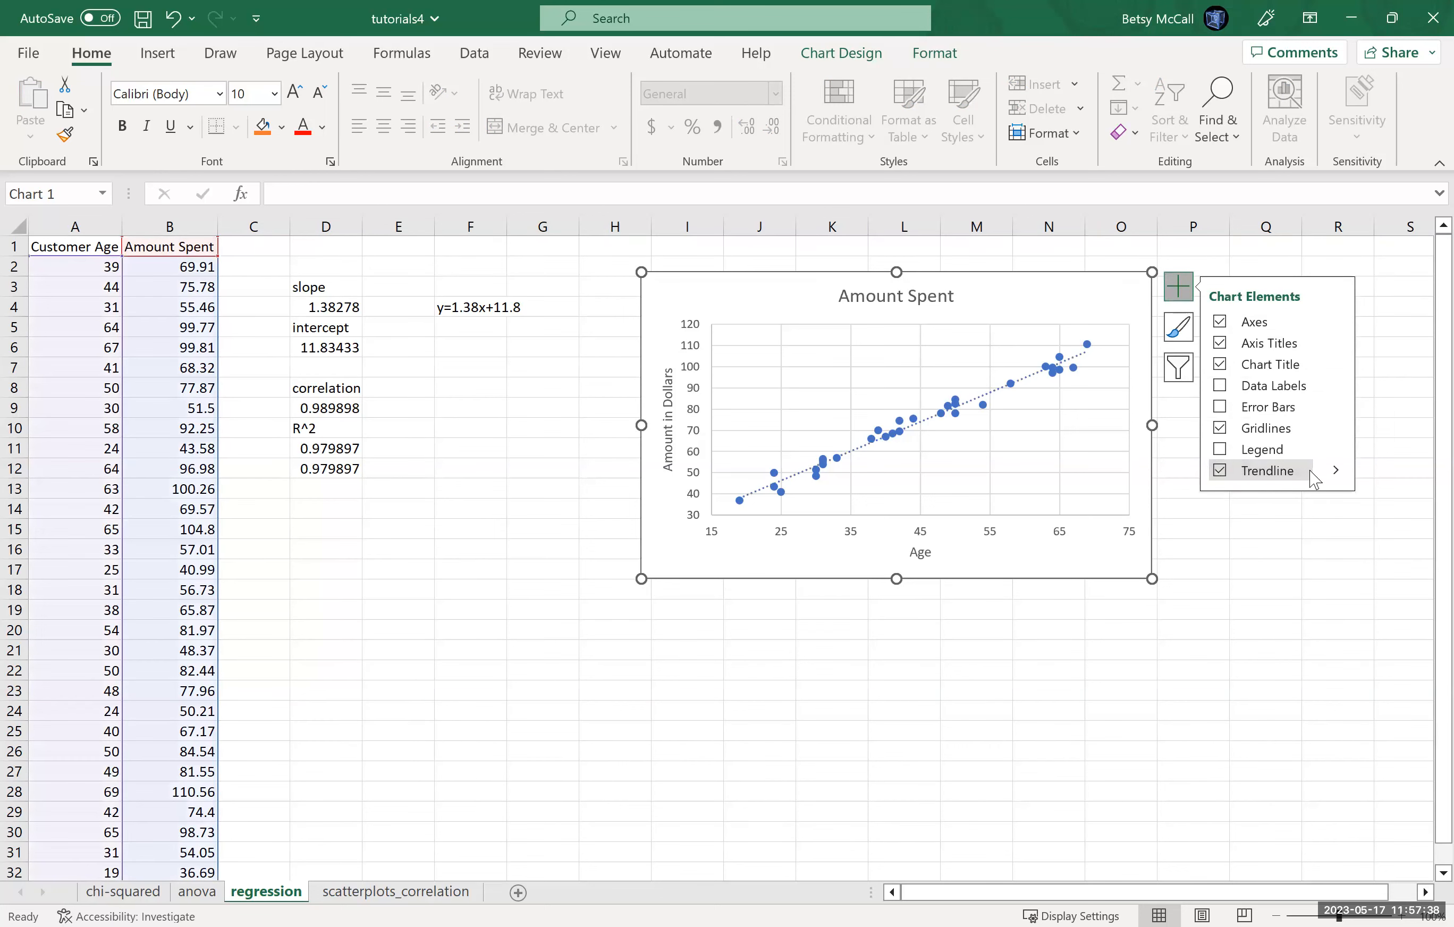
Step: Display the trendline's equation and R-squared value on the chart and move their label to the empty upper-left area of the plot
left_click(1339, 473)
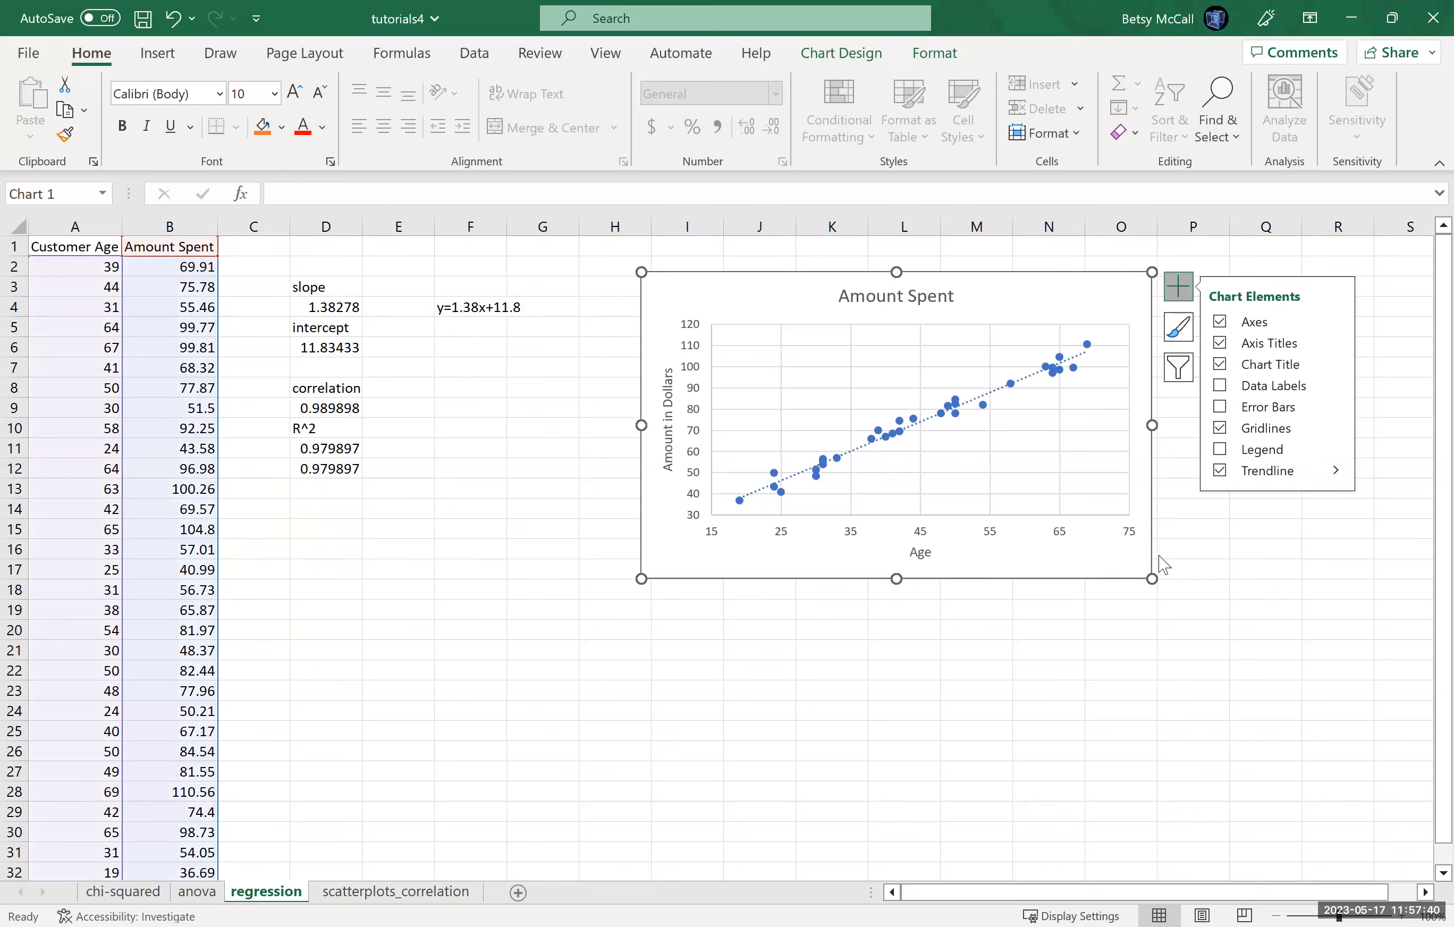
left_click(1098, 587)
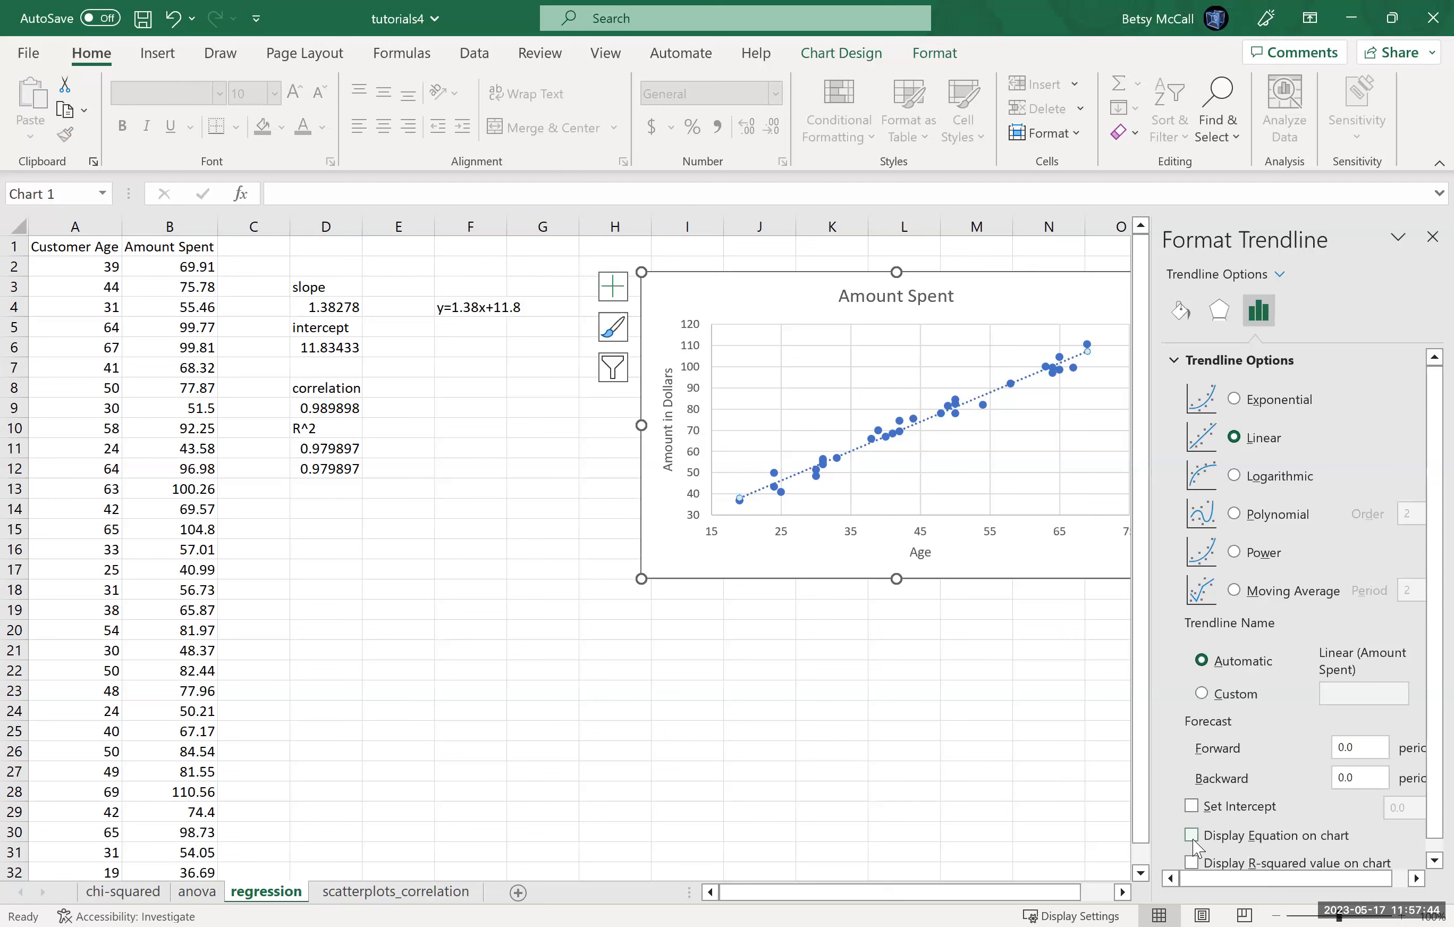
left_click(1191, 835)
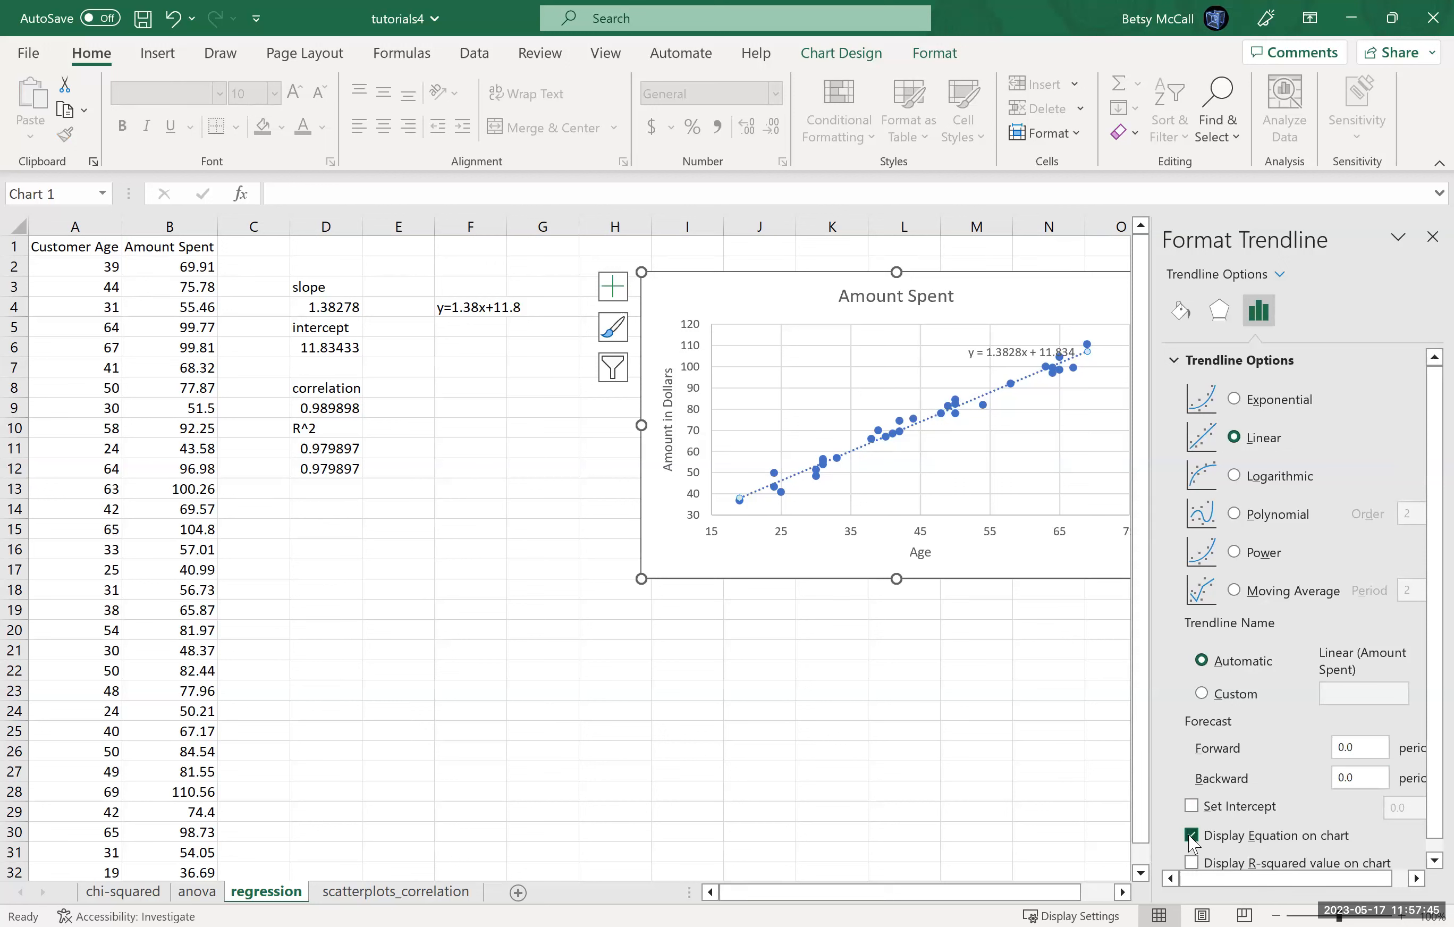
left_click(1193, 864)
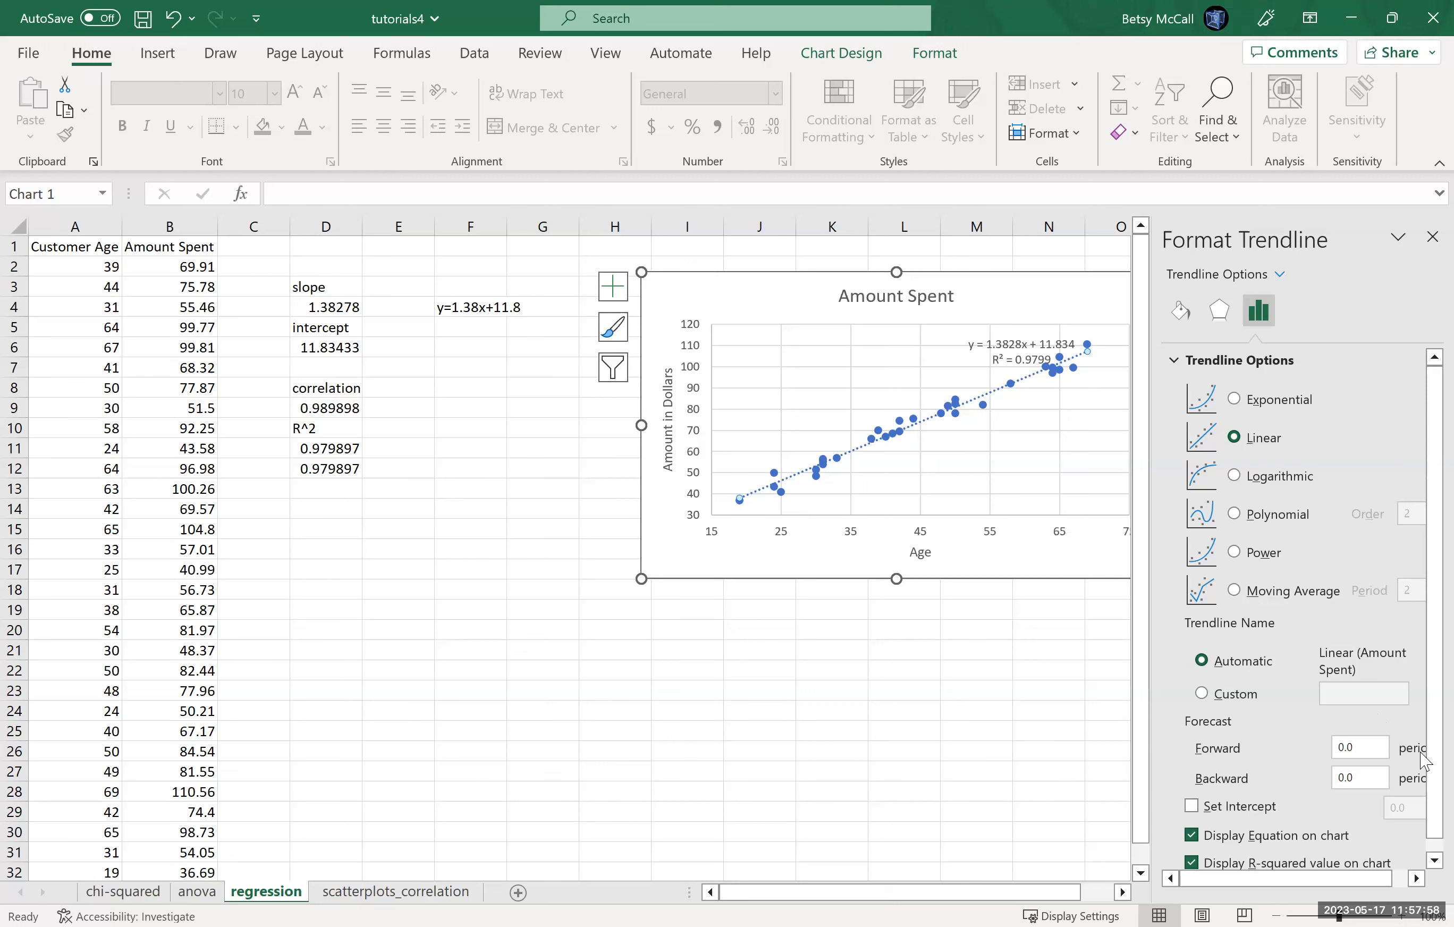
left_click(1428, 861)
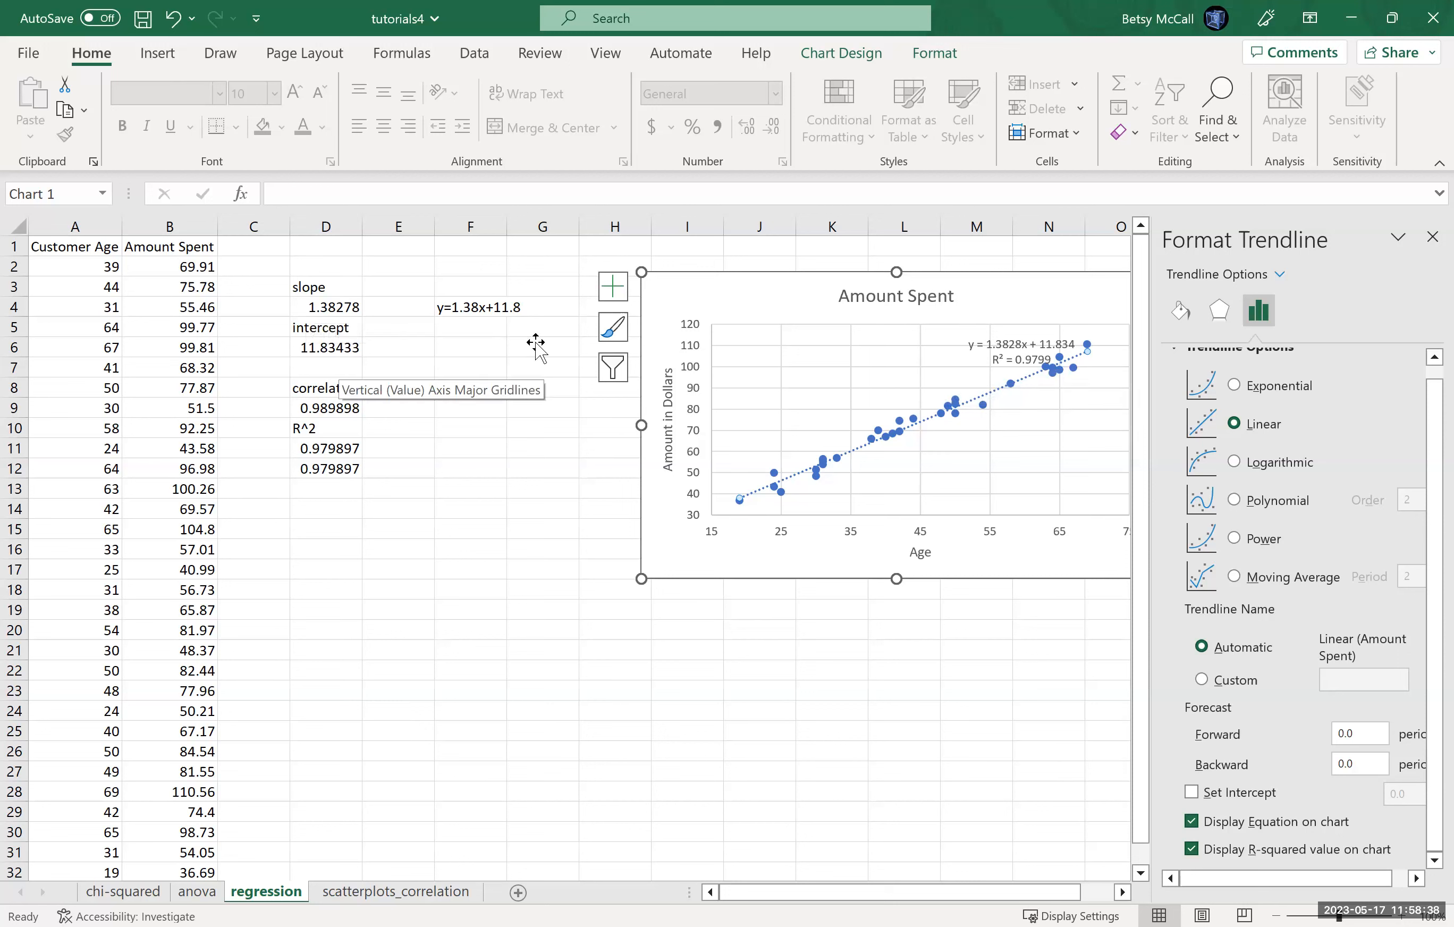
left_click(1432, 237)
left_click(1014, 337)
left_click_drag(1017, 333, 800, 353)
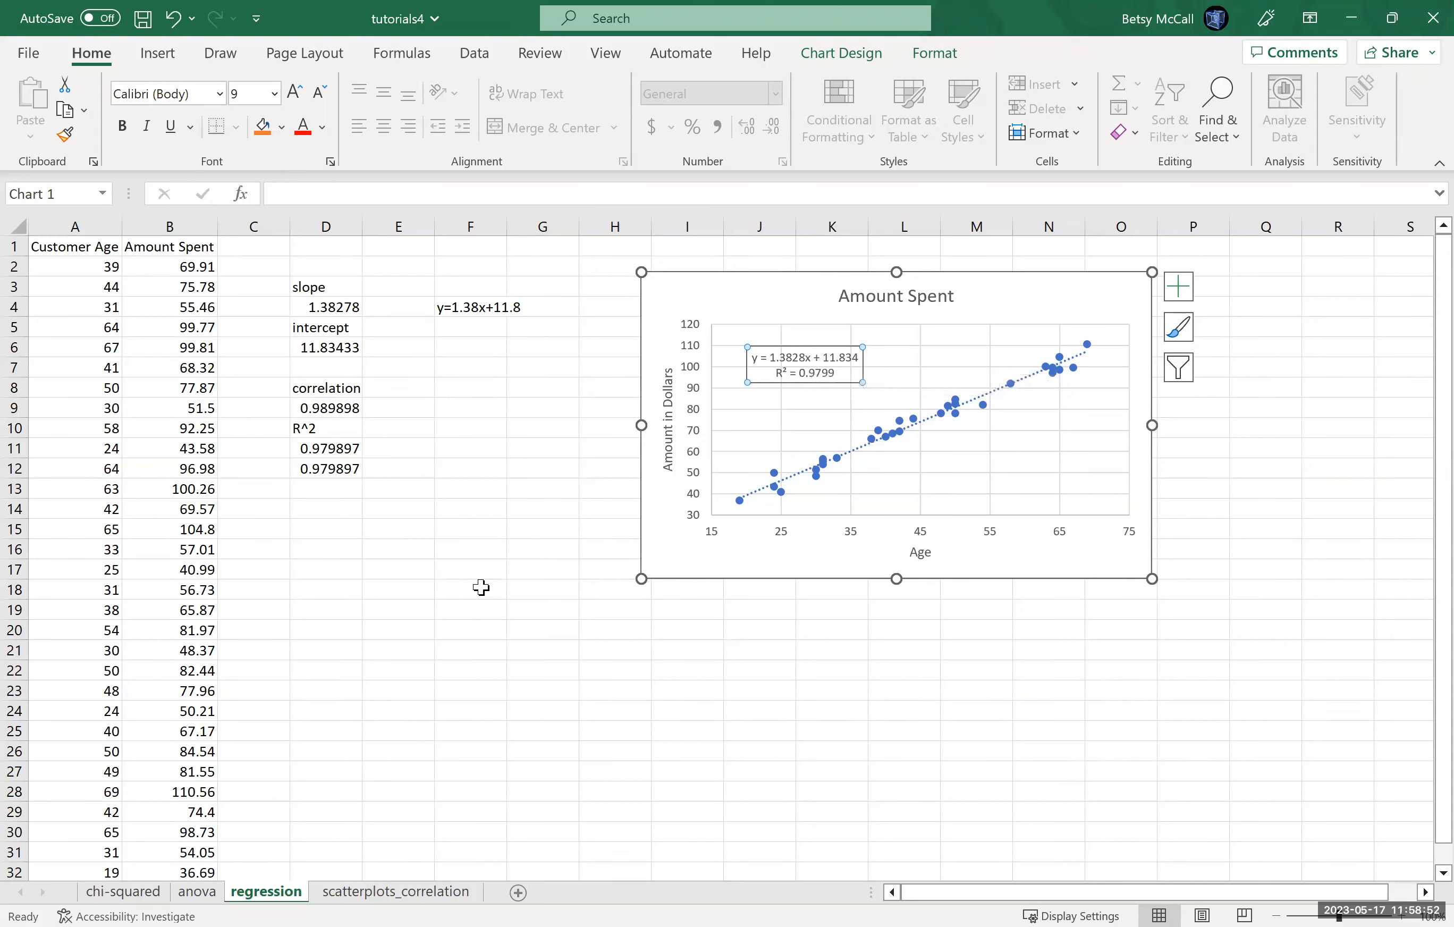
Step: Cross-check the correlation in cell E9 by taking the square root of R-squared with =SQRT(D11)
left_click(405, 406)
type("=")
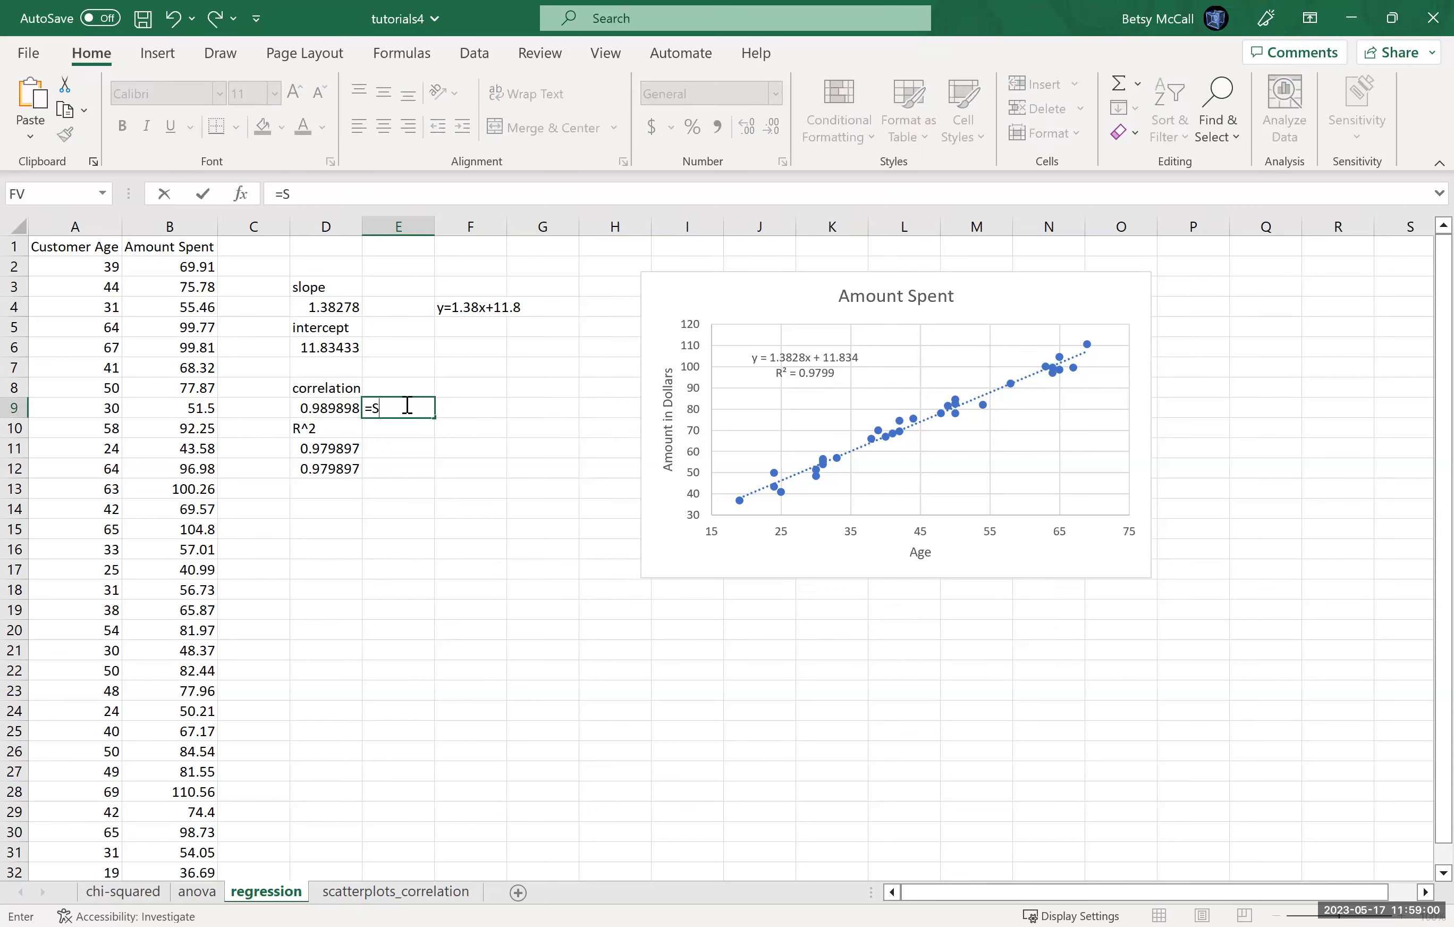
type("SQRT(")
left_click(337, 451)
type(")")
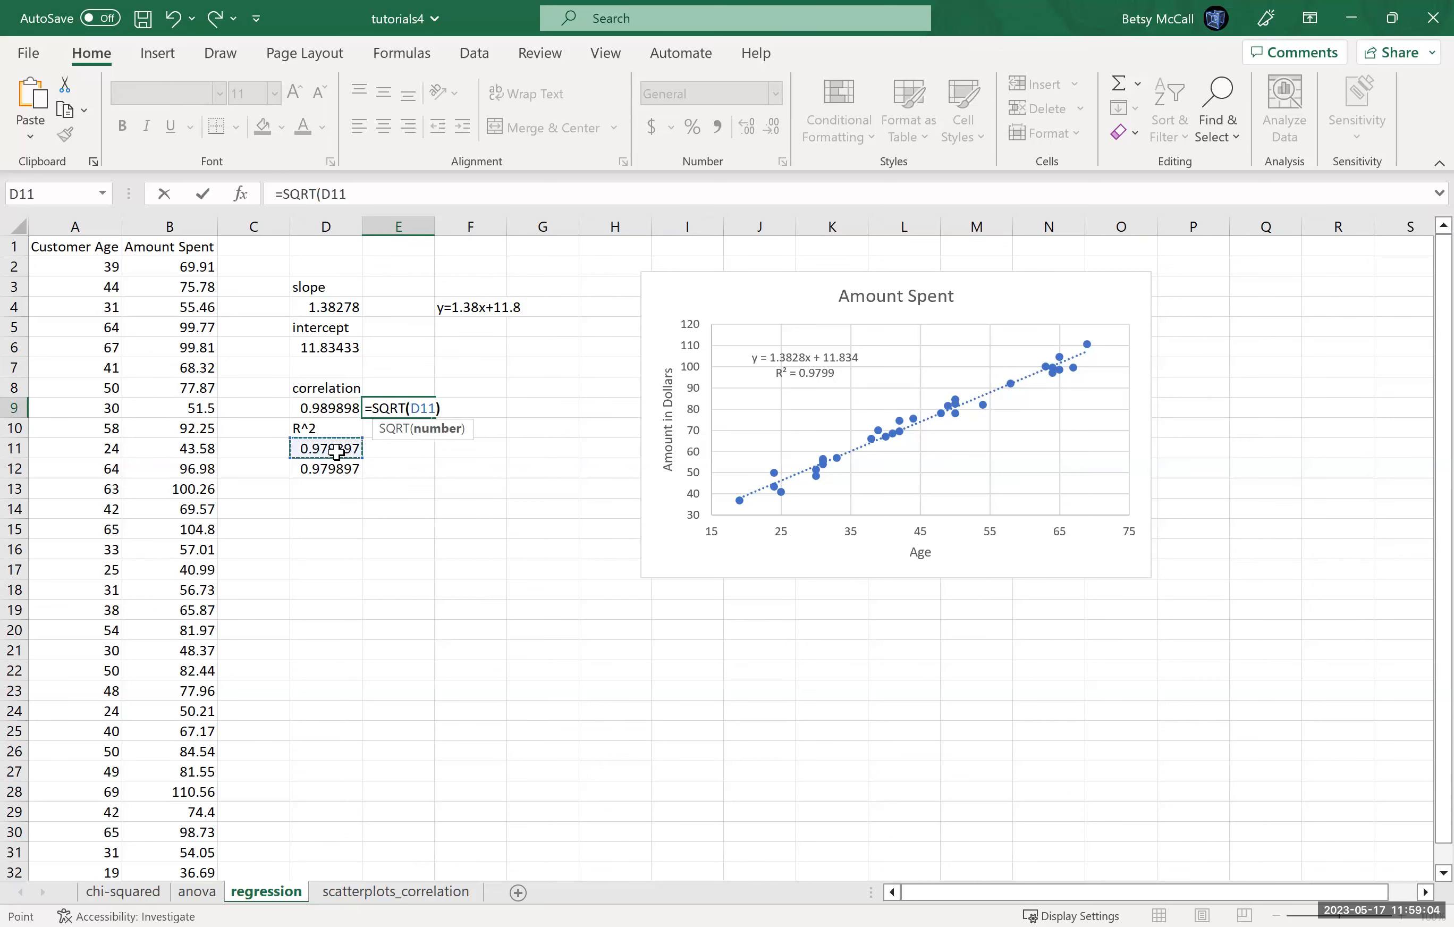
key("Return")
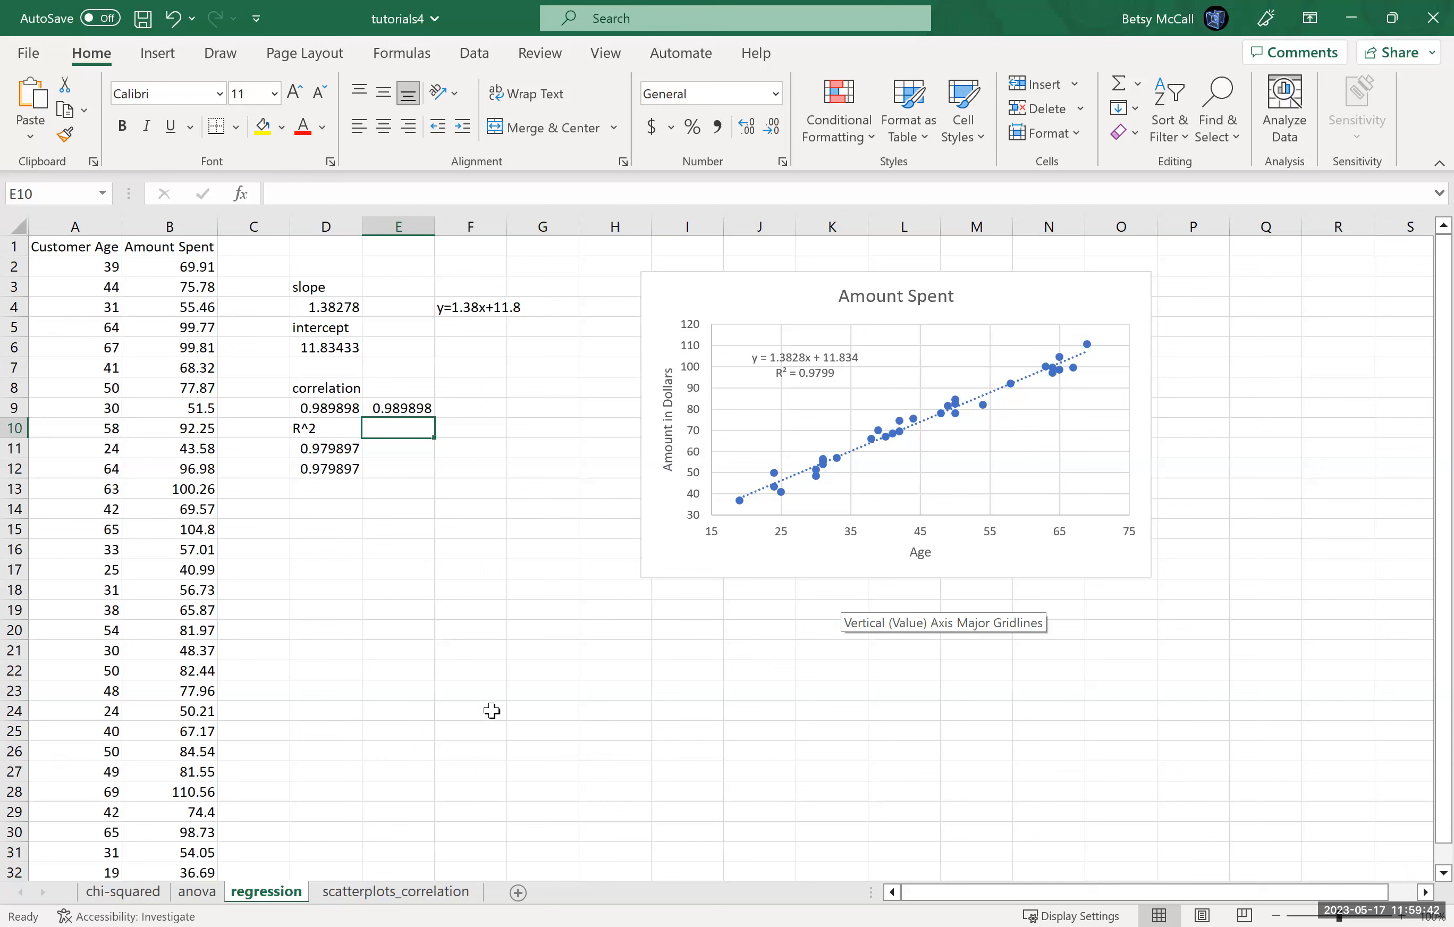
Step: Open the Regression tool from the Data Analysis tools
left_click(1424, 892)
left_click(1425, 893)
left_click(1424, 892)
left_click(472, 54)
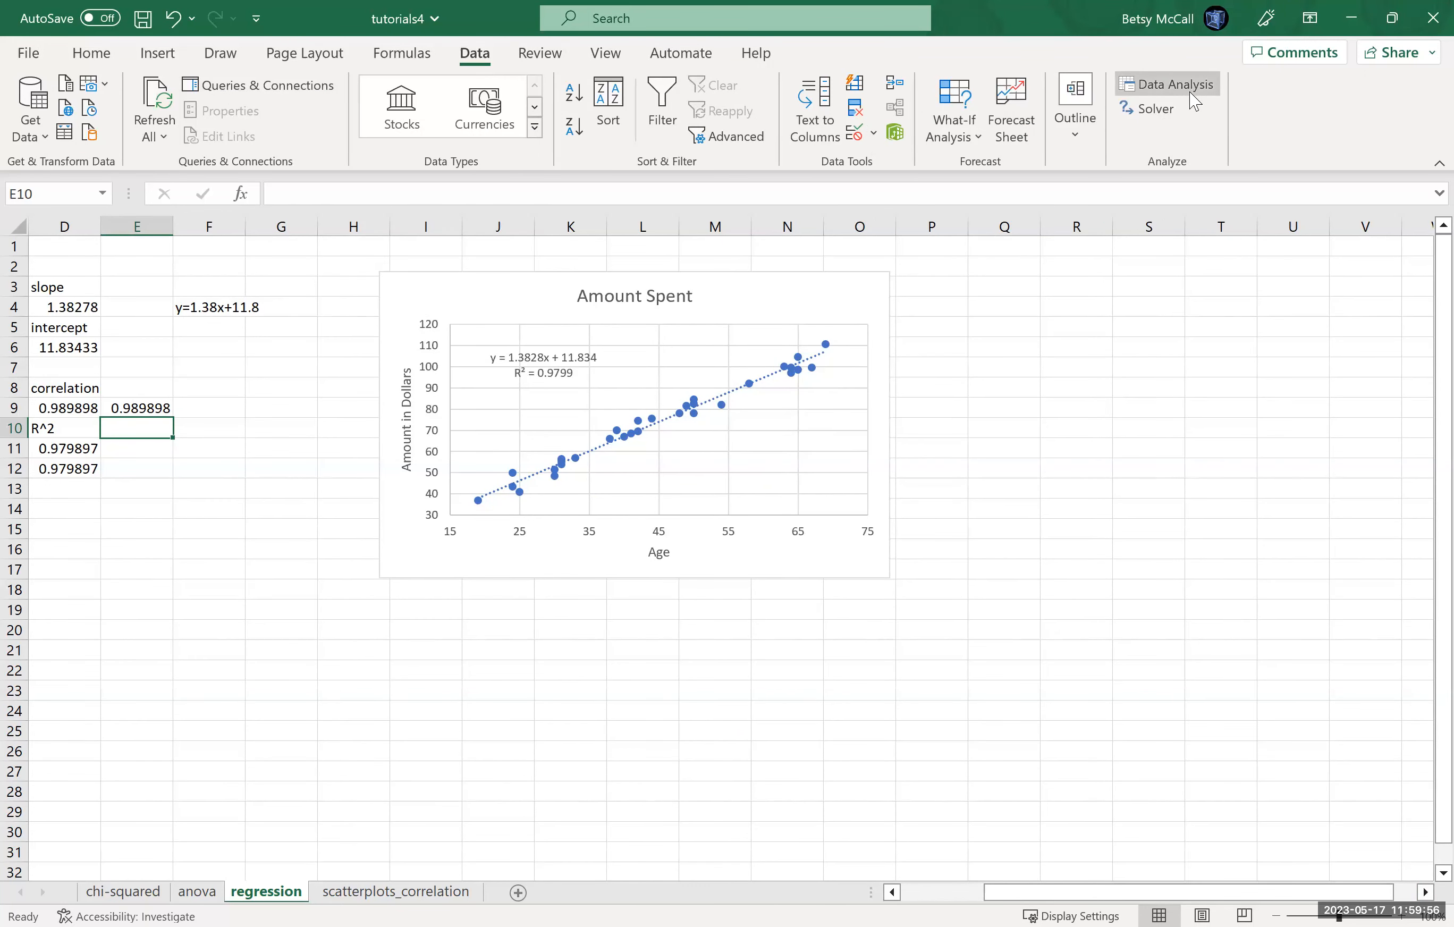
left_click(1167, 84)
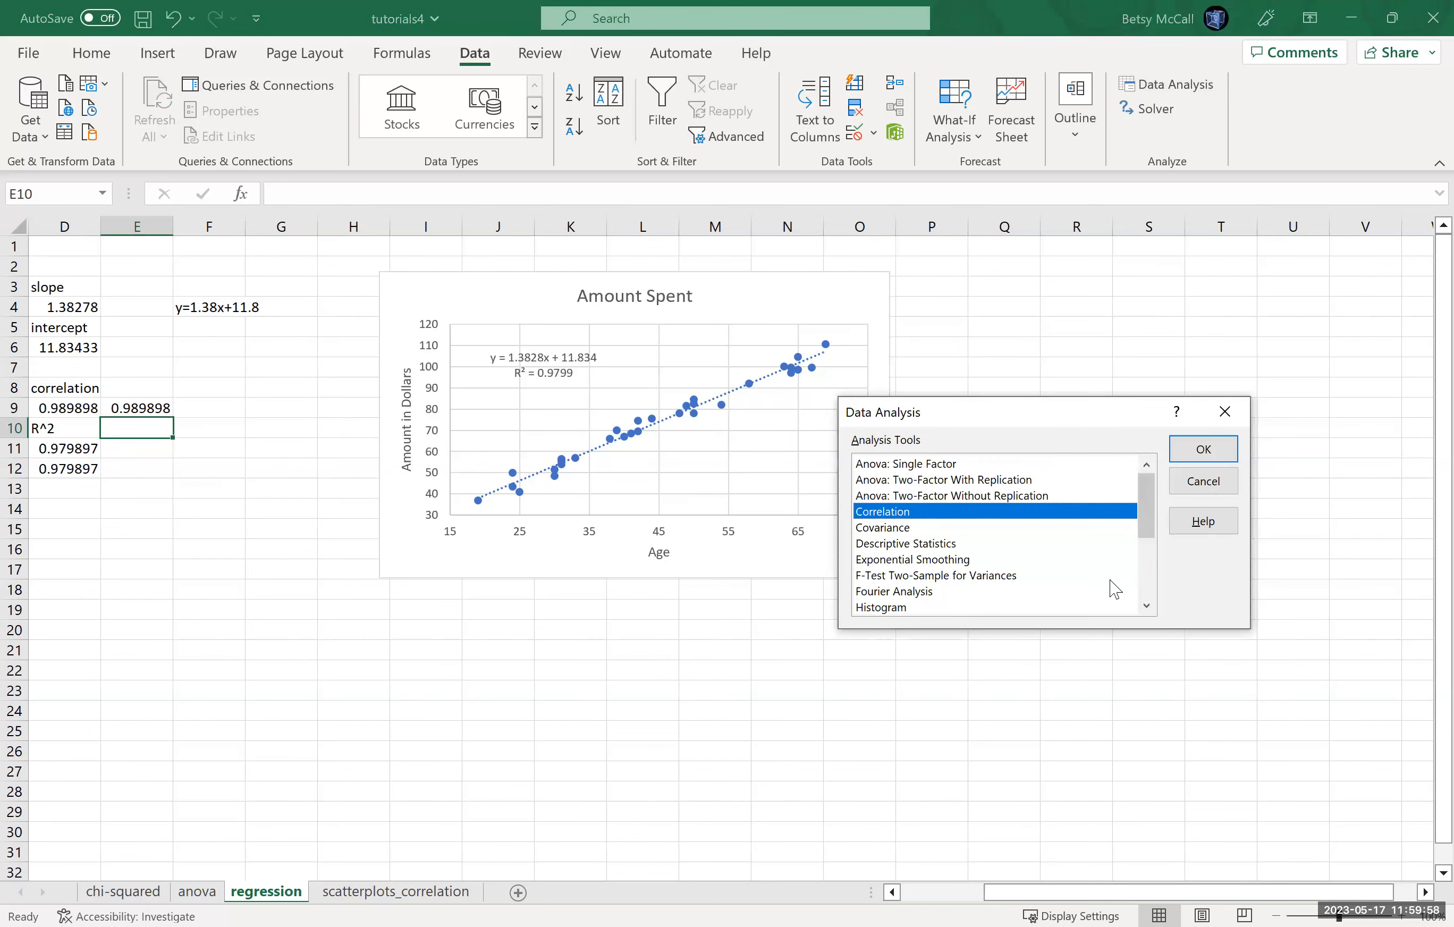
left_click_drag(1148, 520, 1152, 572)
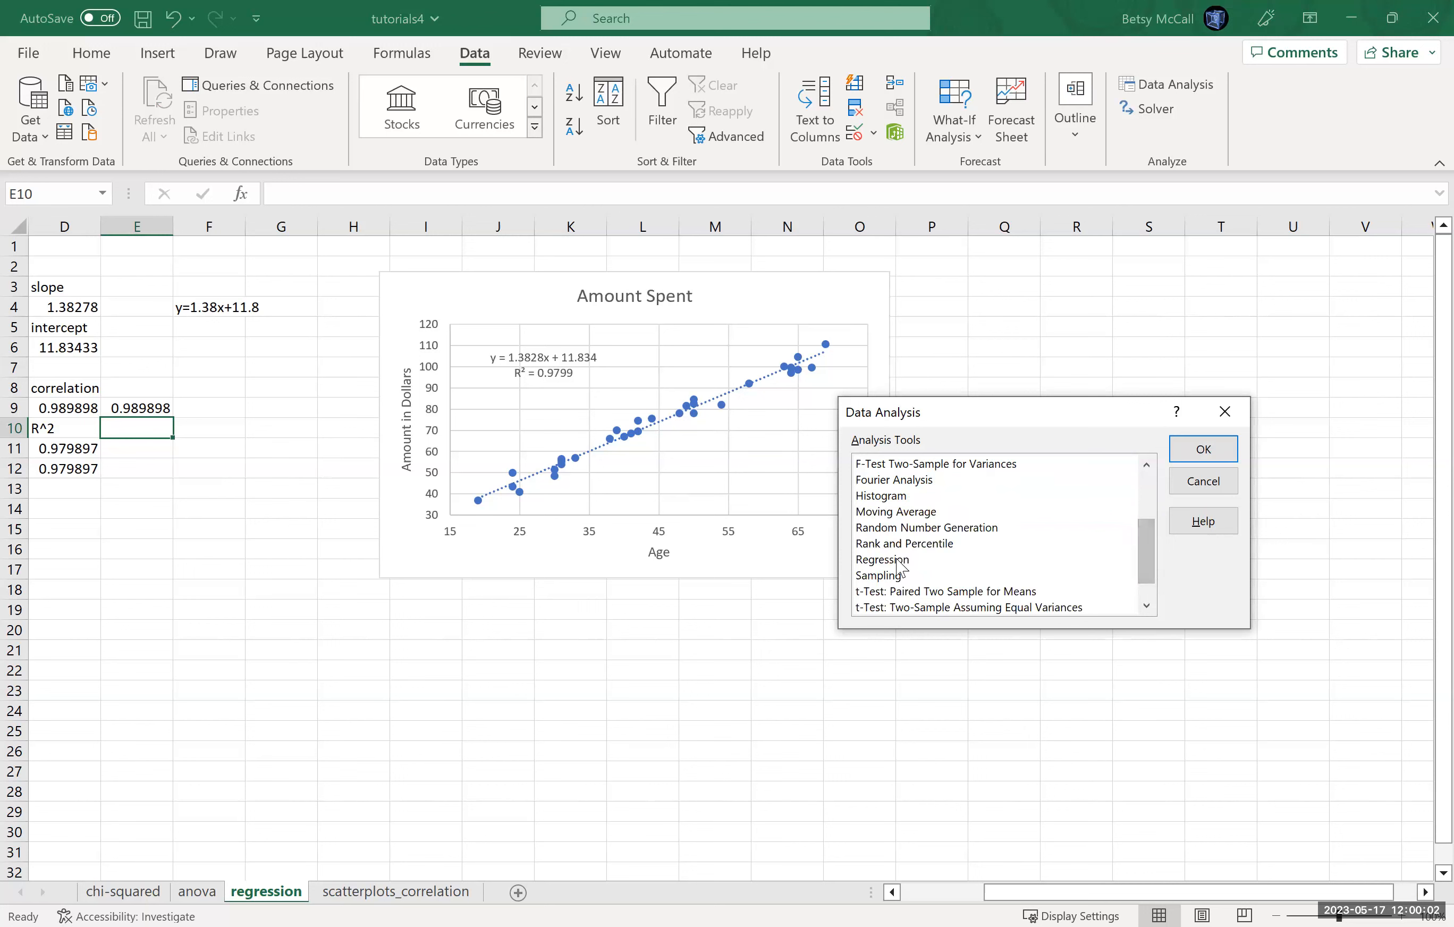
left_click(944, 559)
left_click(1200, 453)
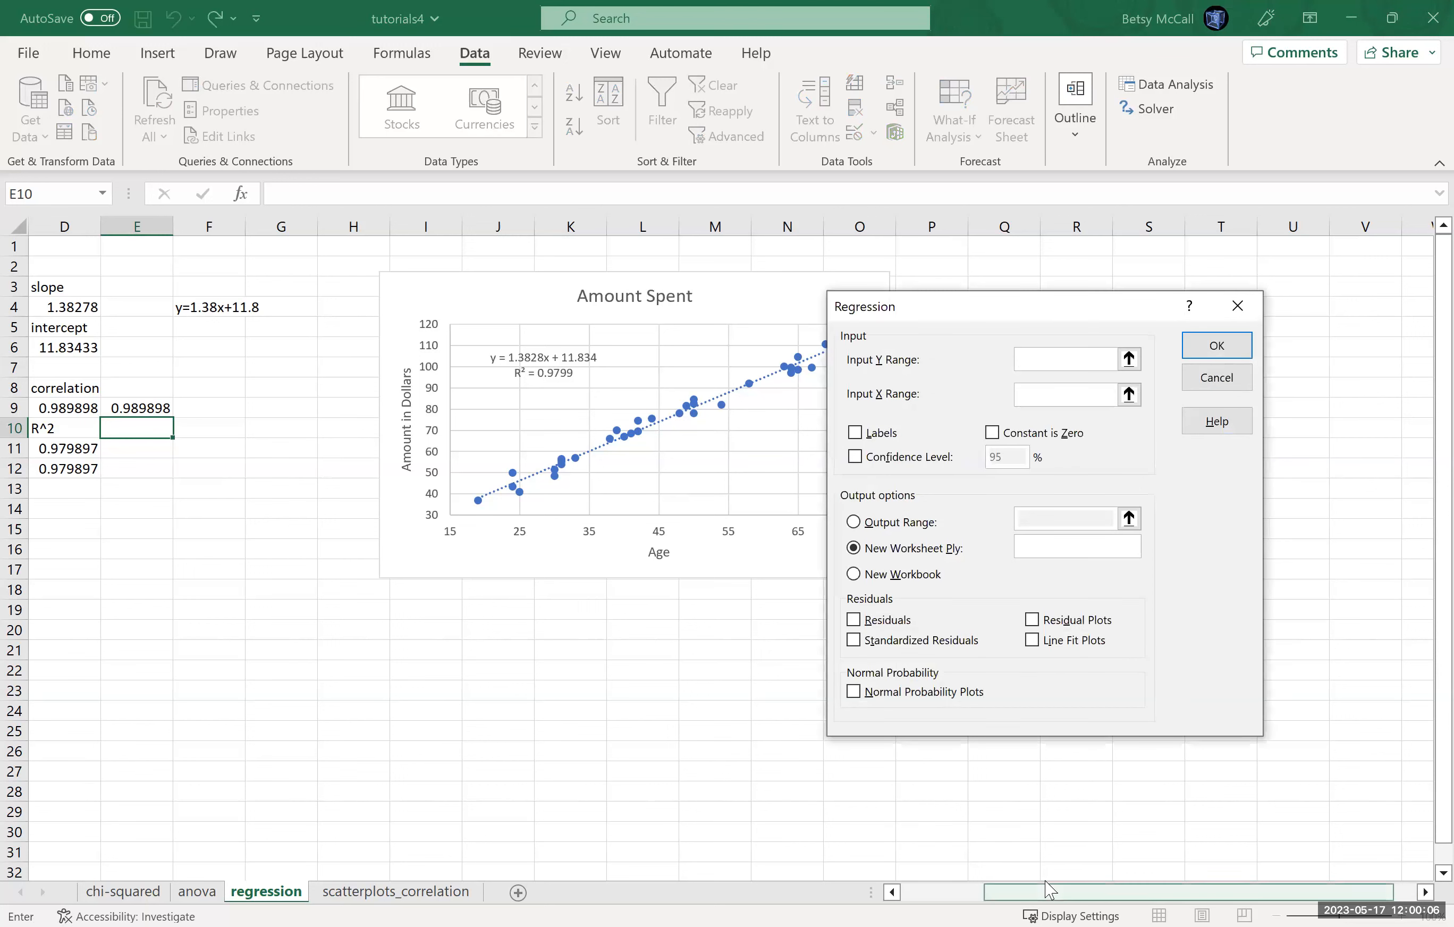
Step: Set the regression's Input Y Range to the entire Amount Spent column, $B:$B
left_click(1130, 362)
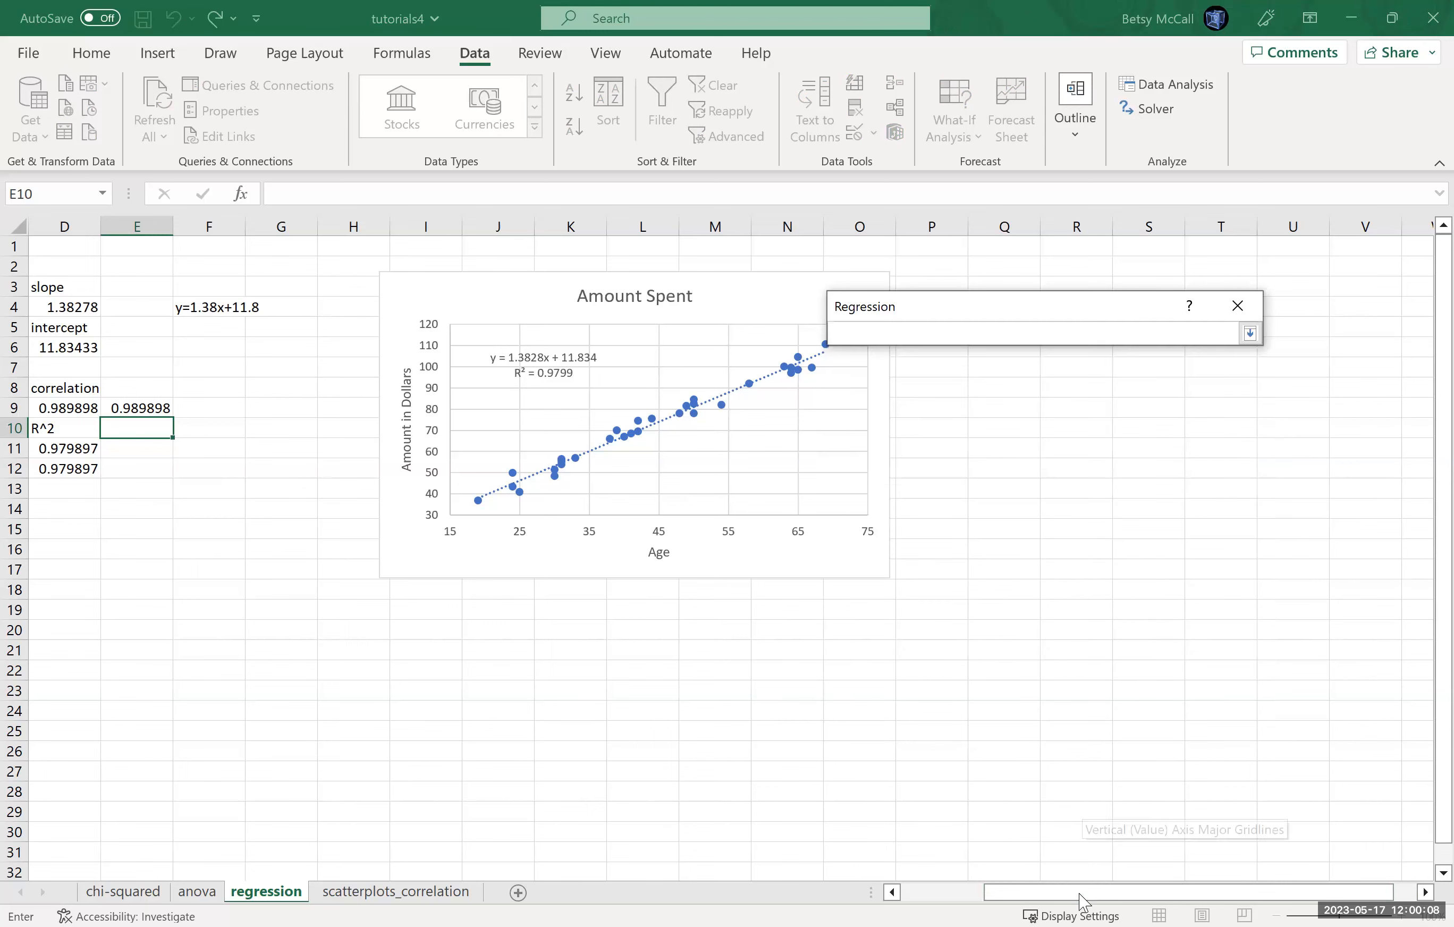
scroll(189, 245, "left", 3)
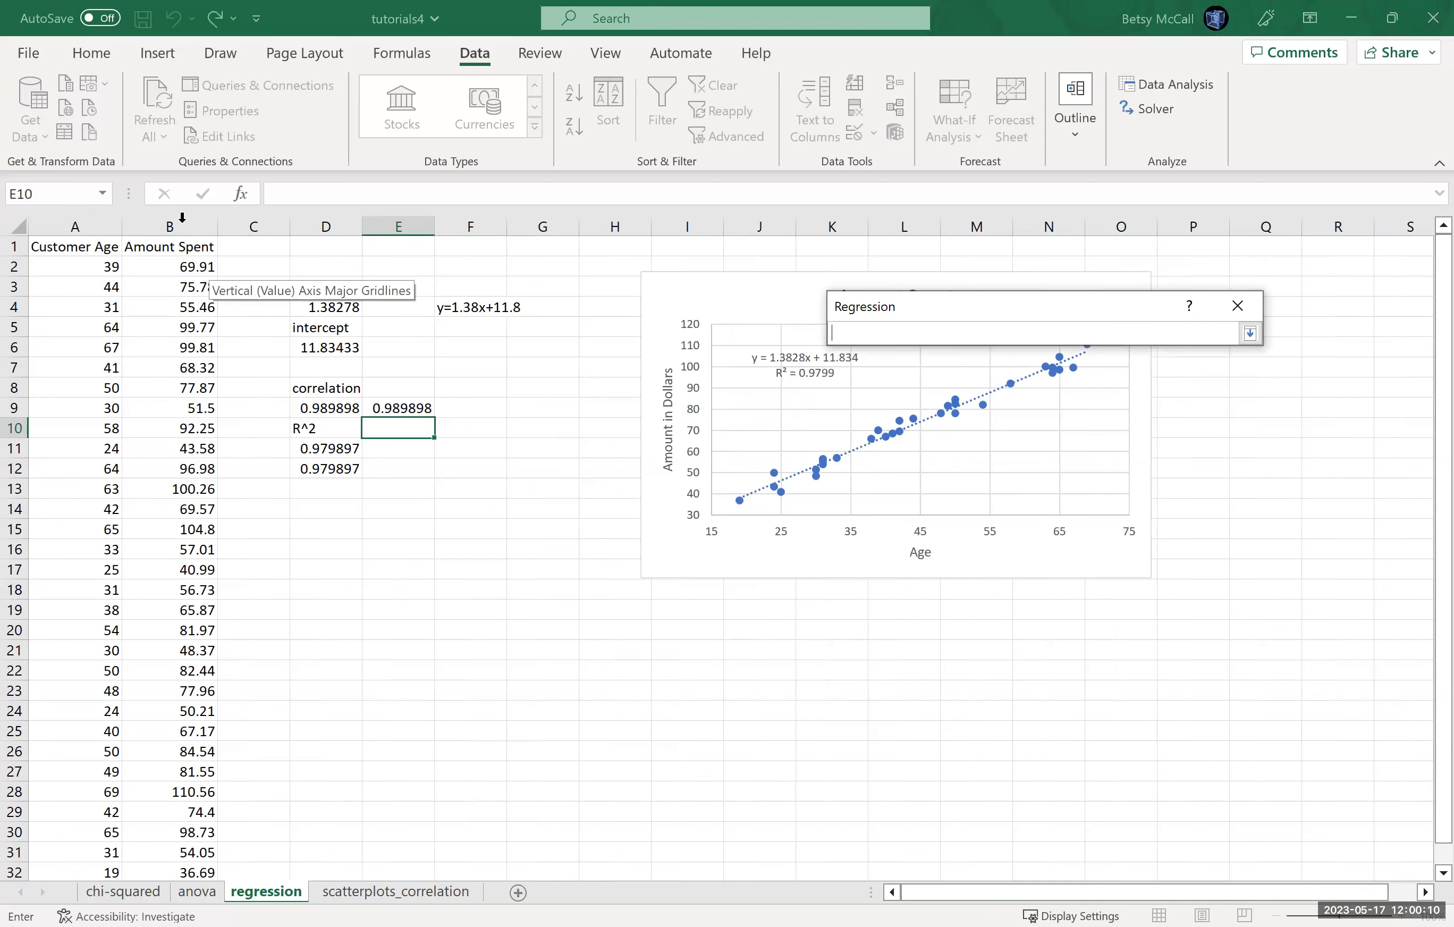
left_click(177, 229)
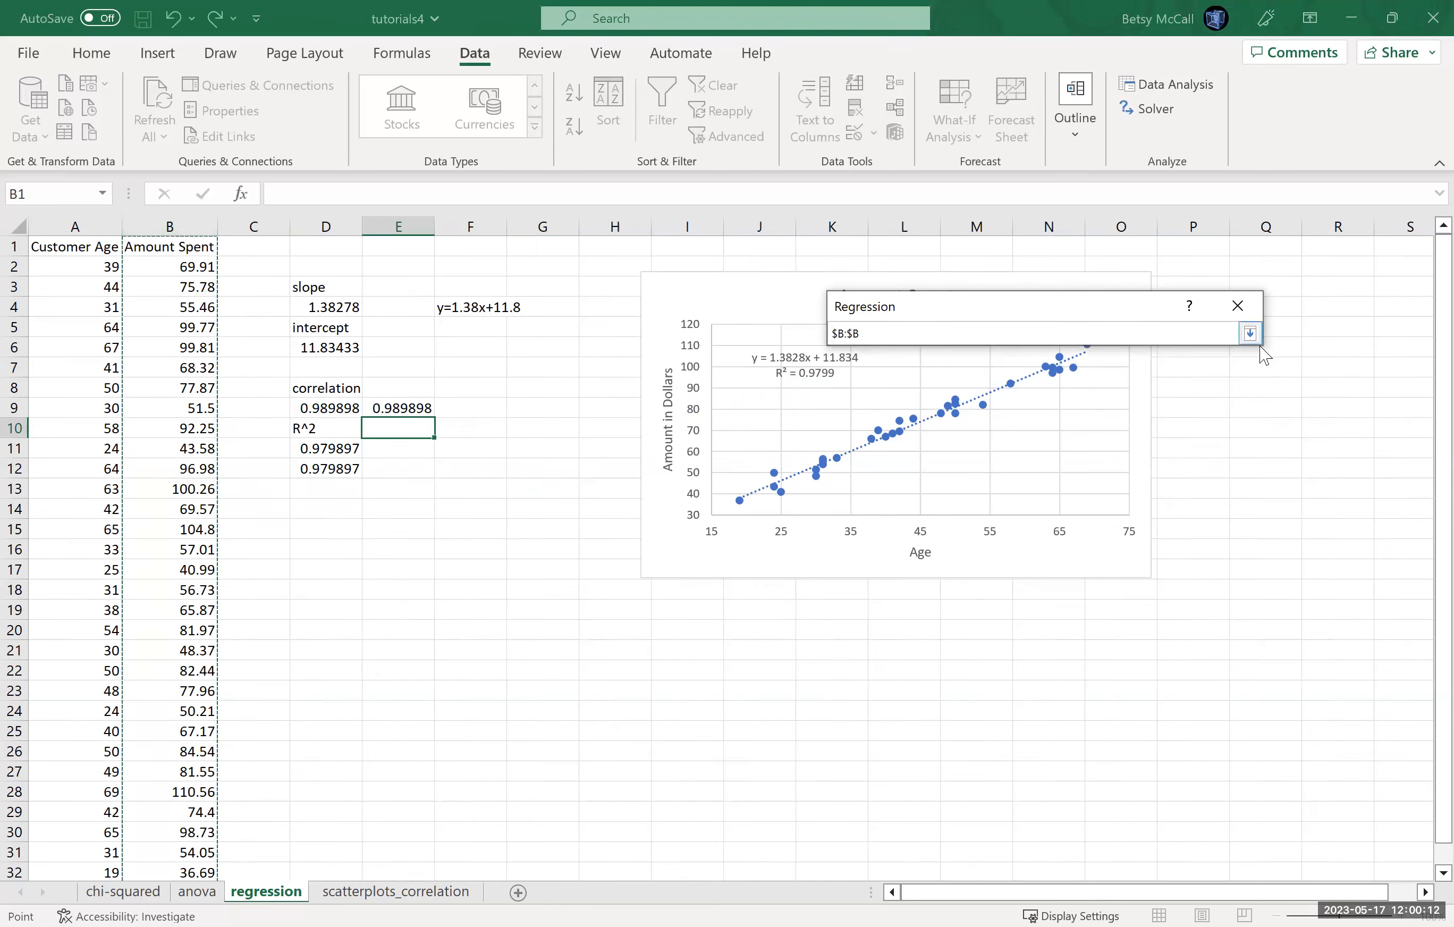
key("Return")
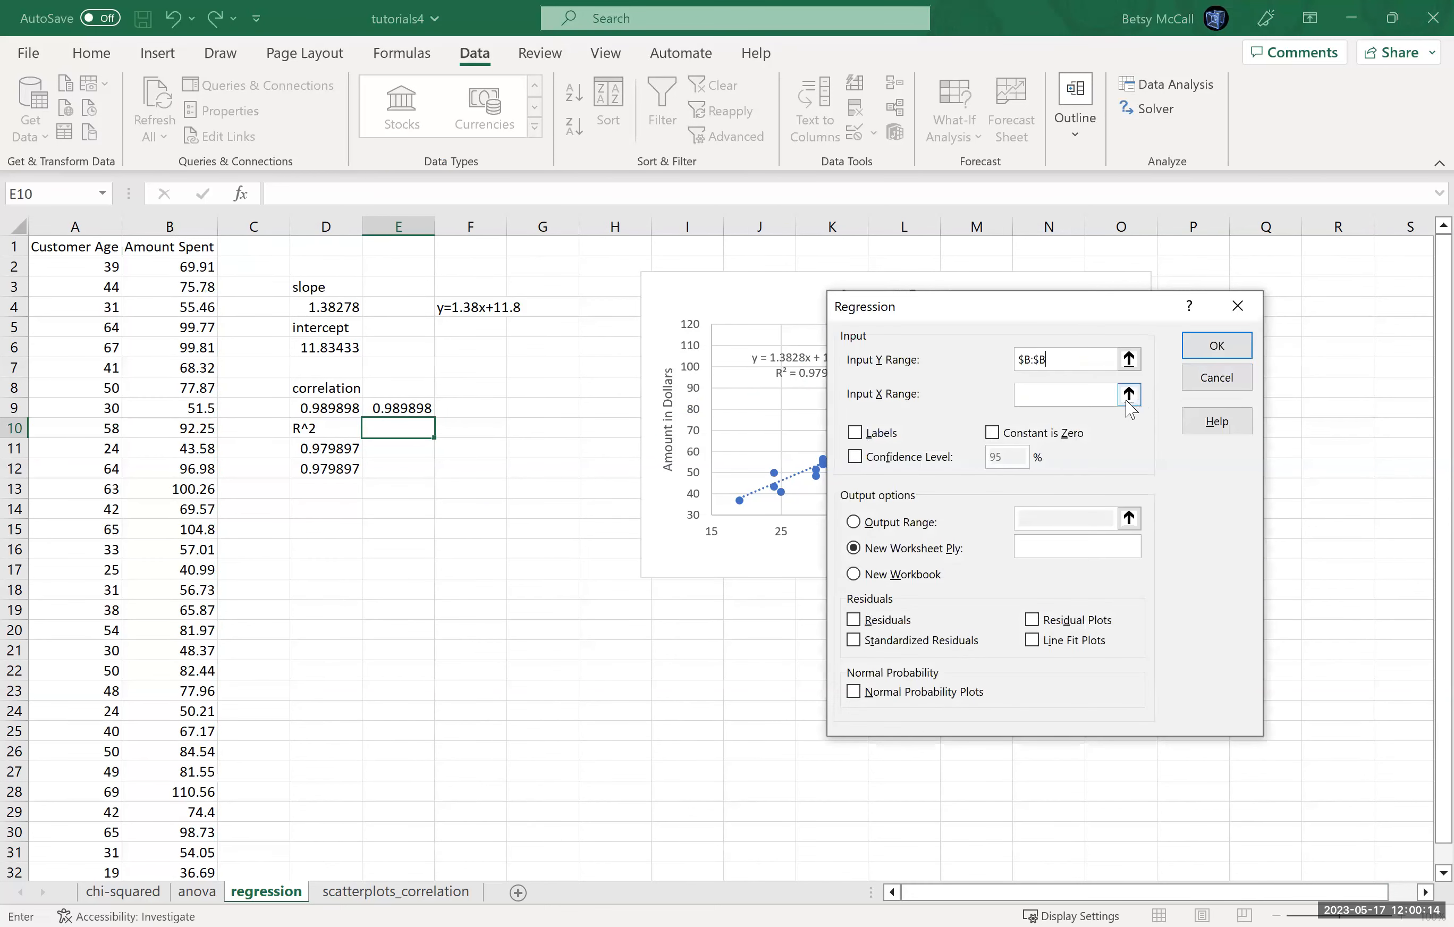
Step: Limit the regression's Input Y Range to the Amount Spent header and data, $B$1:$B$32
left_click(1129, 394)
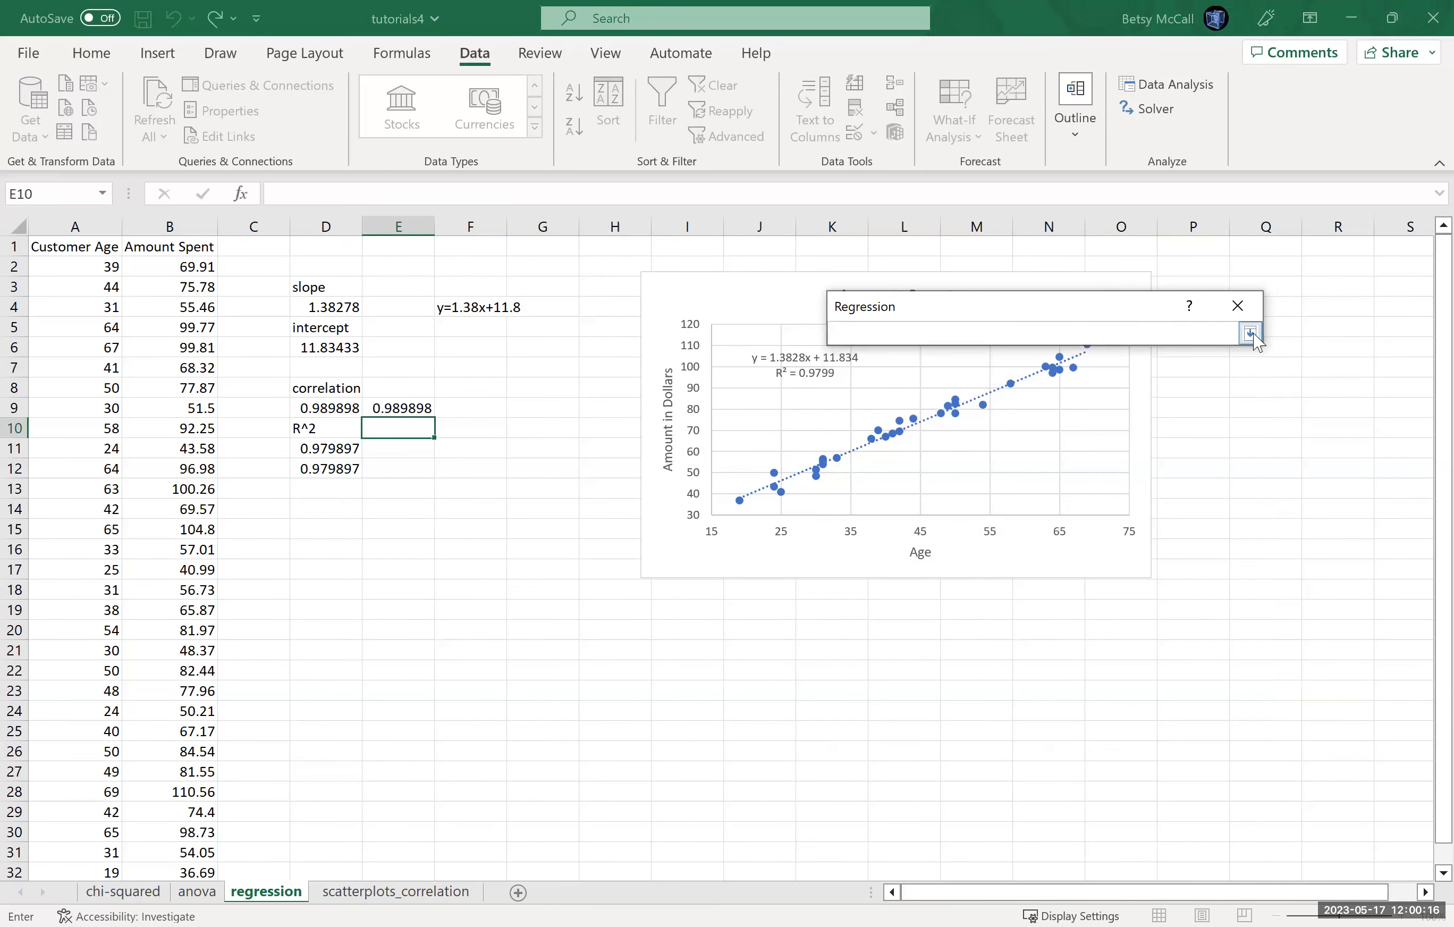
left_click(1251, 332)
left_click(1244, 335)
key("BackSpace")
left_click_drag(155, 555, 189, 835)
left_click(1250, 334)
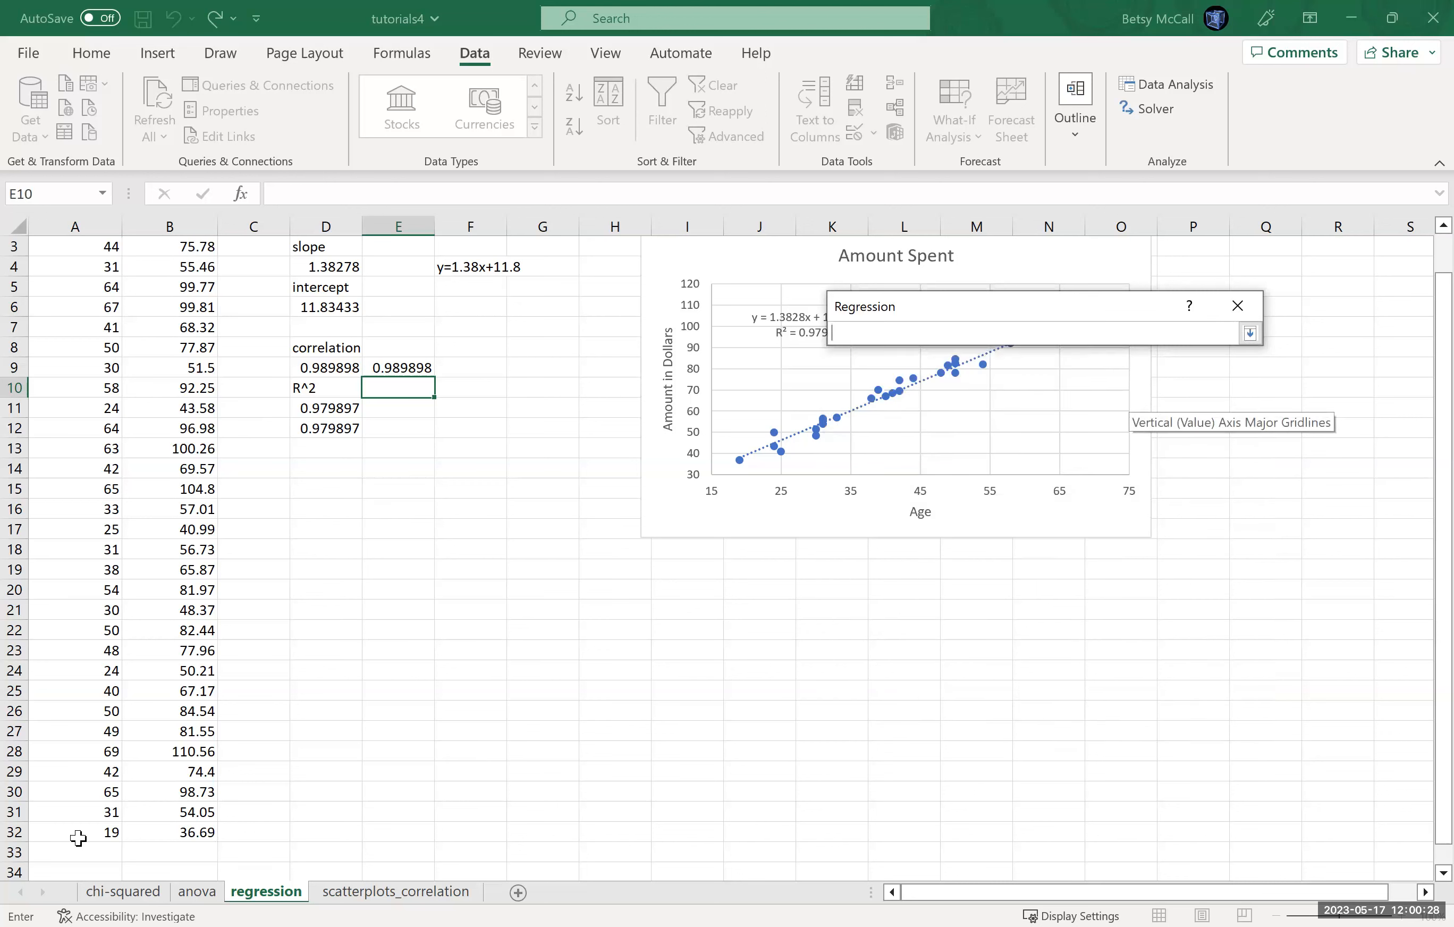
Step: Set the Input X Range to the Customer Age data $A$1:$A$32 and mark the ranges as including labels
left_click_drag(79, 483, 75, 246)
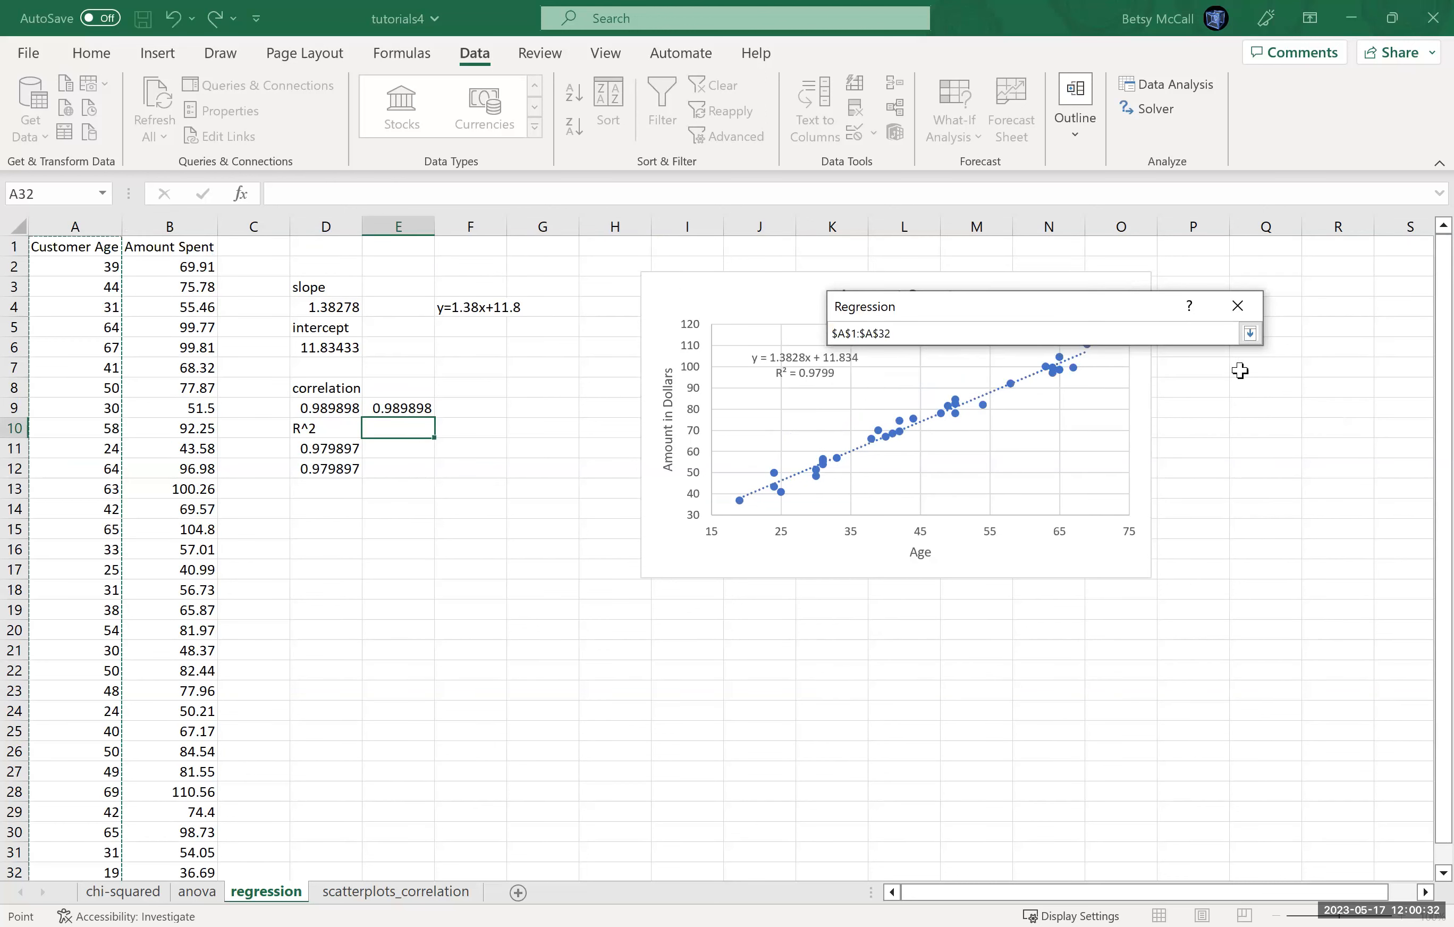
left_click(1250, 333)
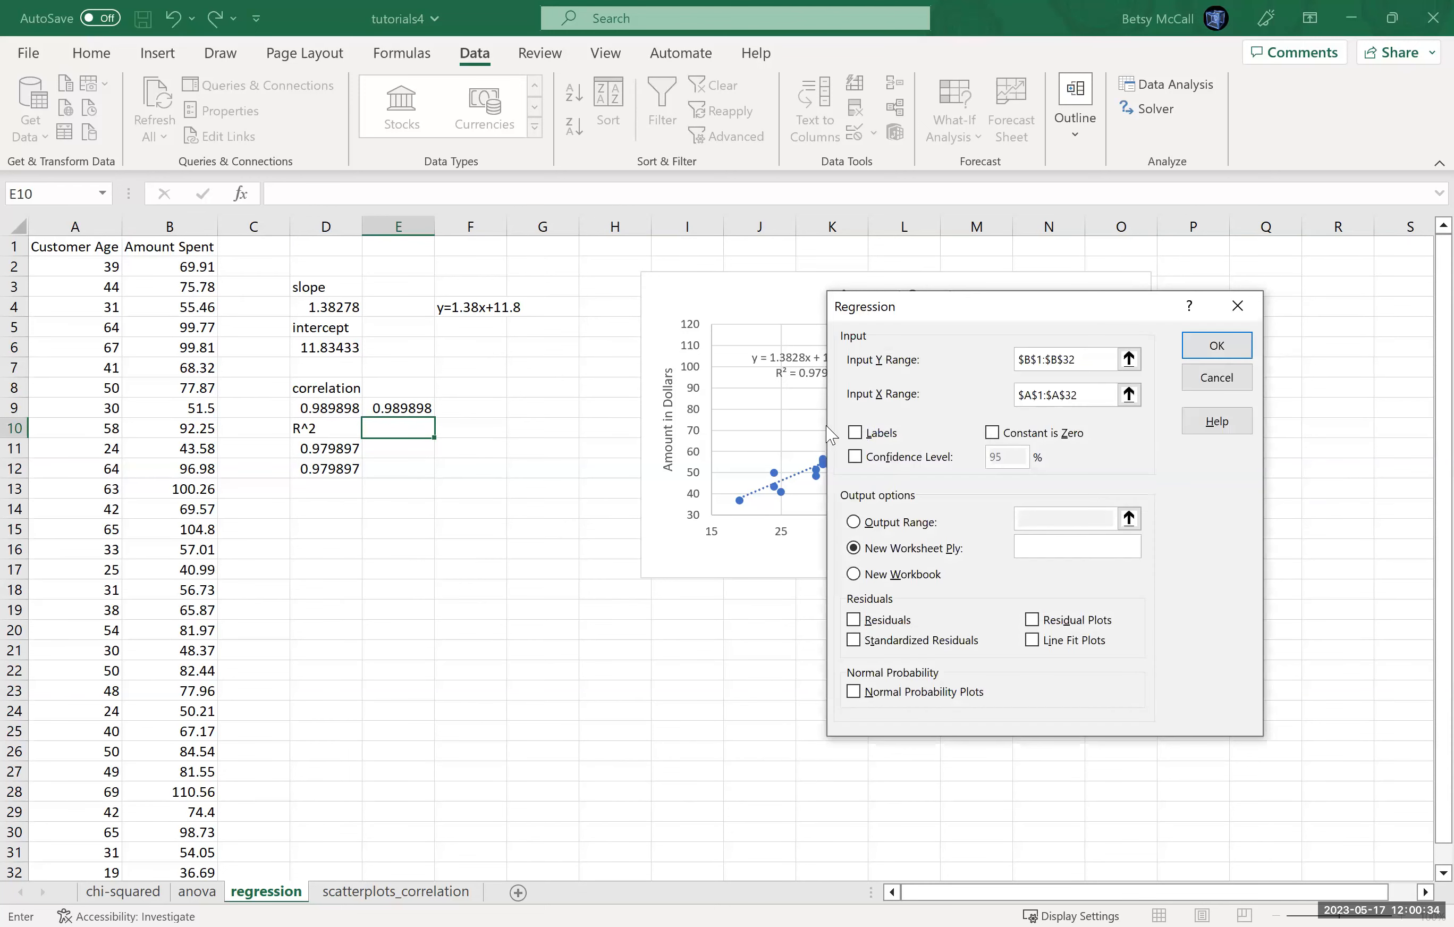
left_click(856, 433)
Step: Direct the regression output to cell $Q$2 on the current sheet and run the analysis
left_click(854, 525)
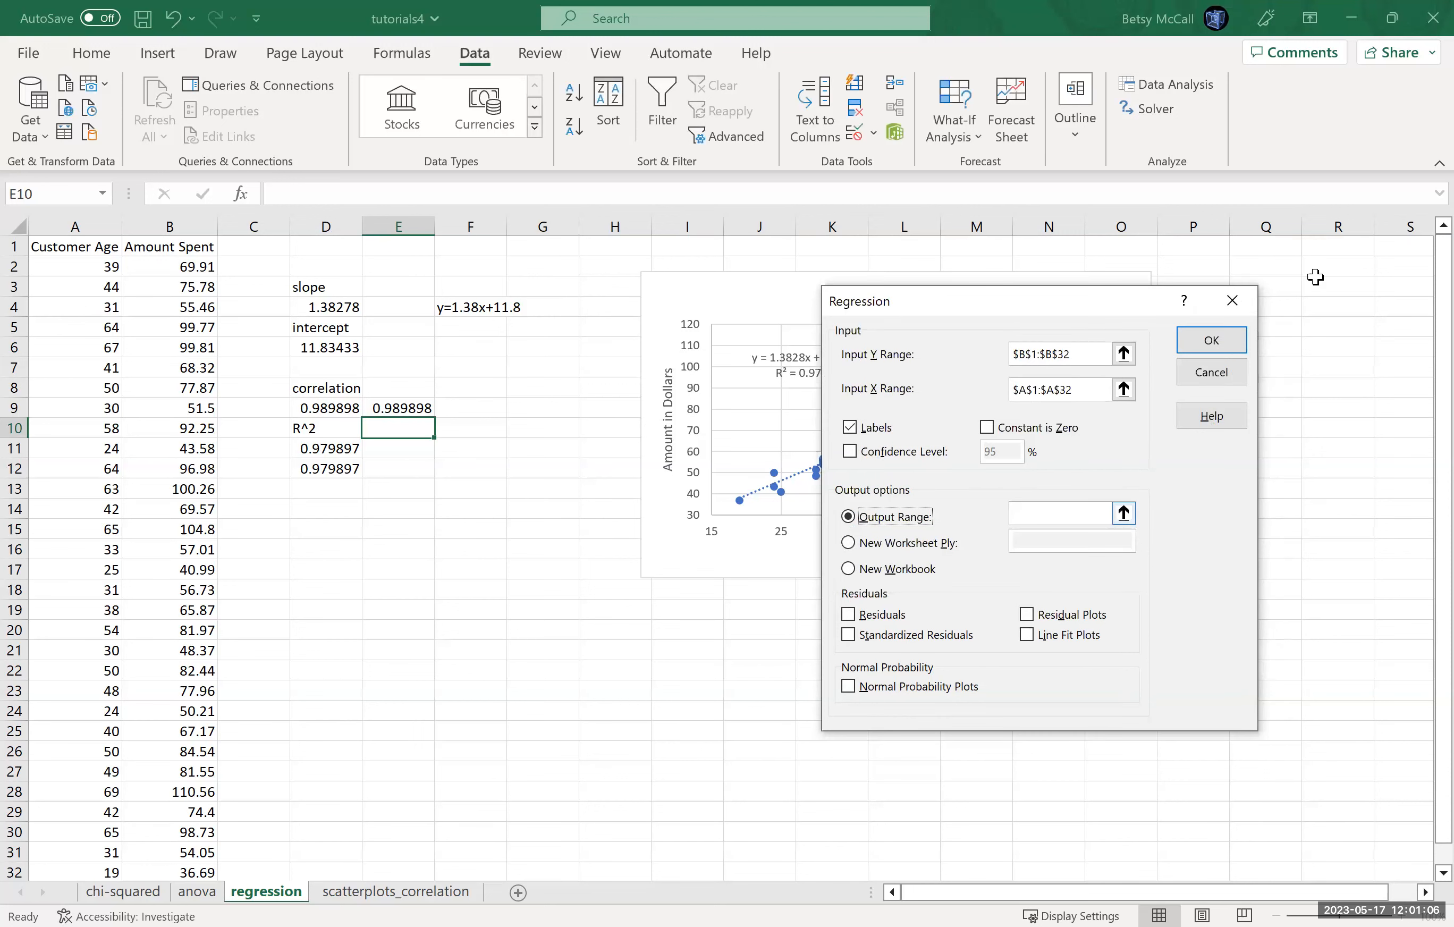
left_click(1128, 518)
left_click(1284, 259)
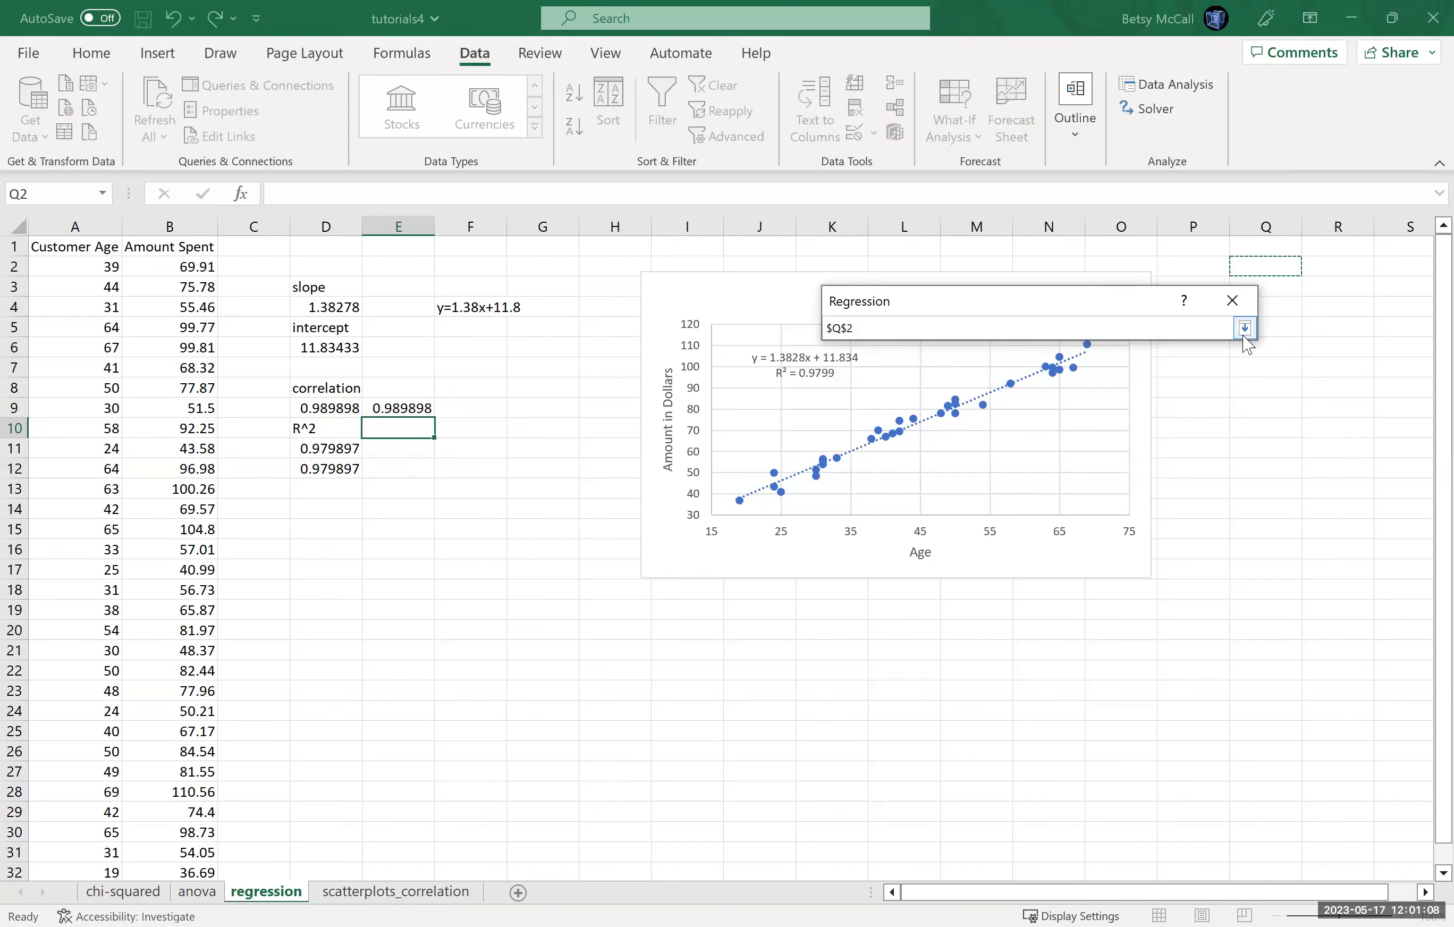
left_click(1243, 330)
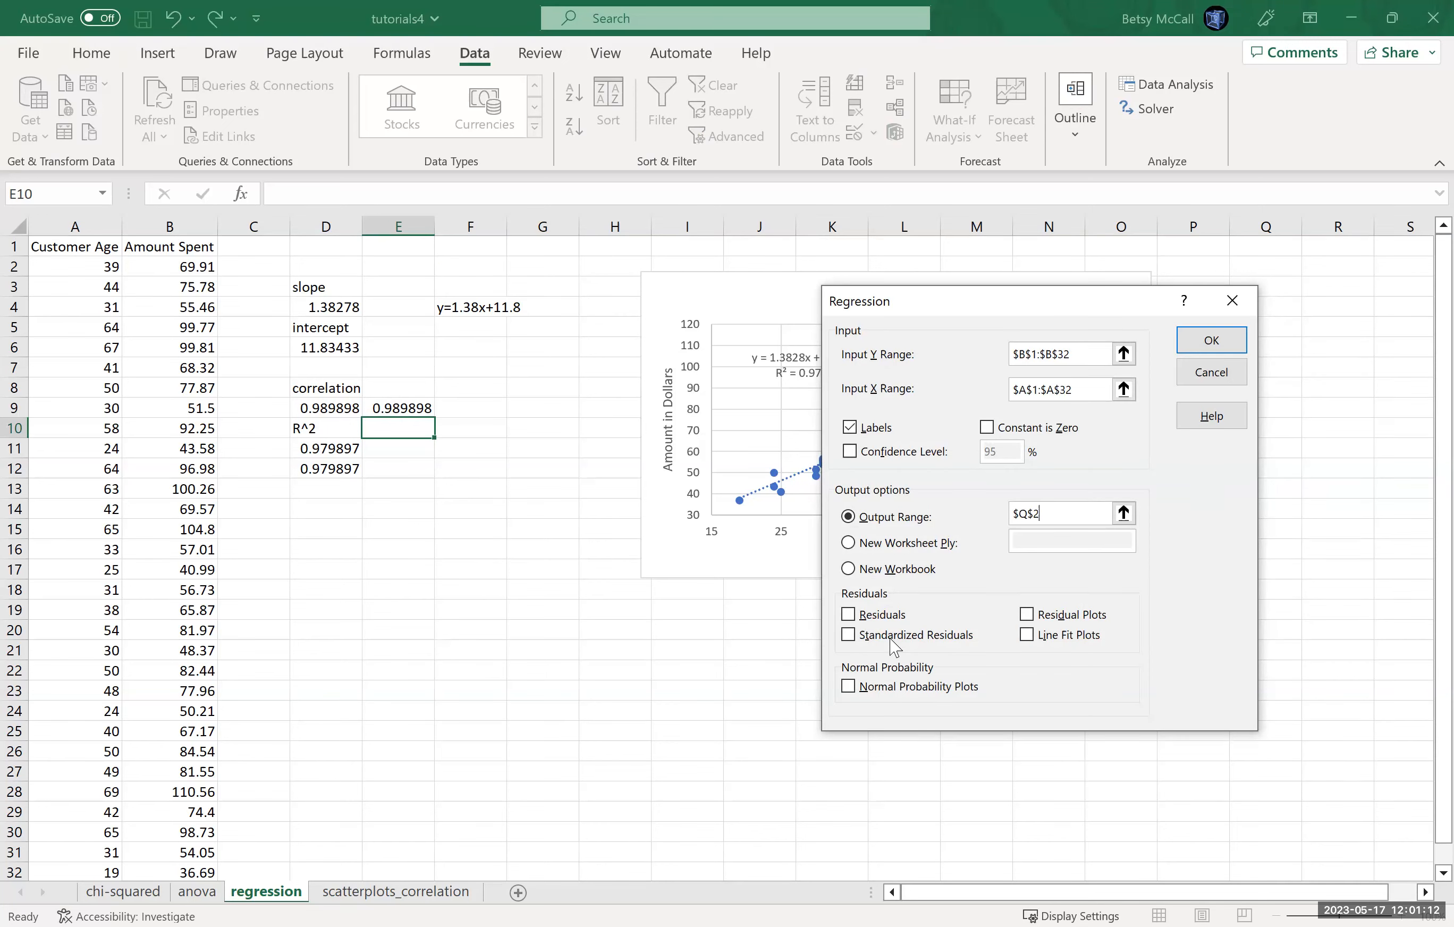
left_click(1217, 342)
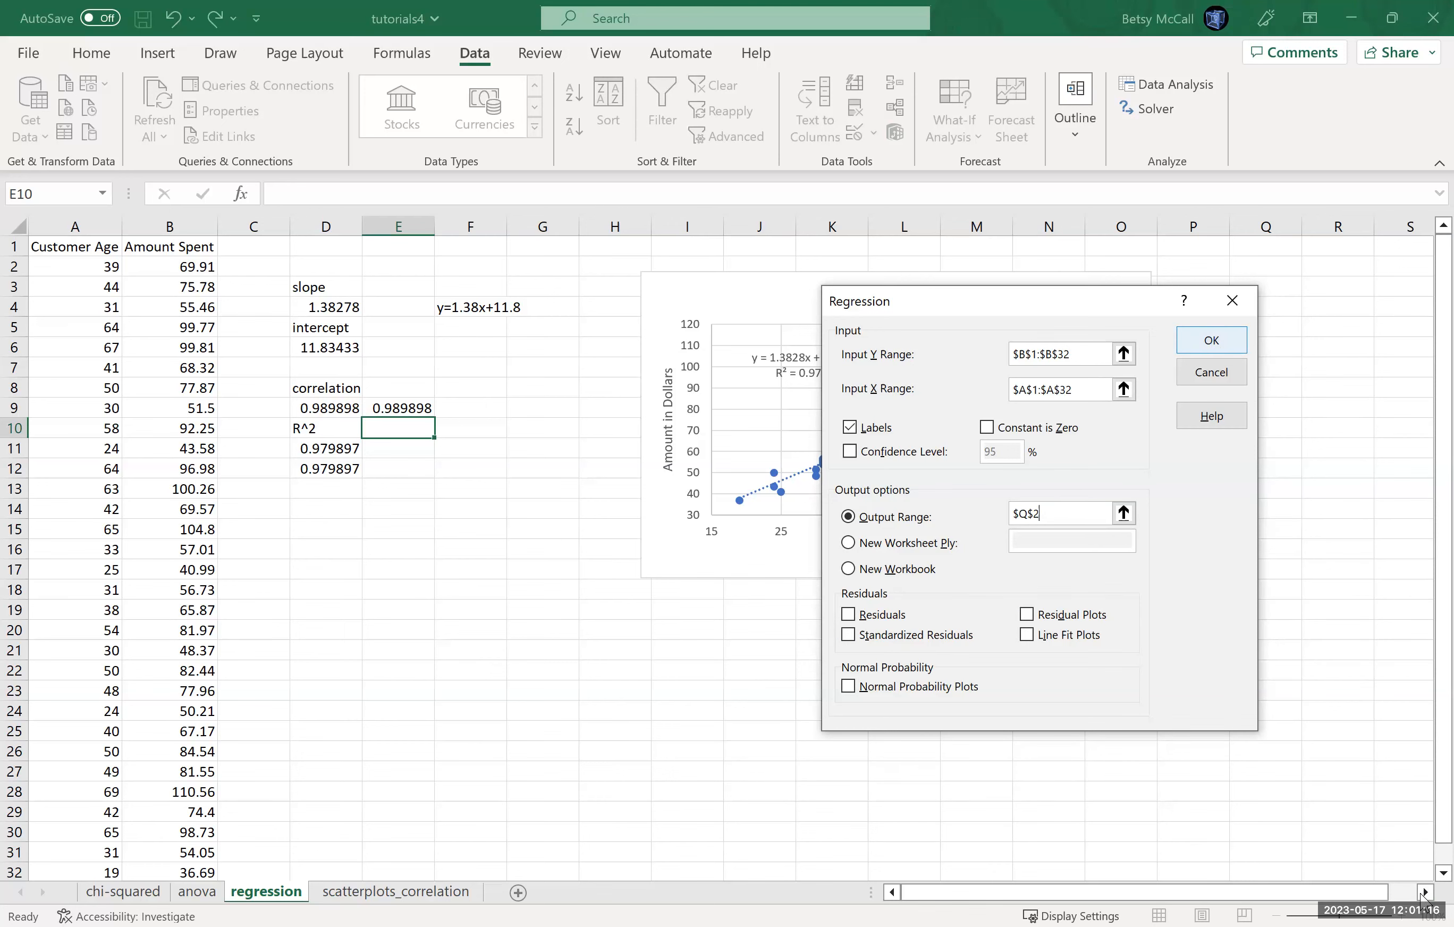
Step: Auto-fit the widths of columns Q through Y so the regression summary output's labels and values fit
left_click_drag(1424, 893, 1424, 893)
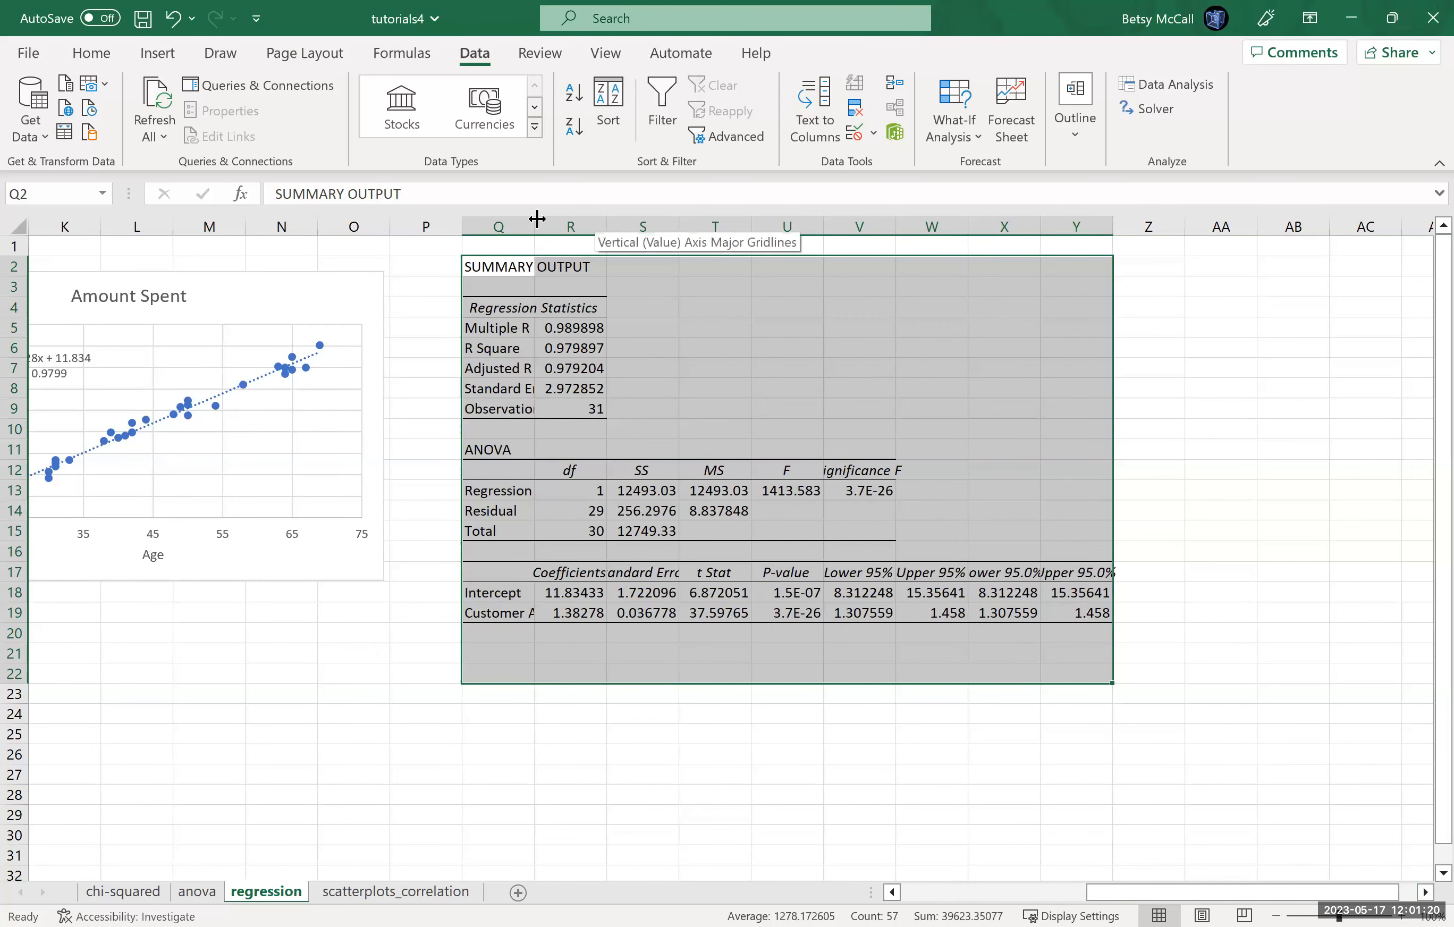
double_click(668, 222)
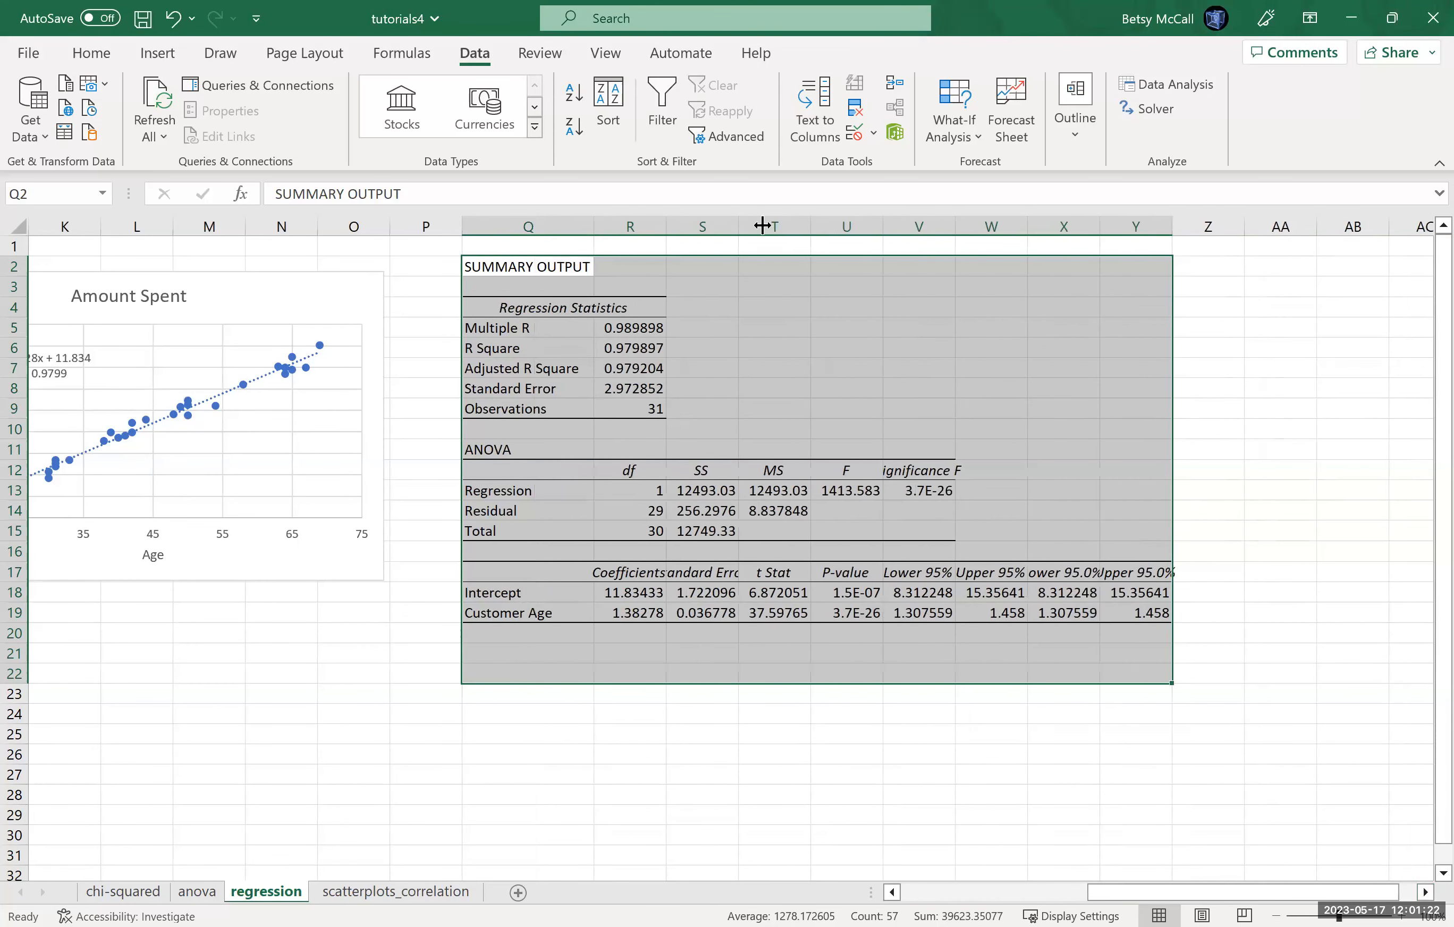
double_click(756, 225)
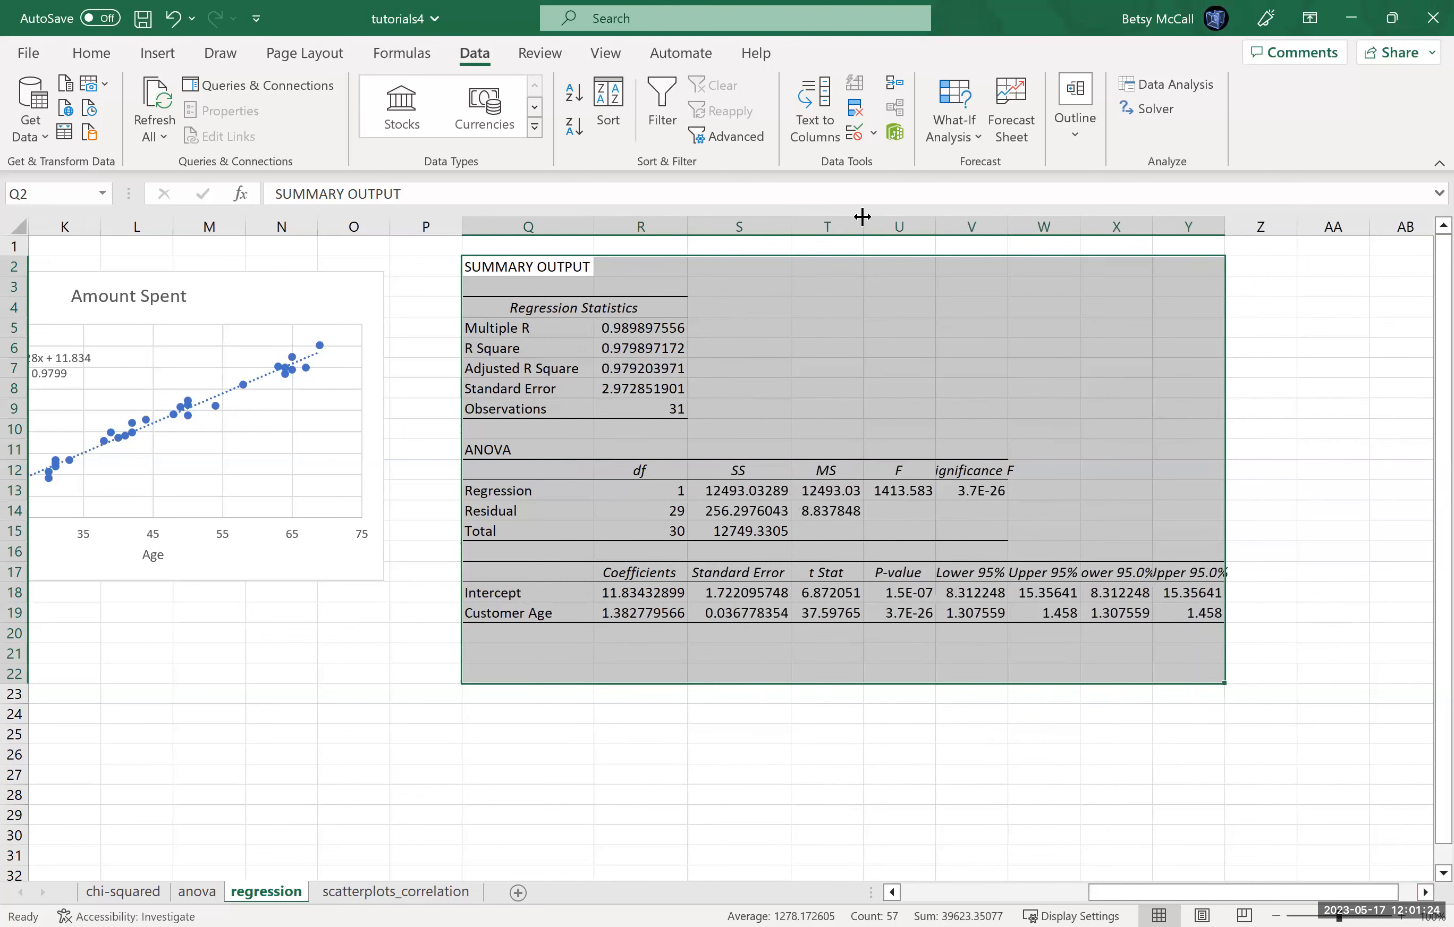
double_click(956, 226)
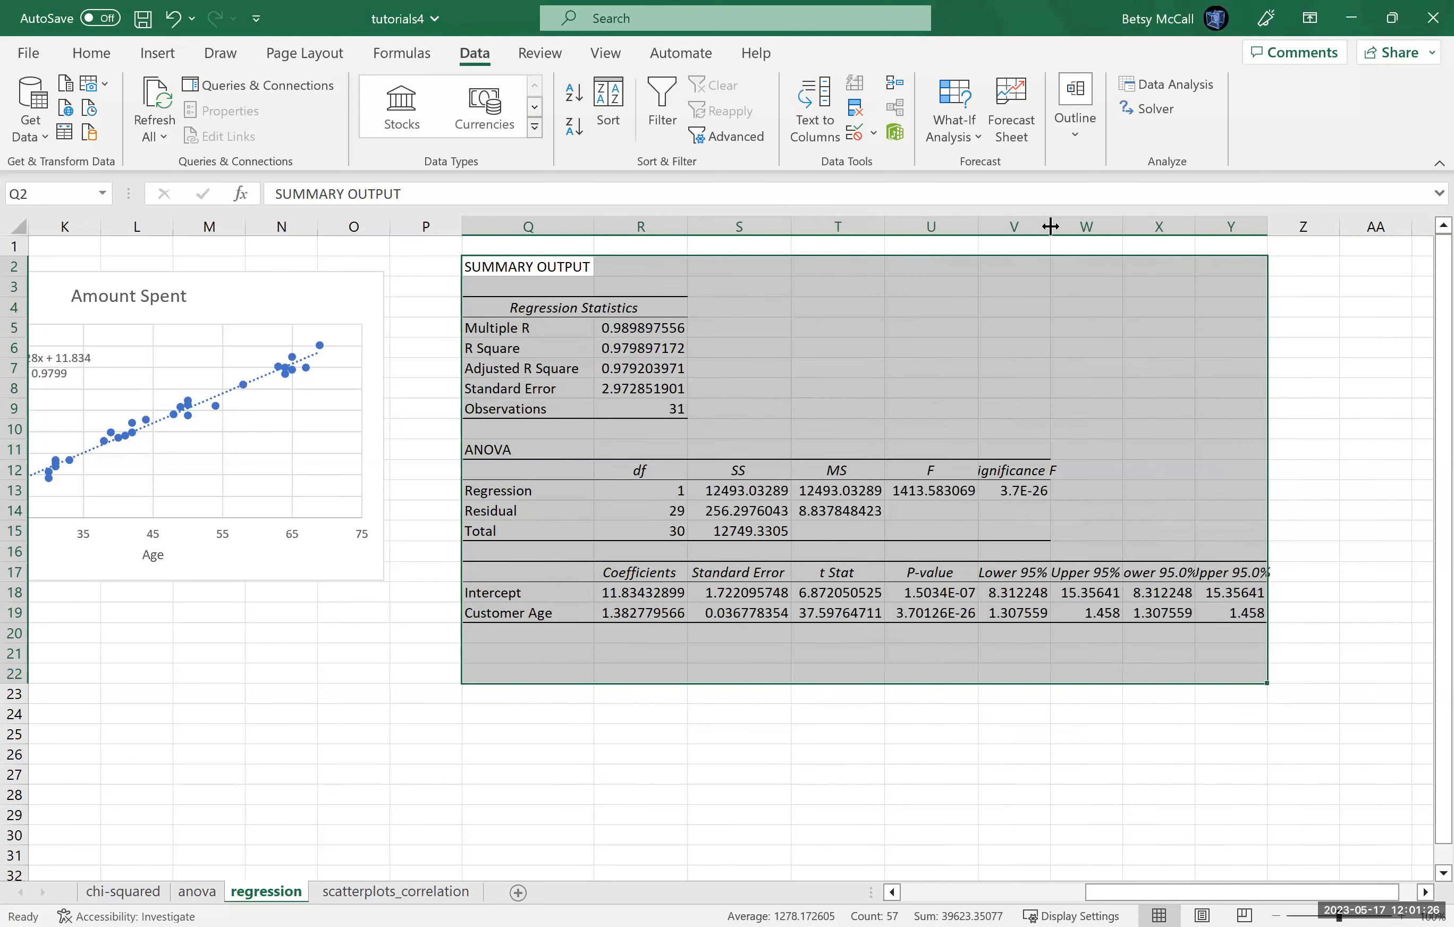
double_click(1144, 226)
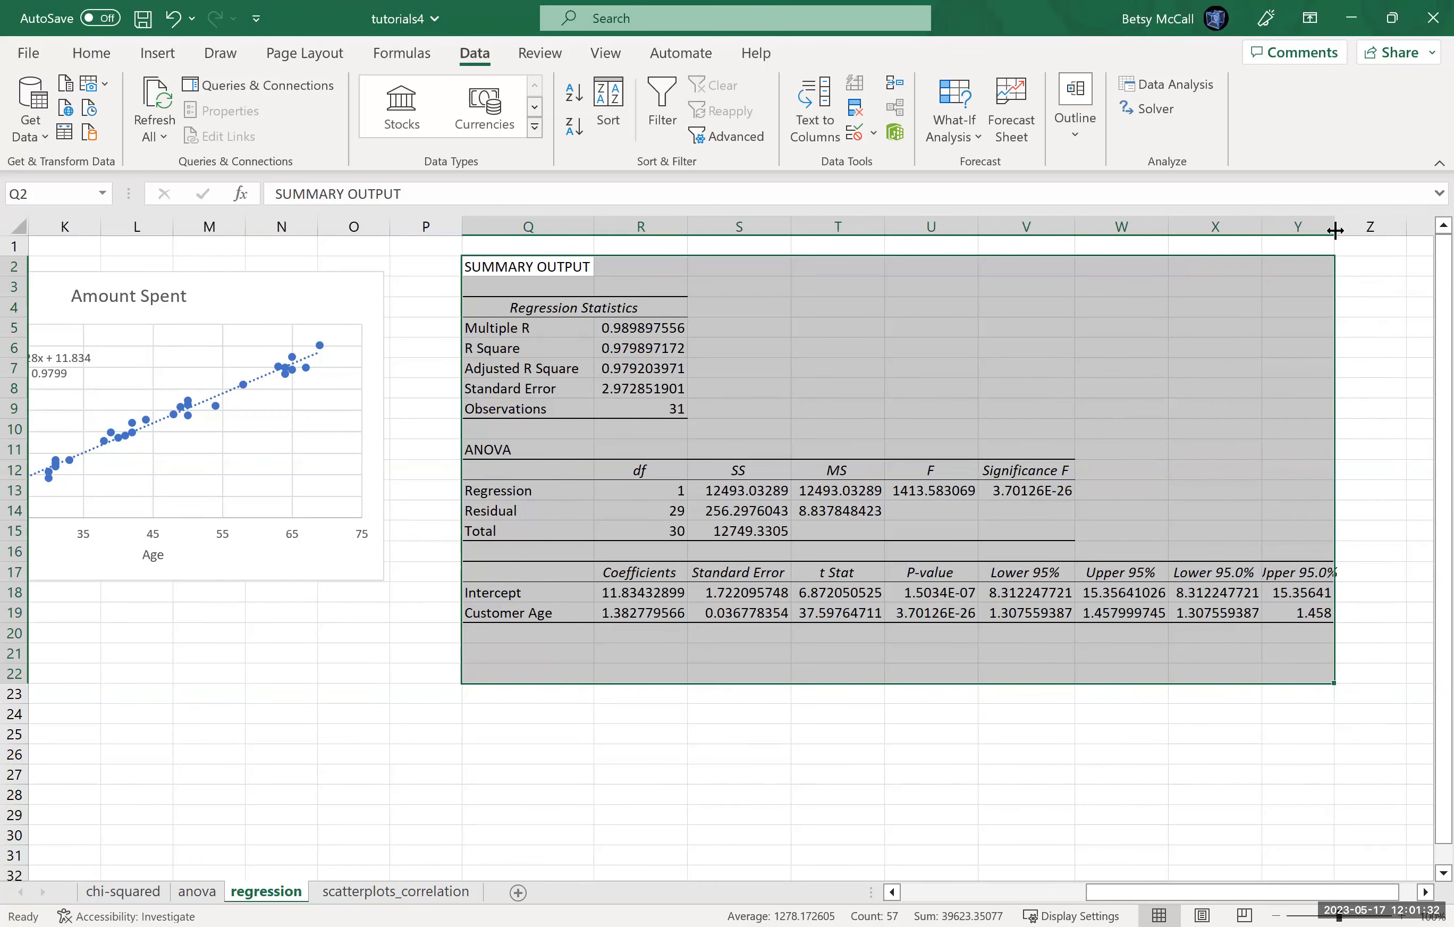
double_click(1335, 230)
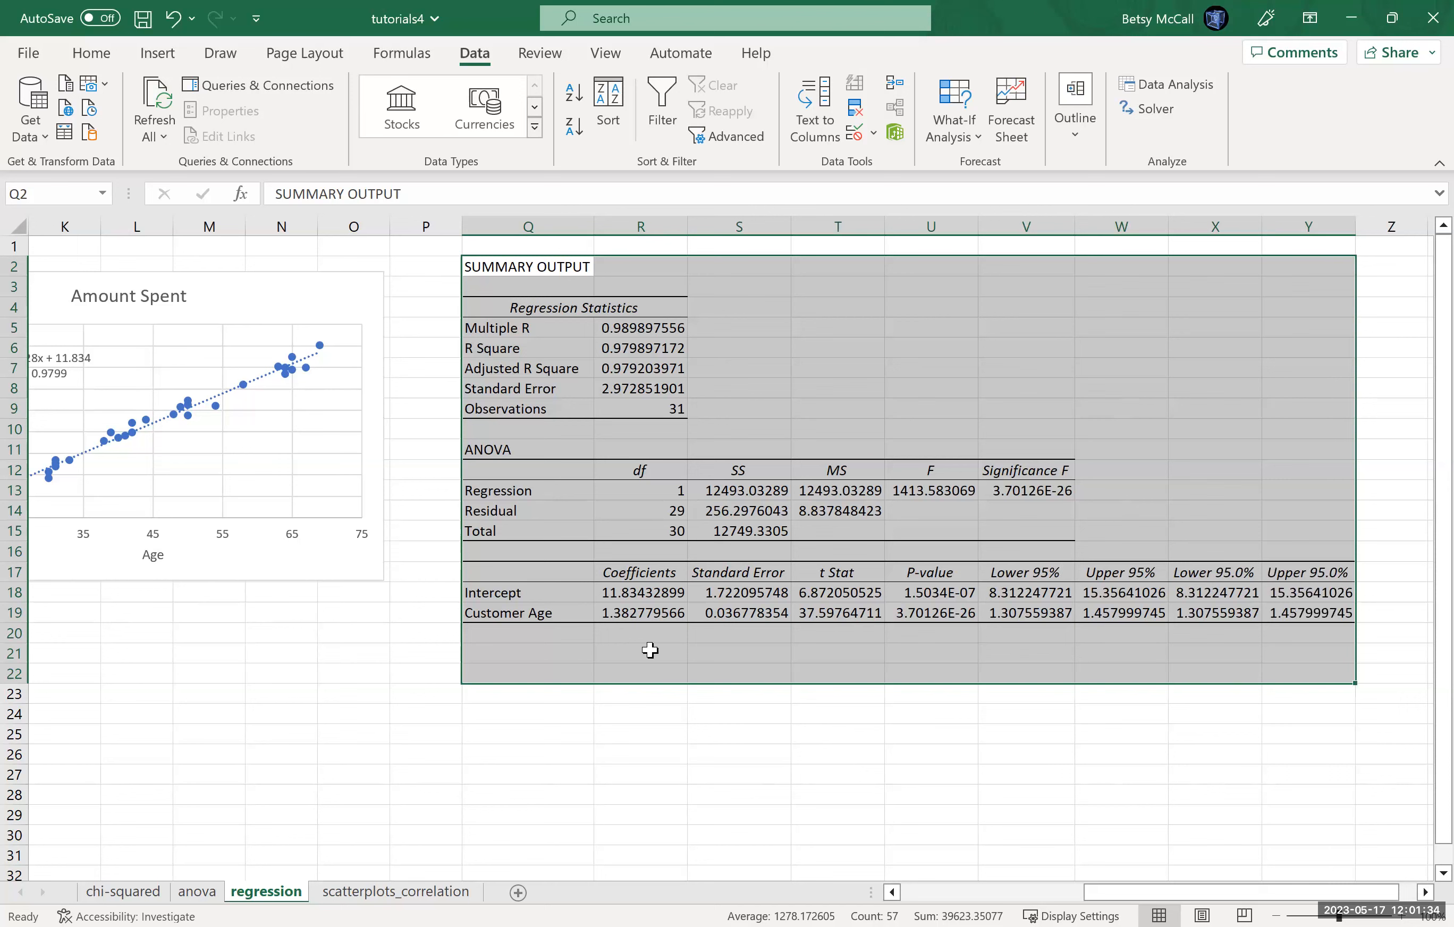
Step: Highlight the Intercept and Customer Age labels and coefficients in Q18:R19 with yellow fill
left_click_drag(642, 597, 544, 611)
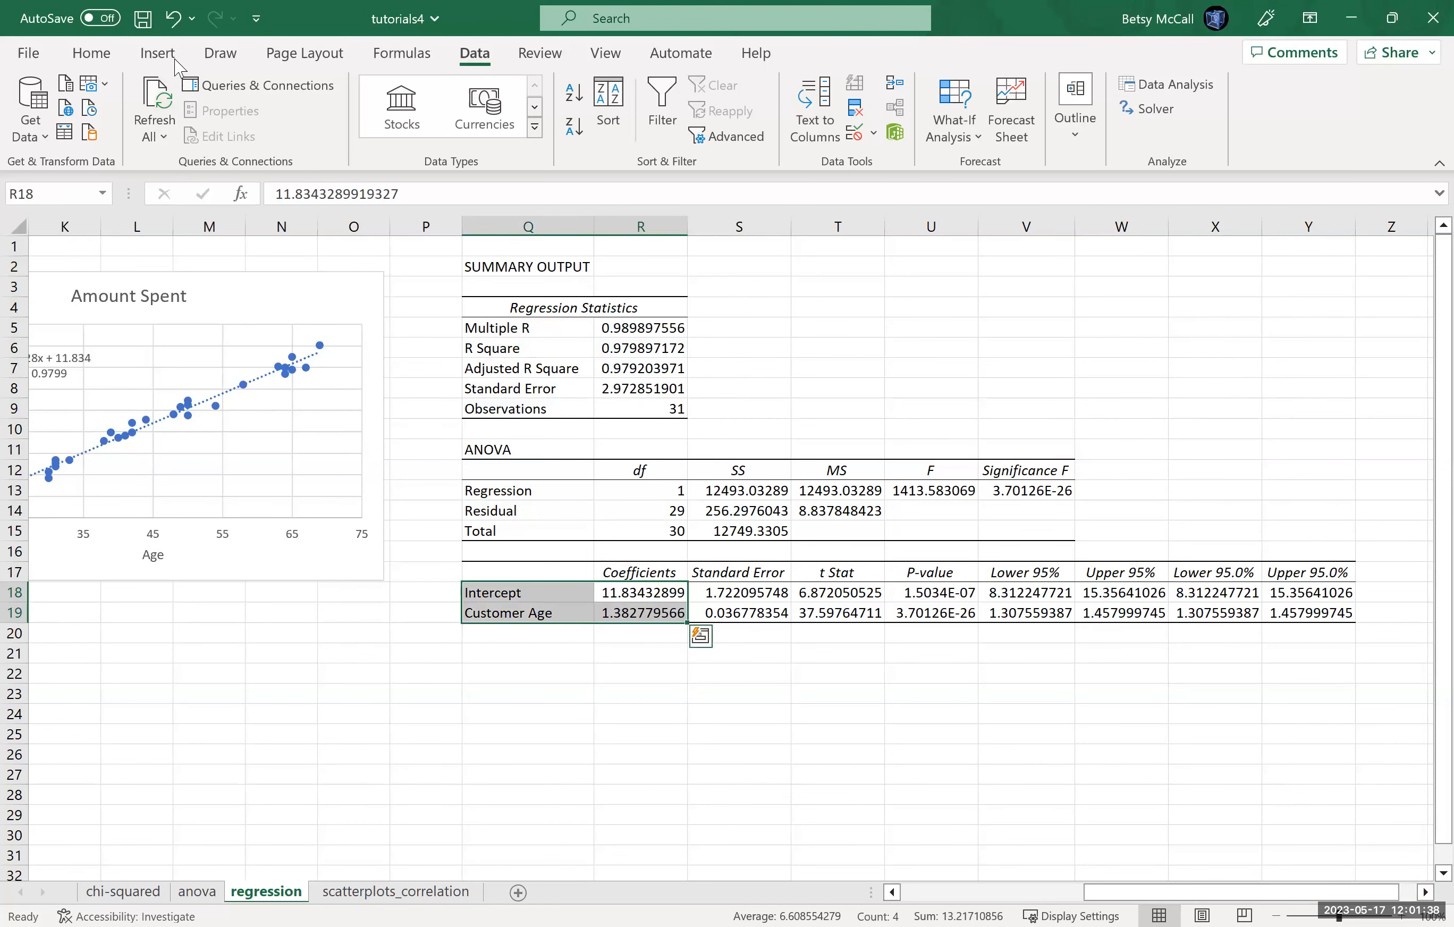
left_click(91, 54)
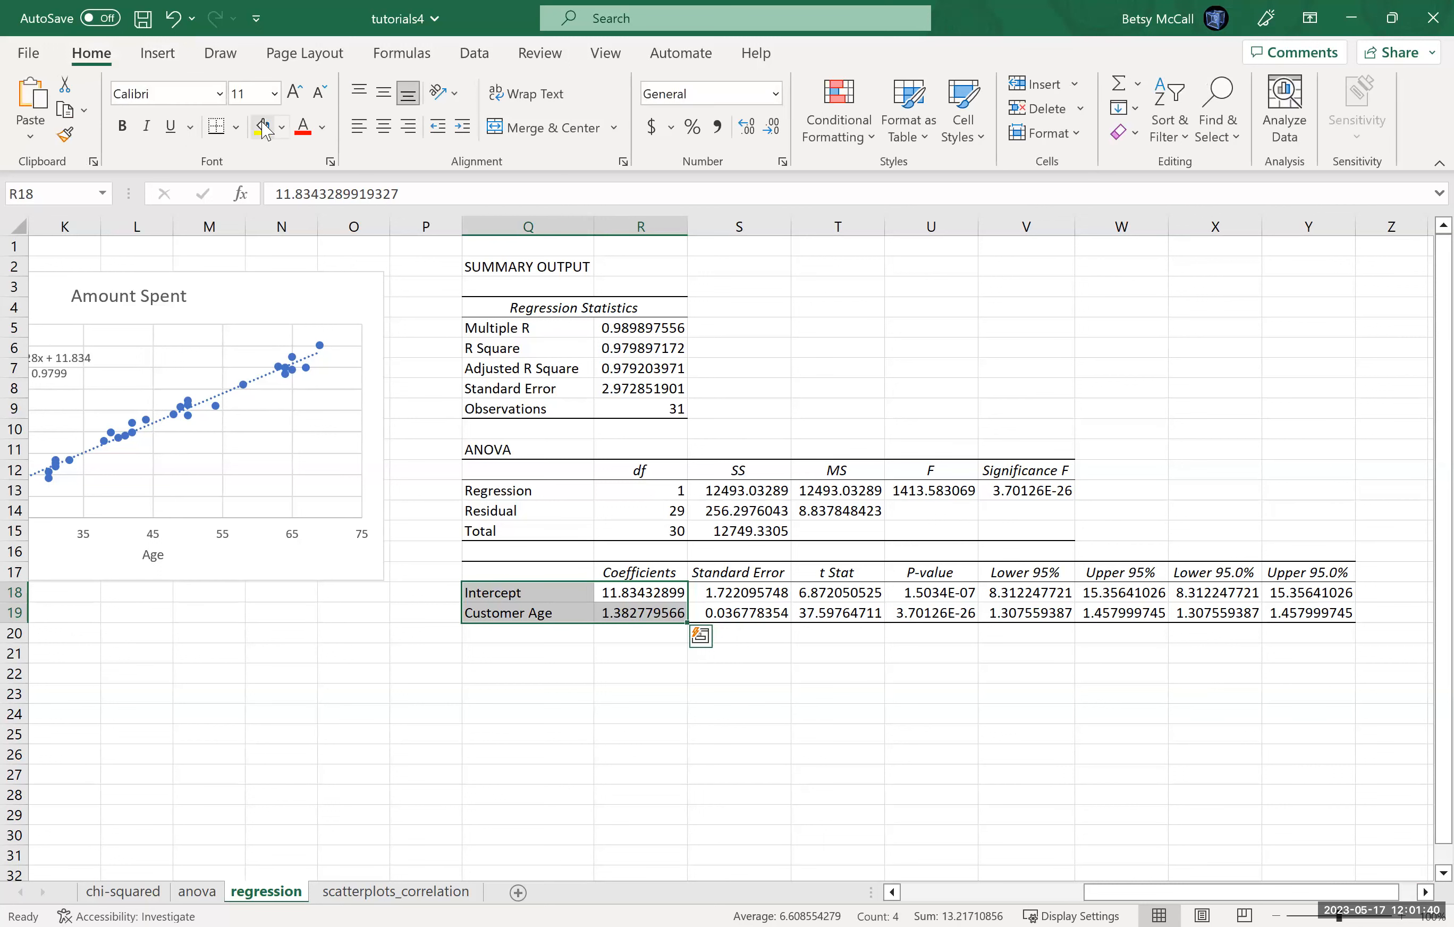
left_click(262, 127)
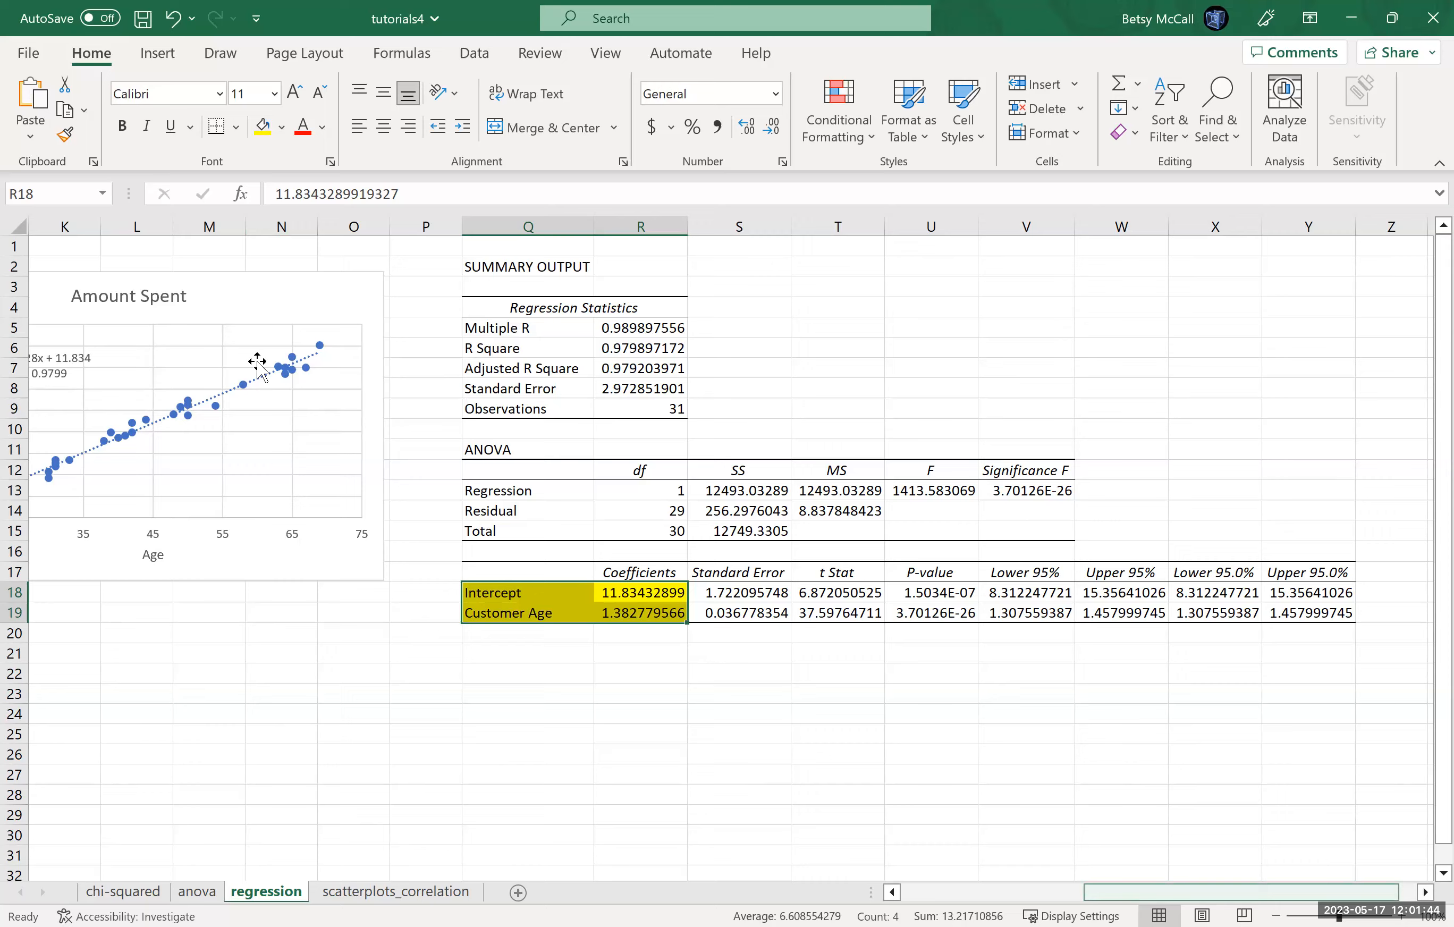
Step: Highlight the Multiple R and R Square values in R5:R6 with yellow fill
scroll(305, 366, "left", 3)
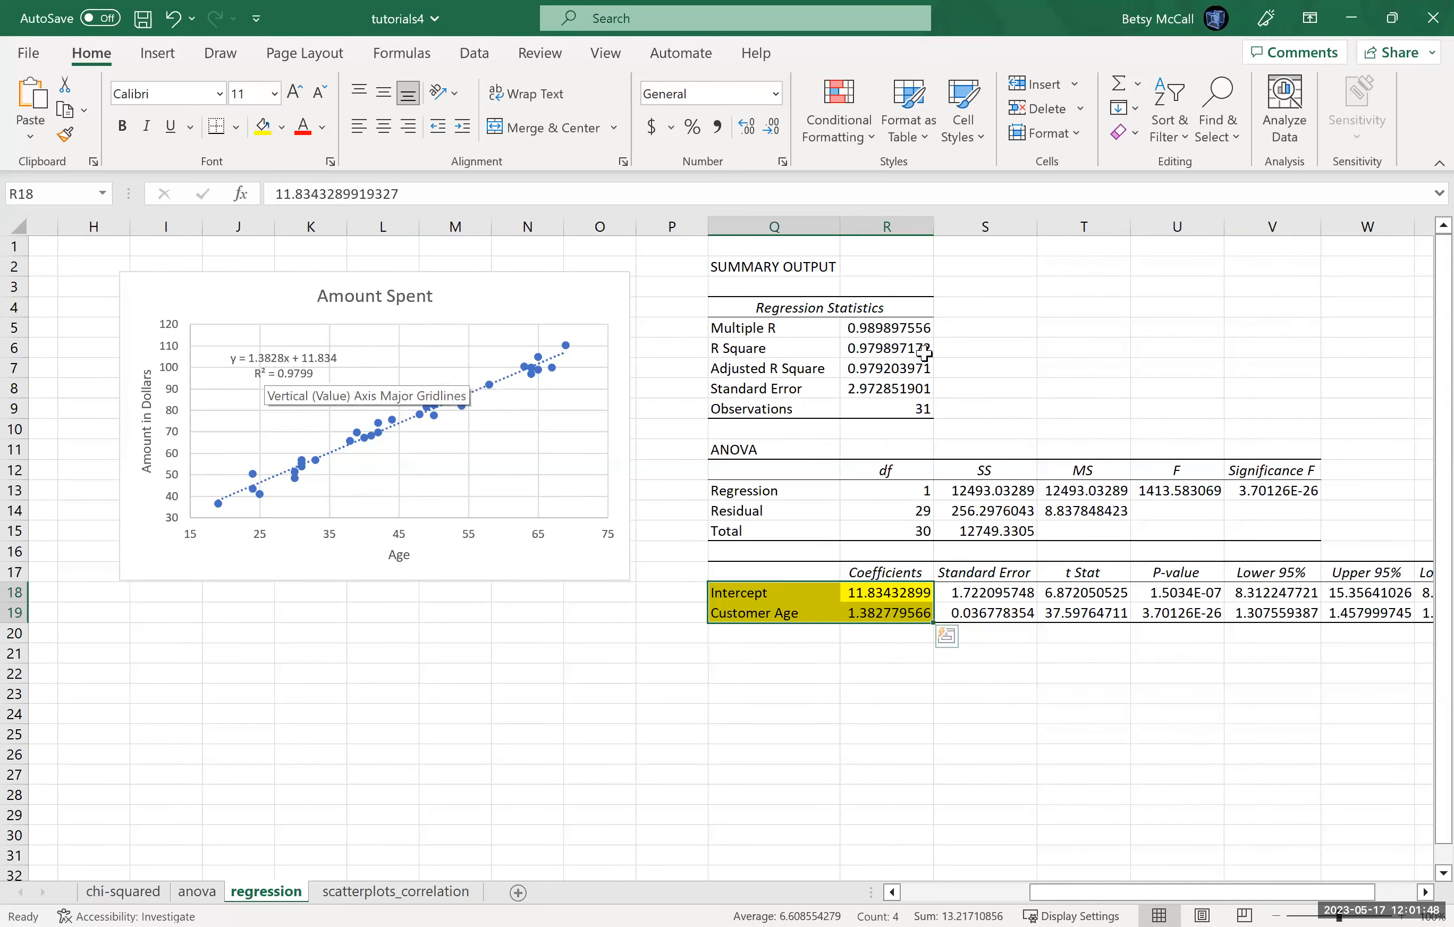
left_click_drag(885, 329, 887, 349)
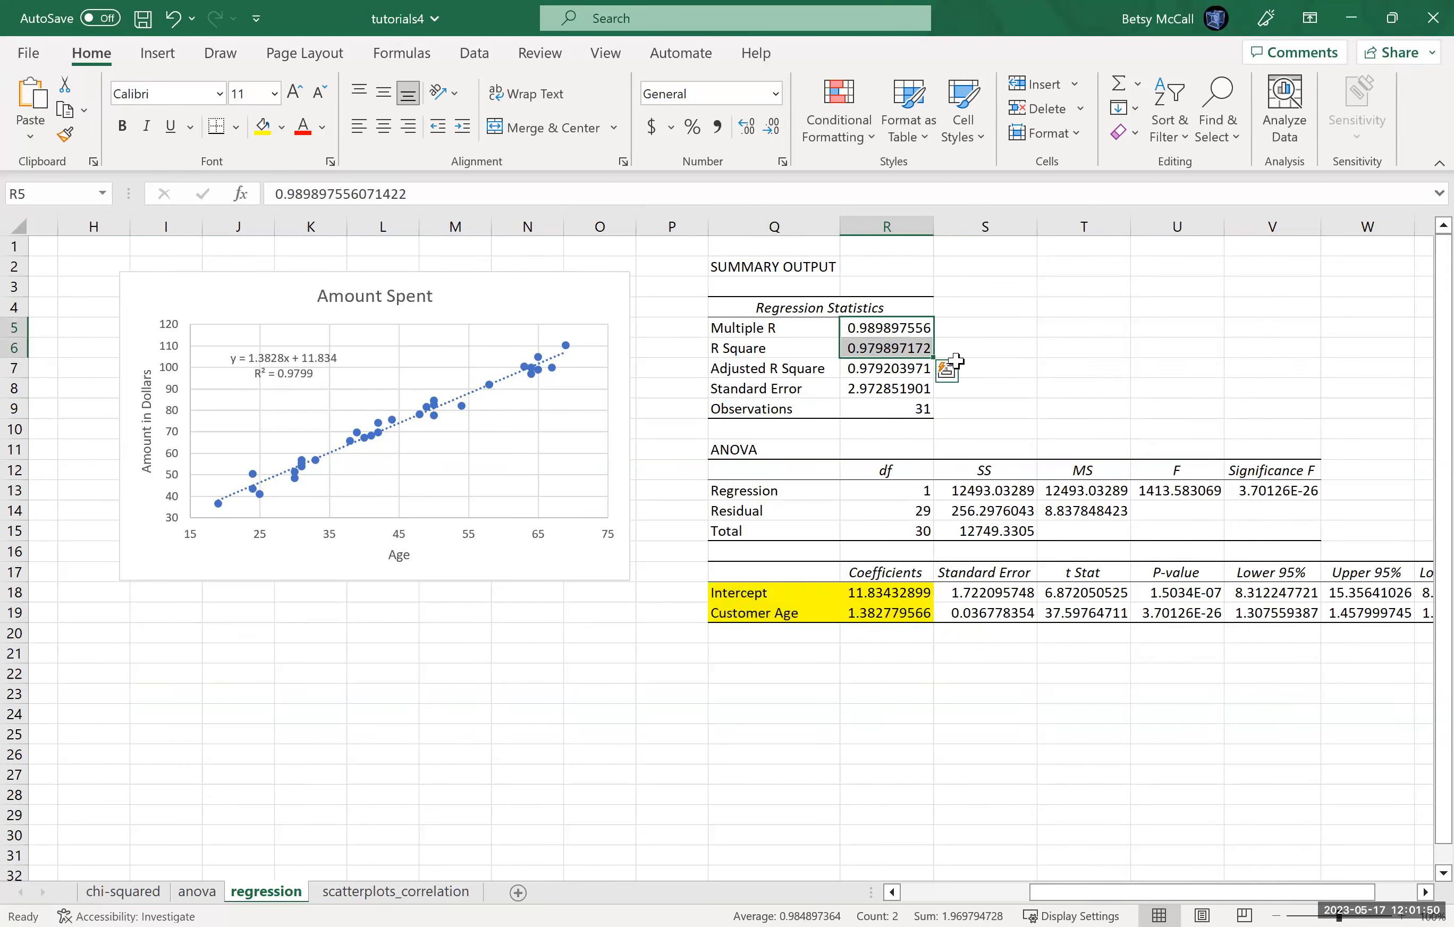
left_click(263, 126)
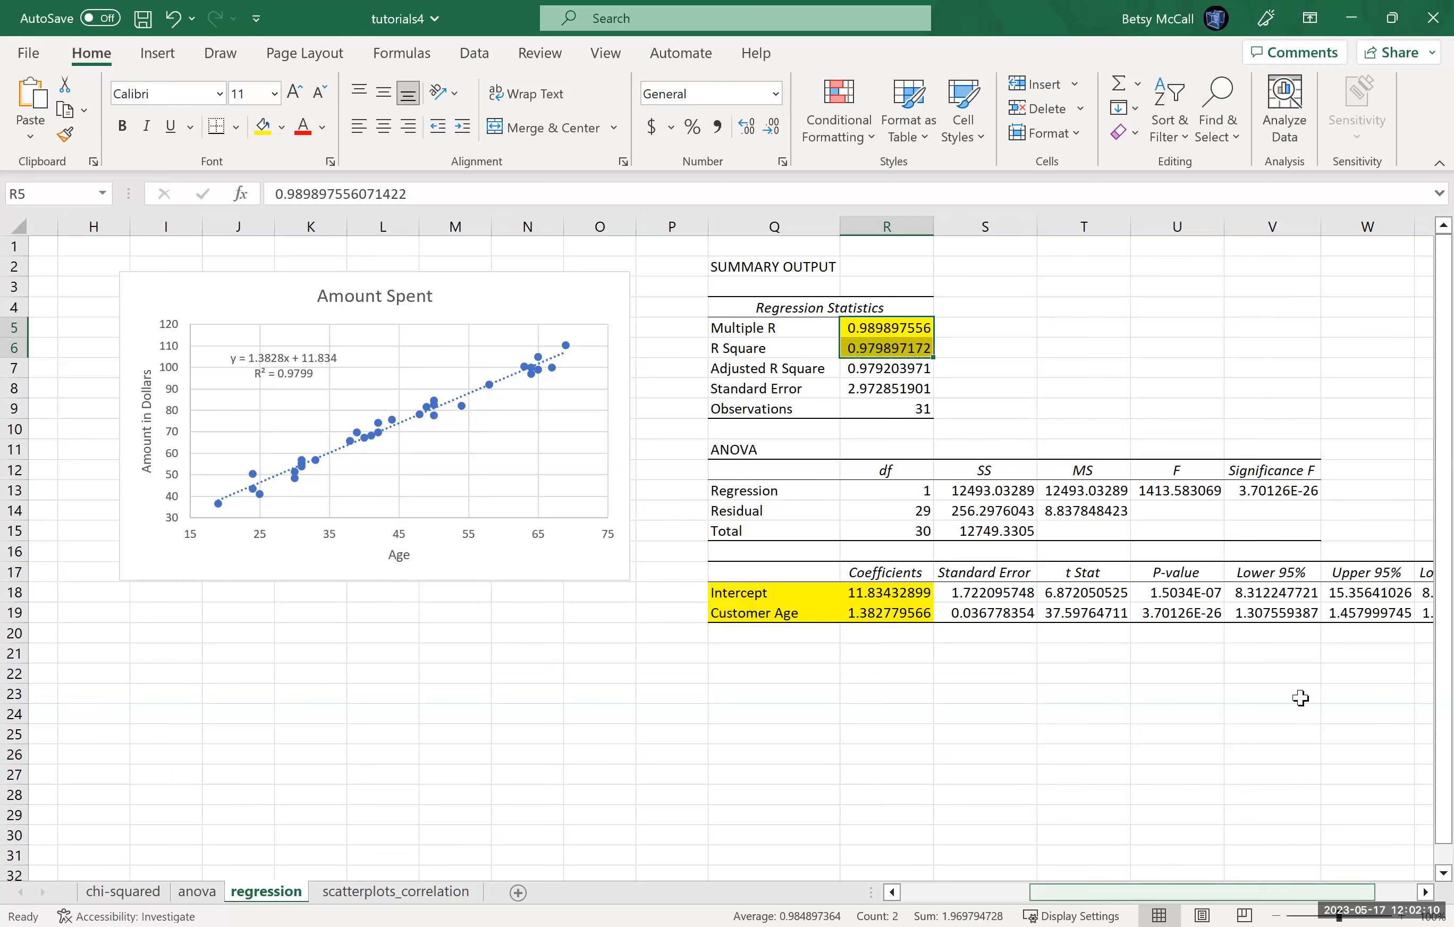
Step: Color the Significance F value in V13 and the Customer Age P-value in U19 with red font
scroll(1298, 697, "right", 2)
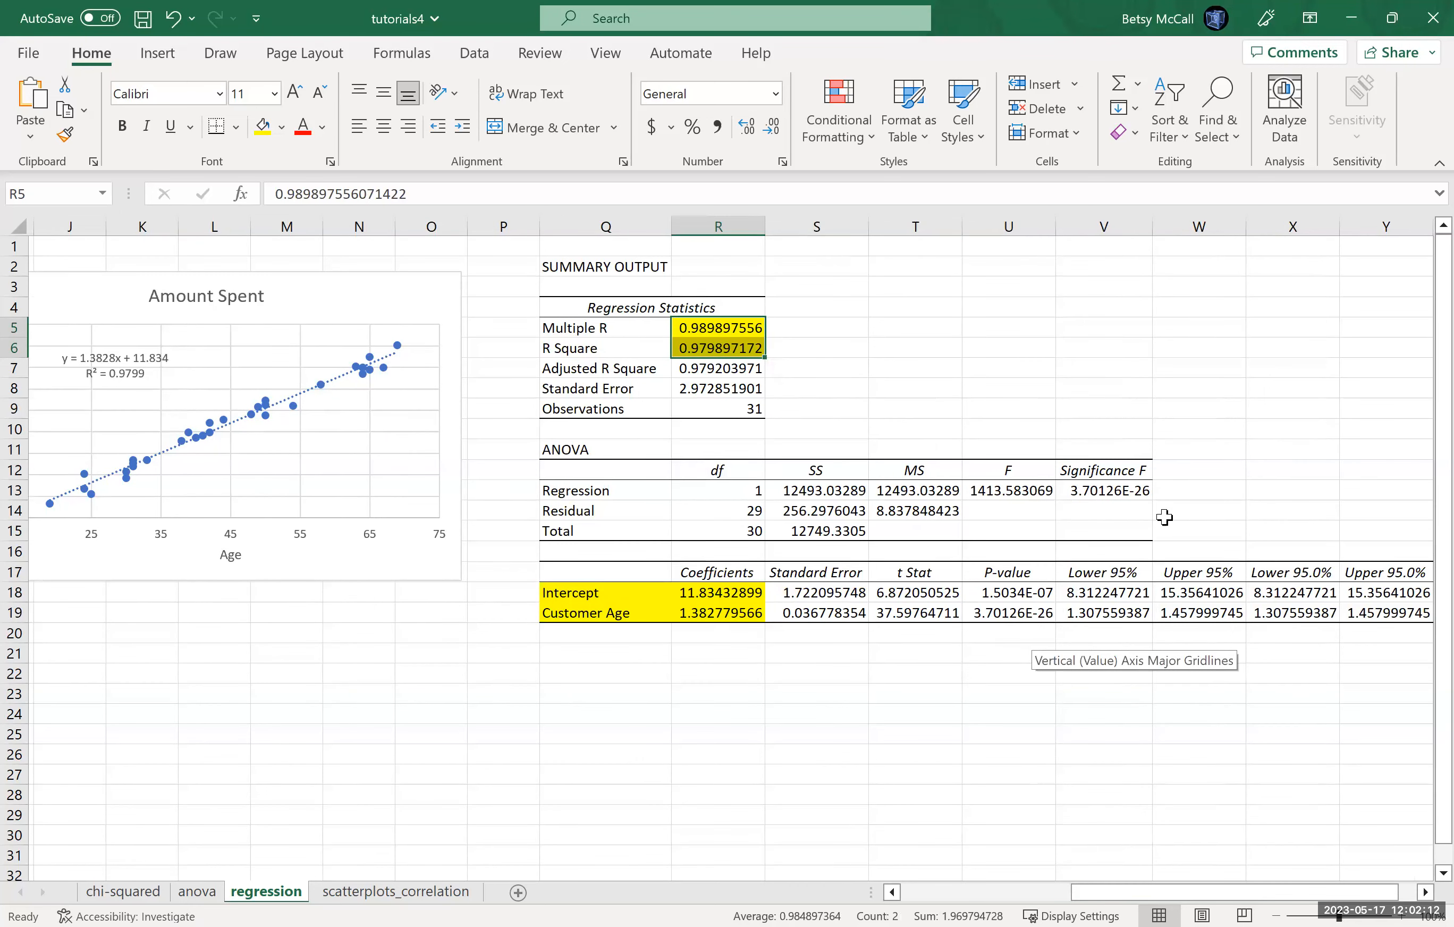
left_click(1133, 491)
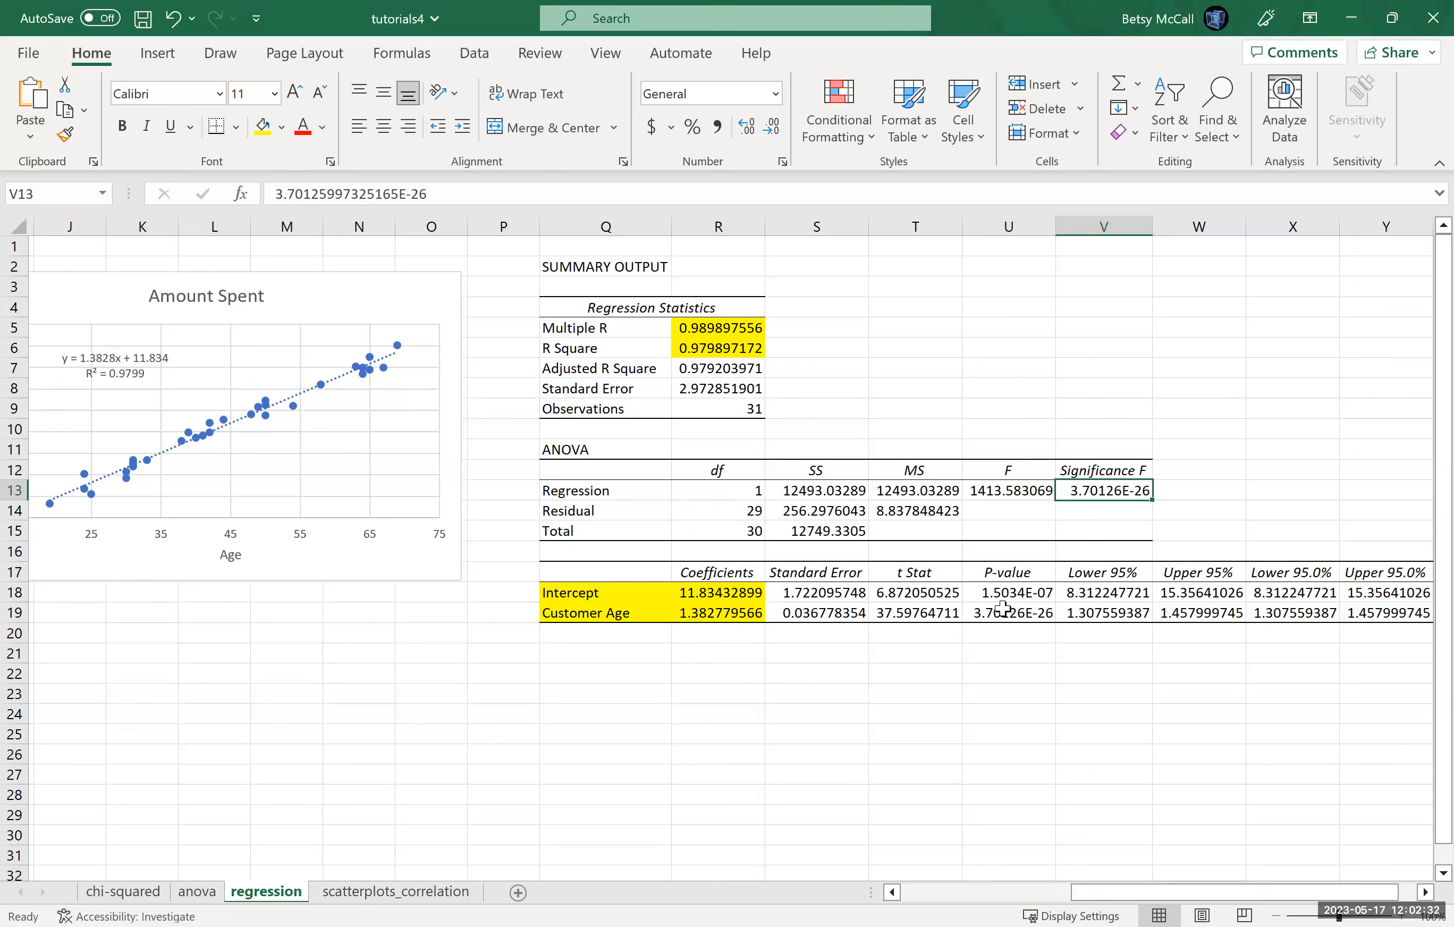
left_click(303, 127)
left_click(1018, 615)
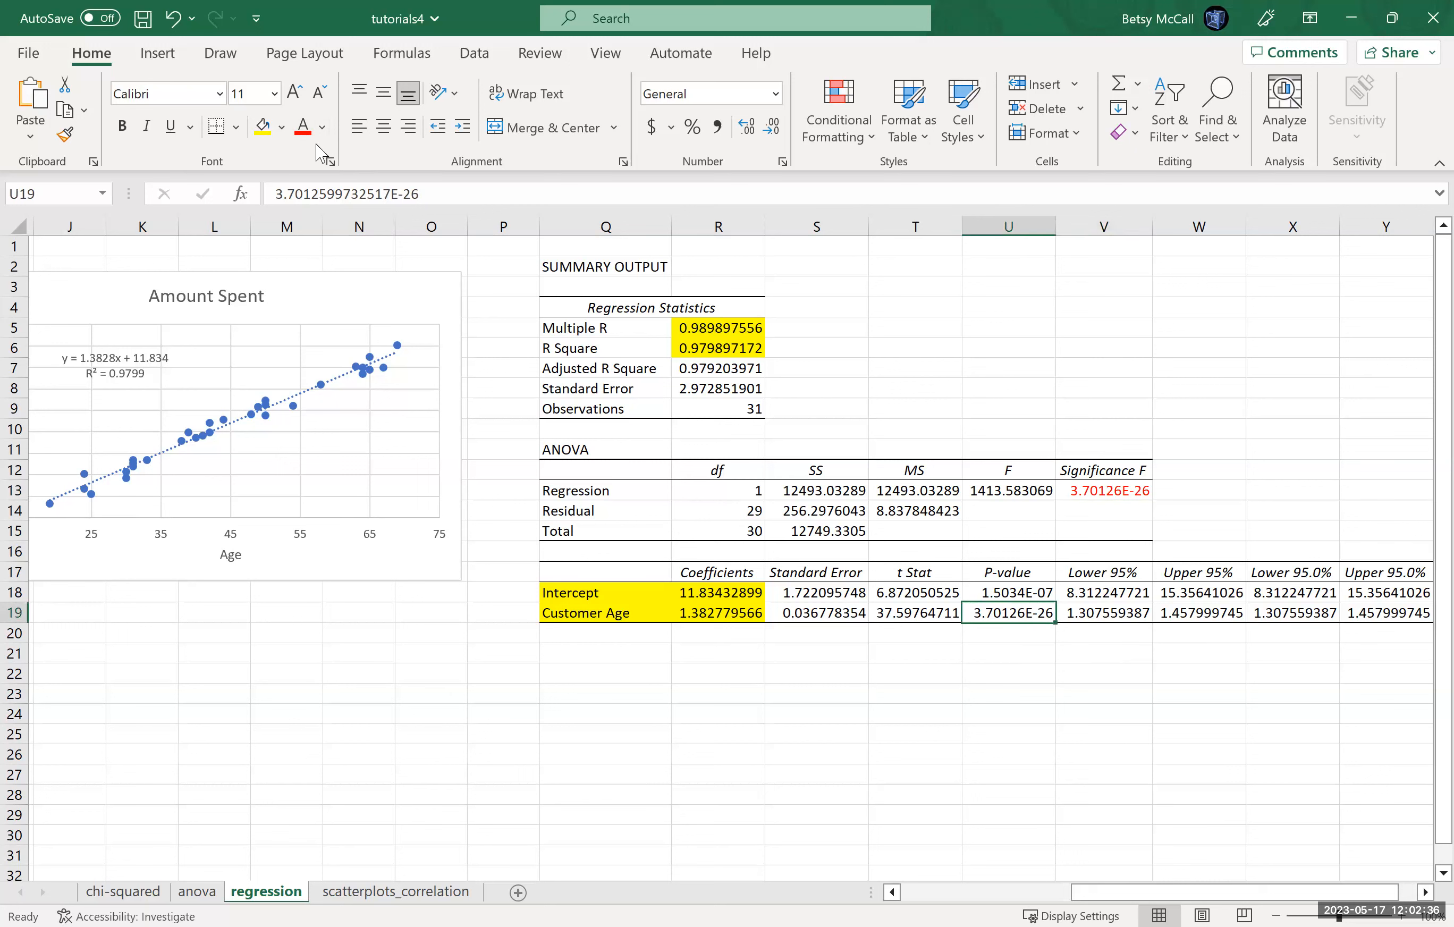
left_click(303, 127)
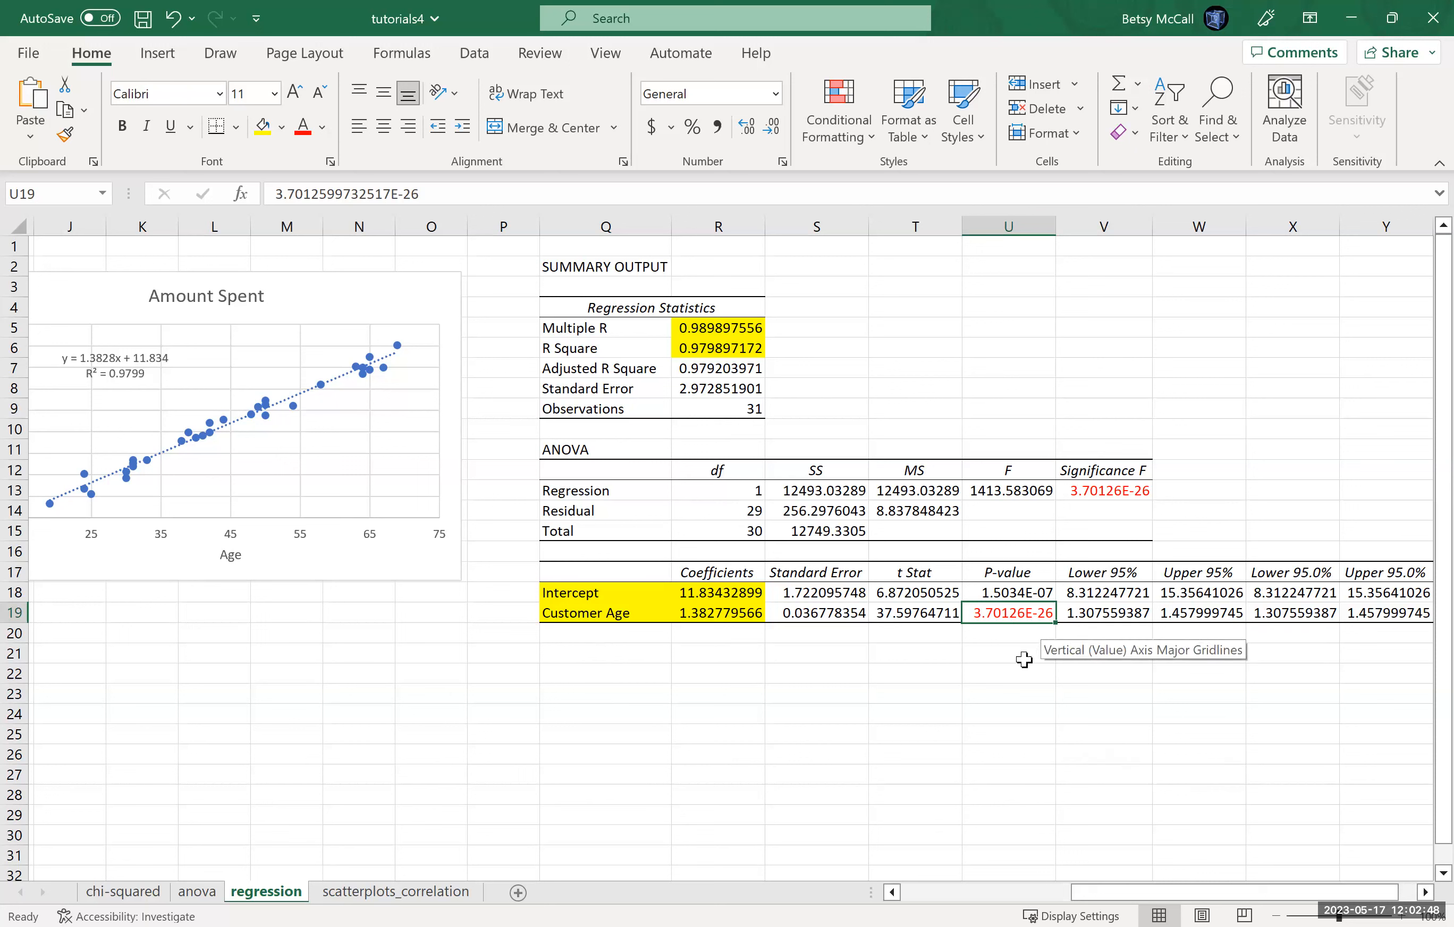
left_click(998, 593)
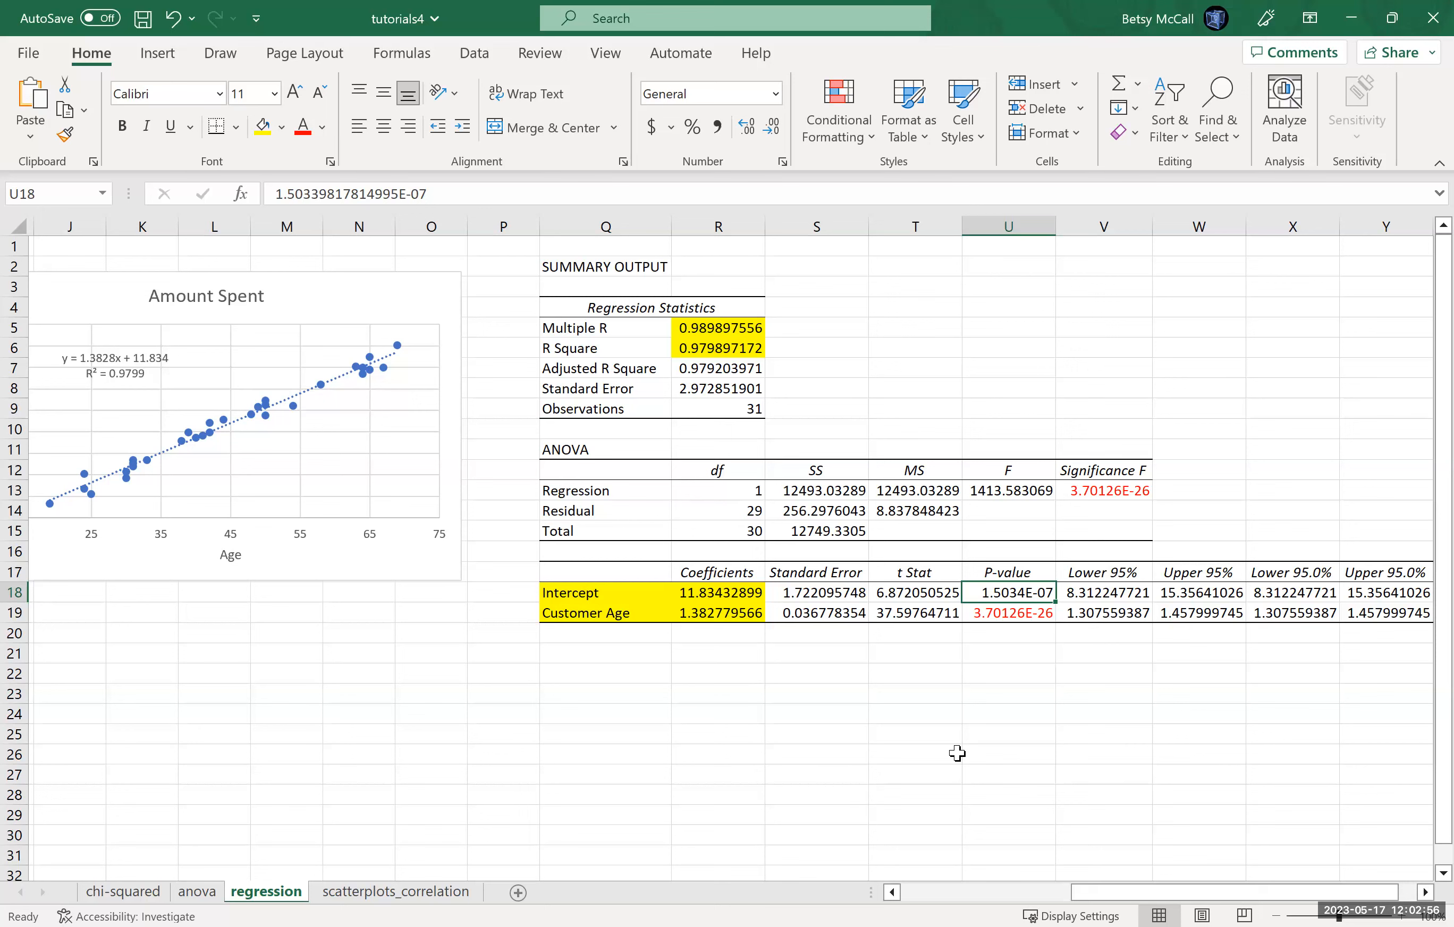
left_click_drag(1099, 895, 985, 902)
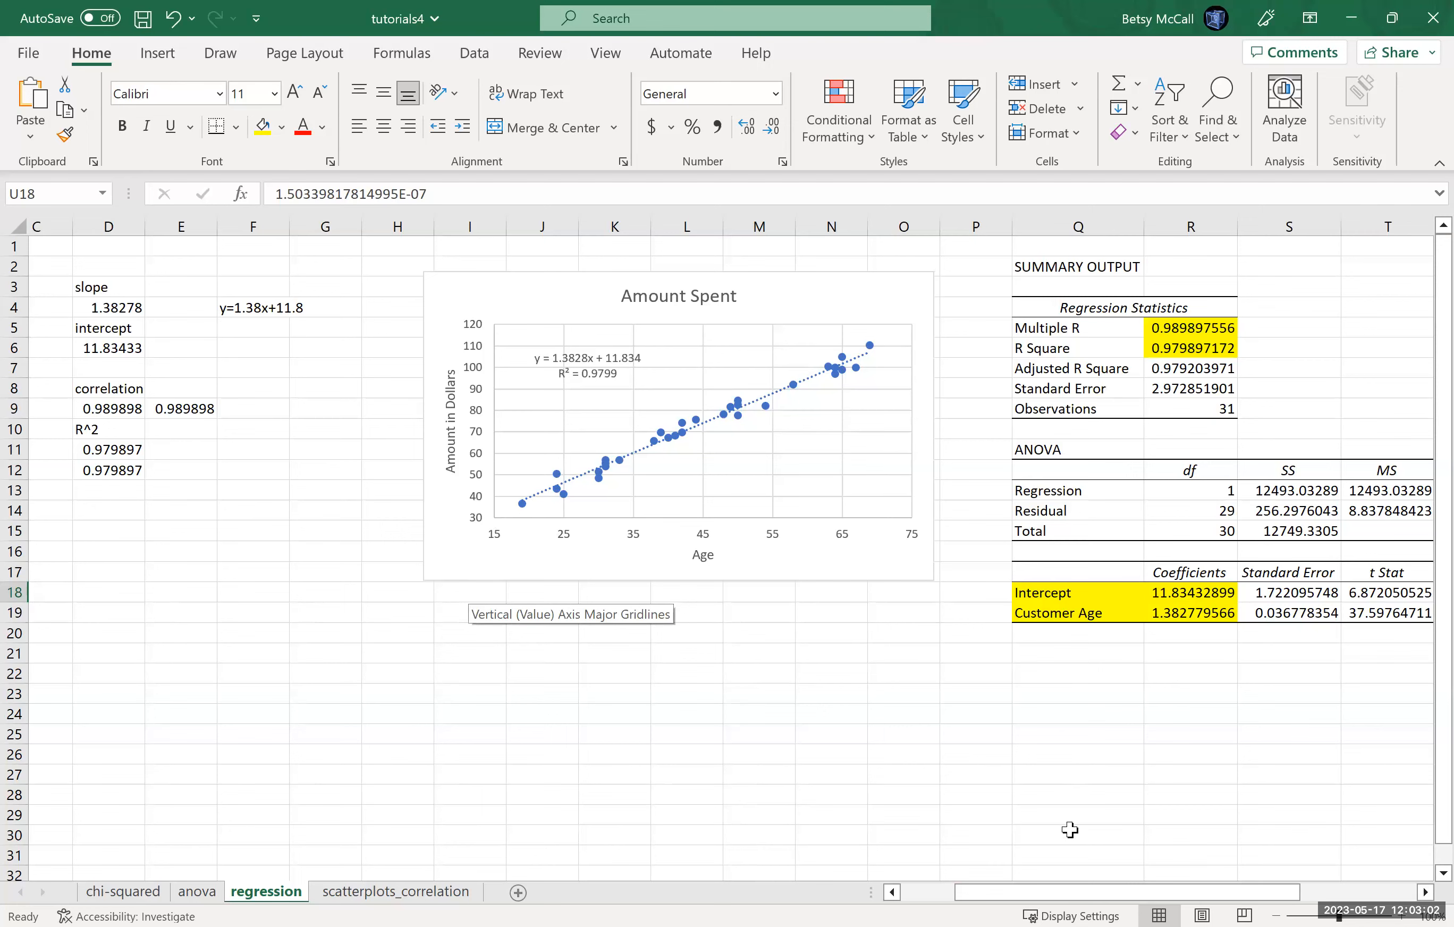
left_click_drag(1072, 893, 1185, 895)
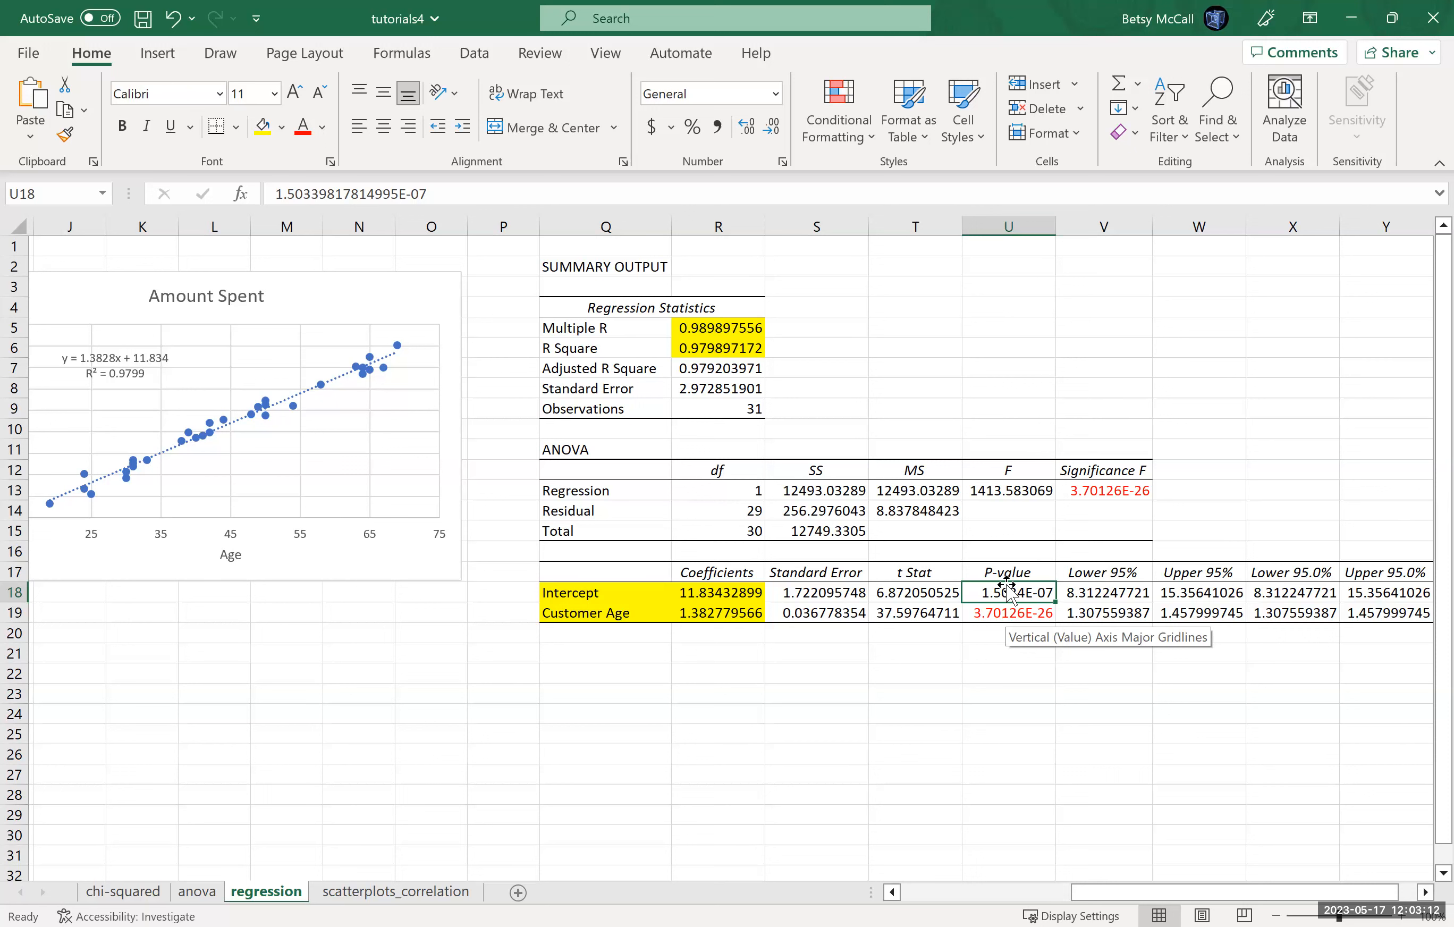
Step: Try forcing the chart trendline's intercept to 0.0, restore the calculated intercept, and close the trendline formatting options
left_click(333, 389)
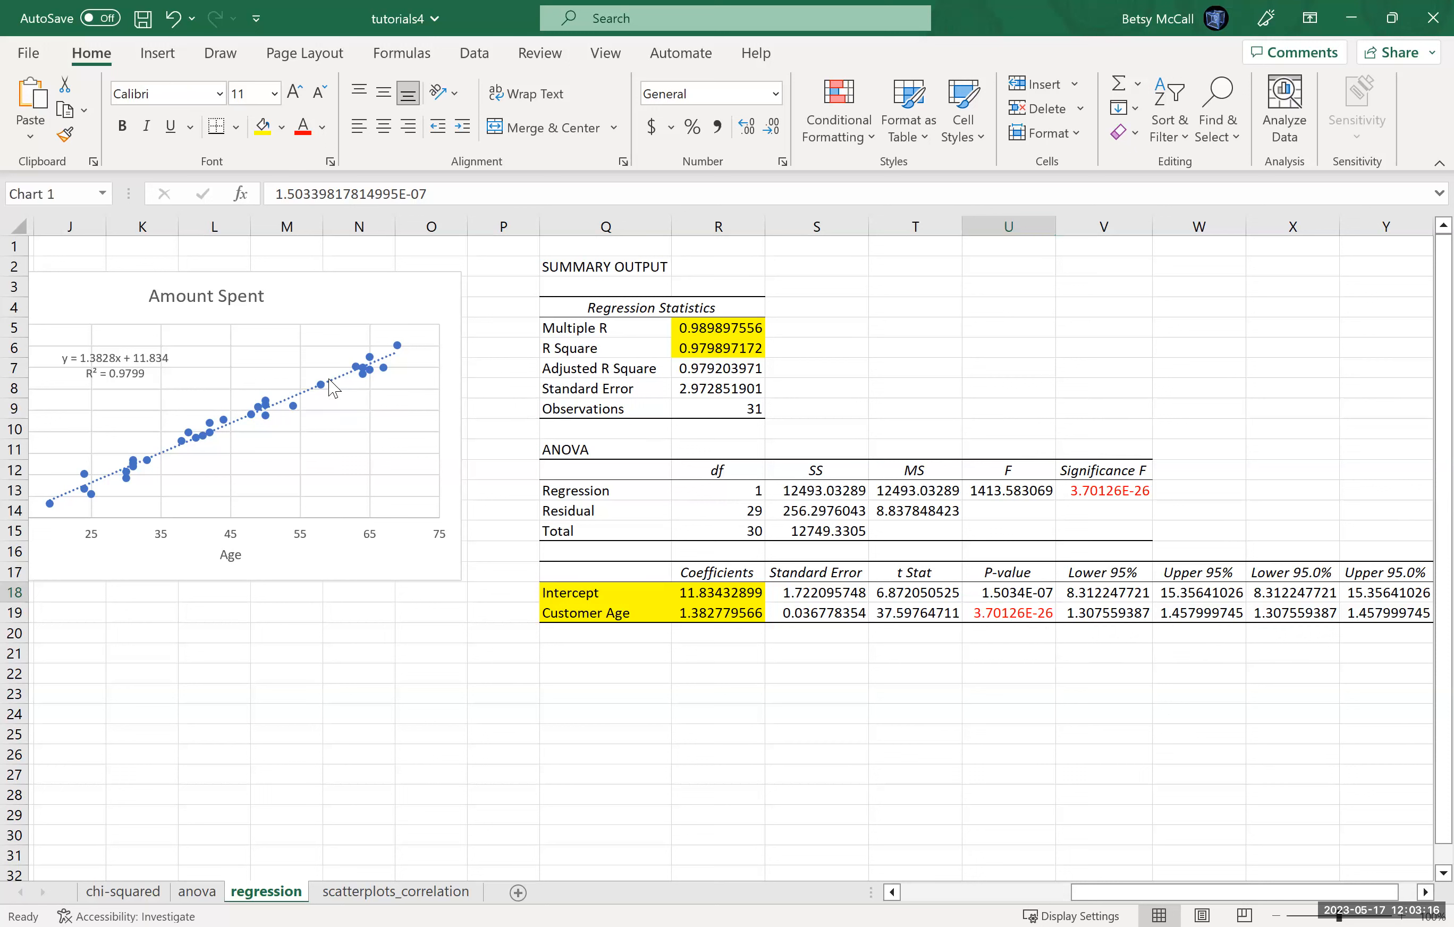
double_click(333, 388)
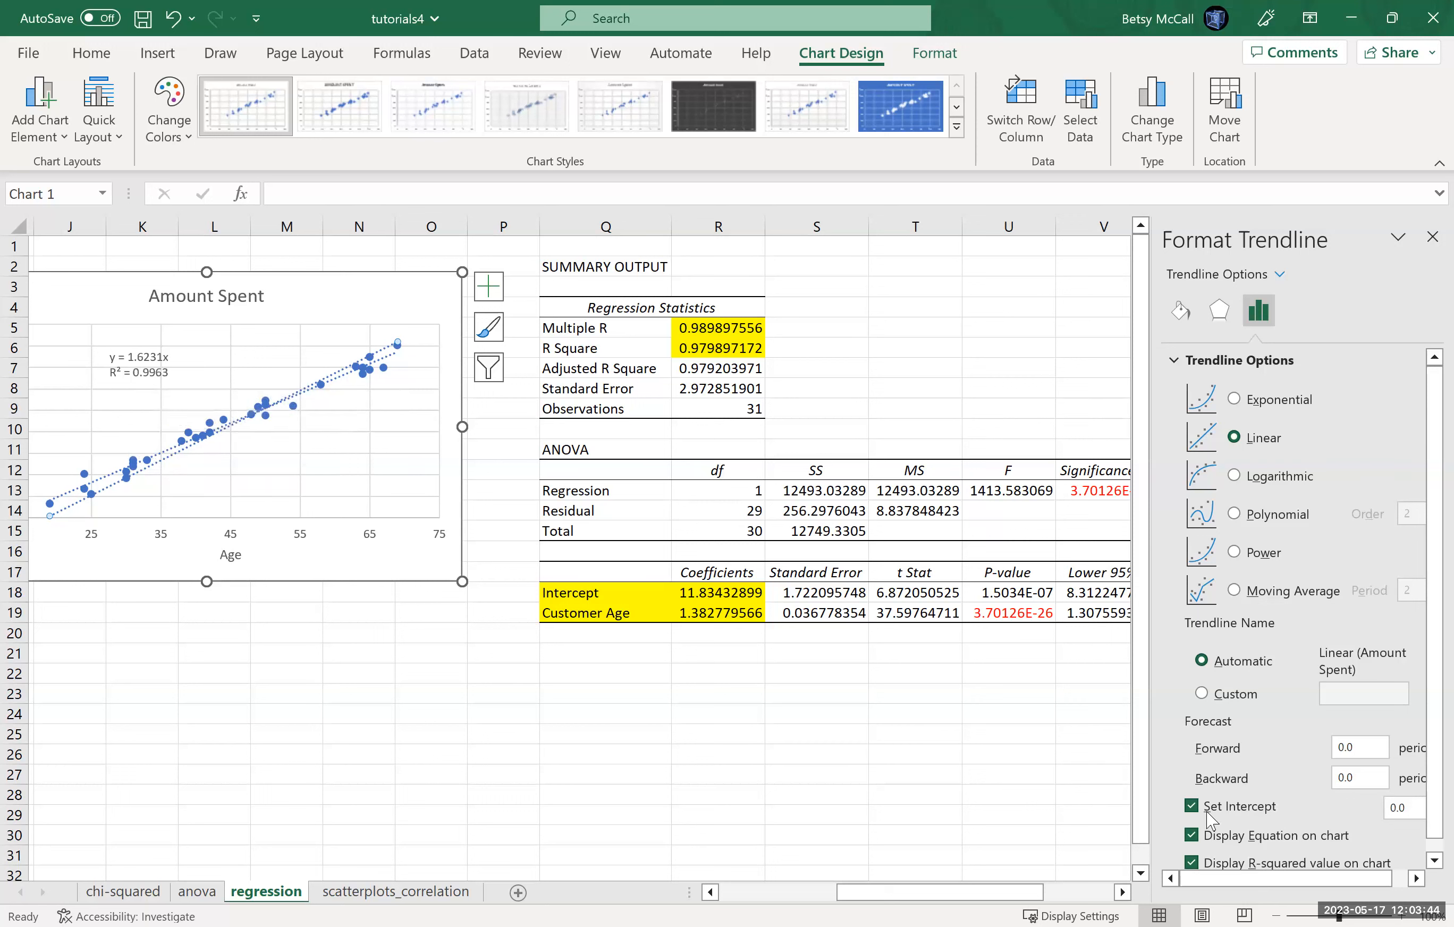
left_click(1191, 807)
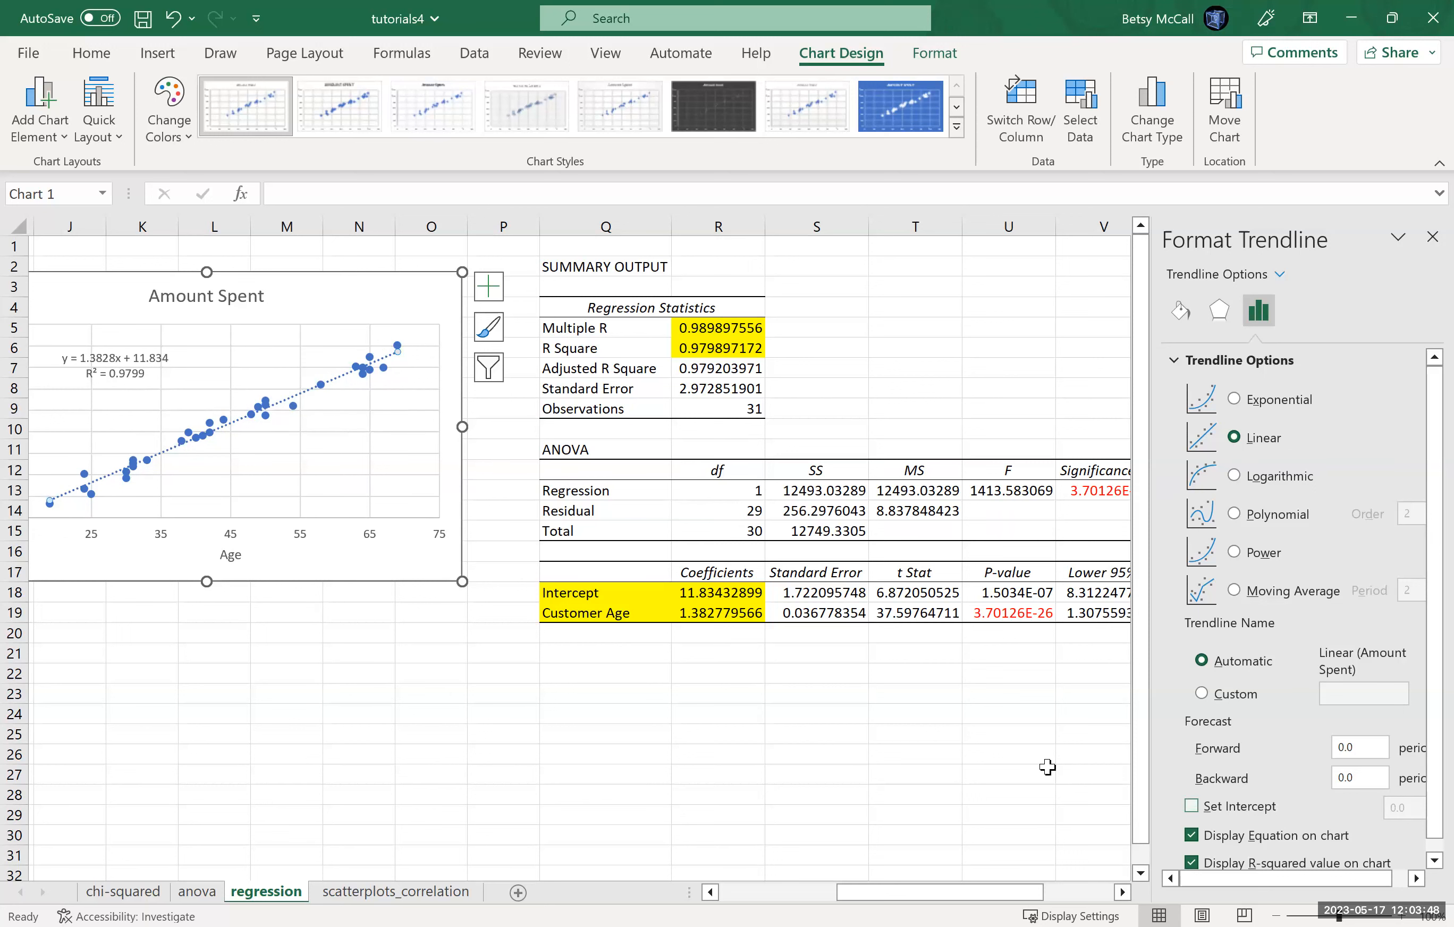
left_click(1433, 237)
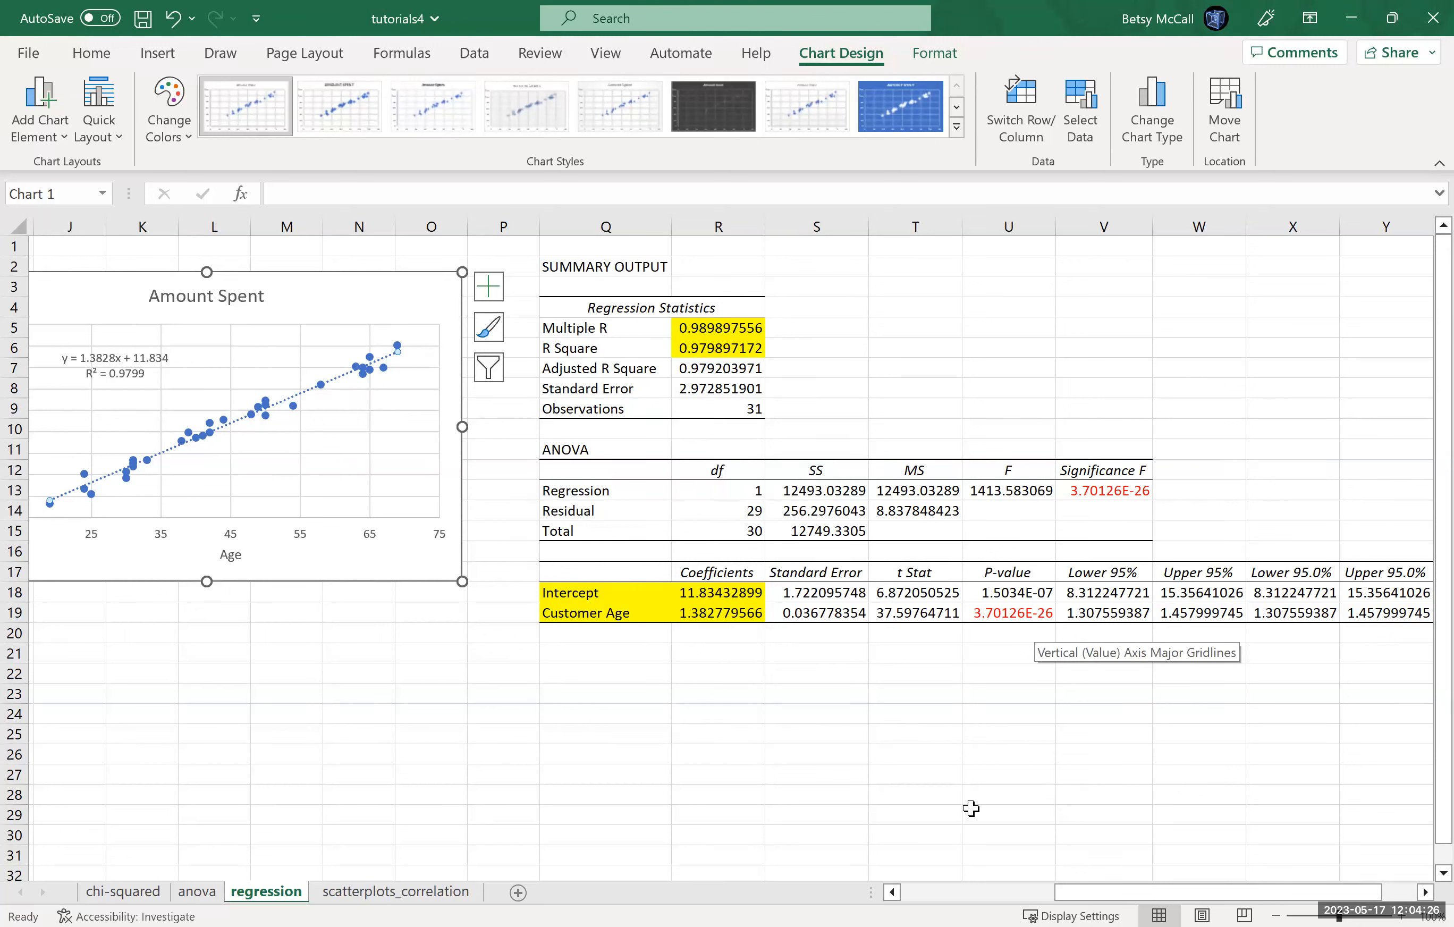
left_click_drag(1095, 893, 916, 895)
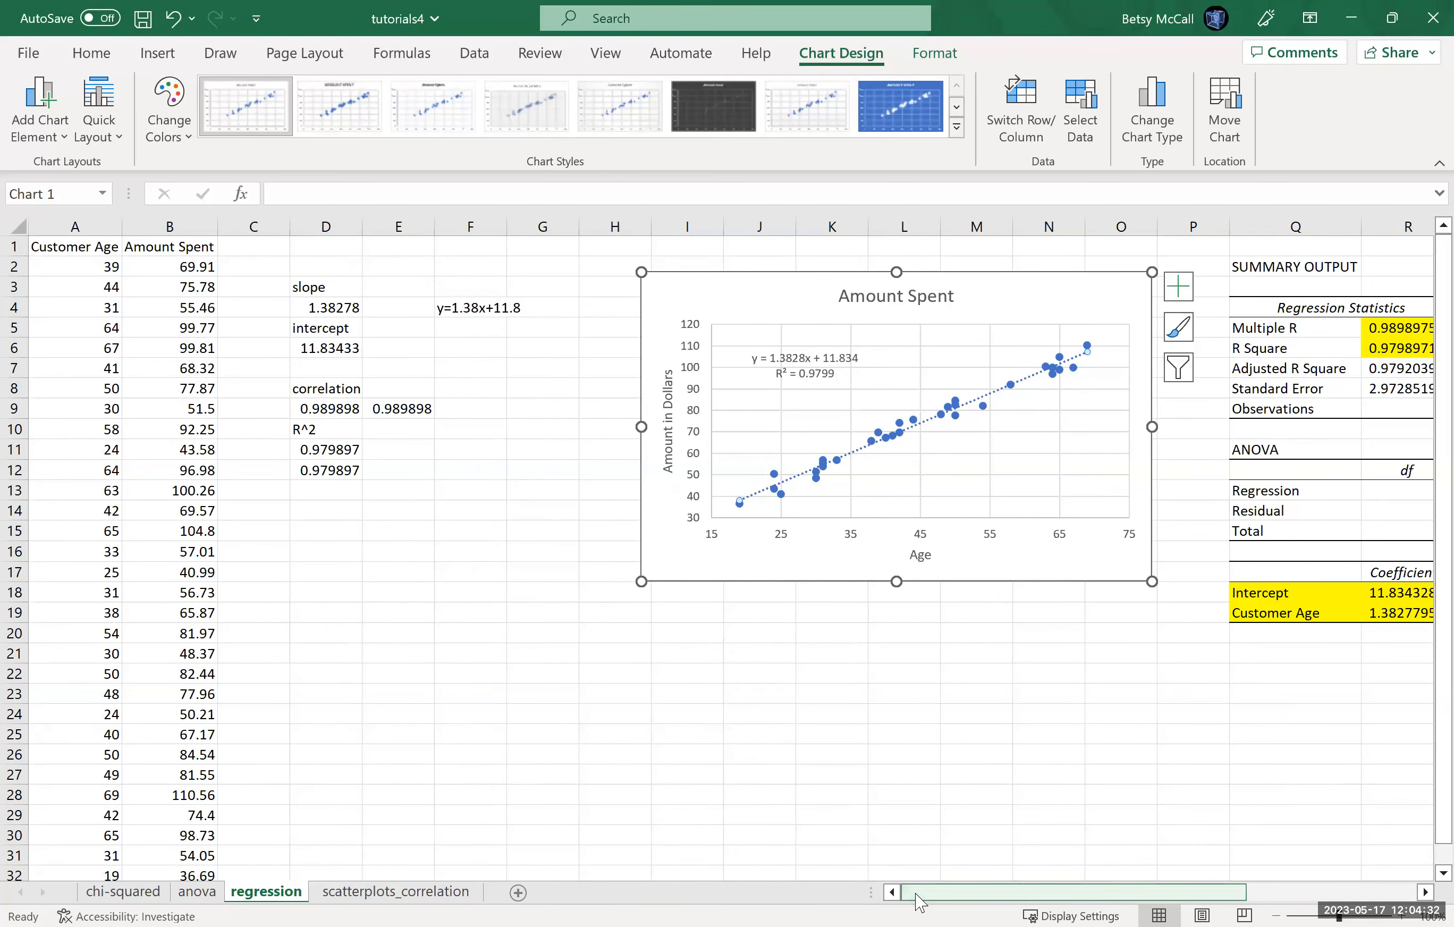